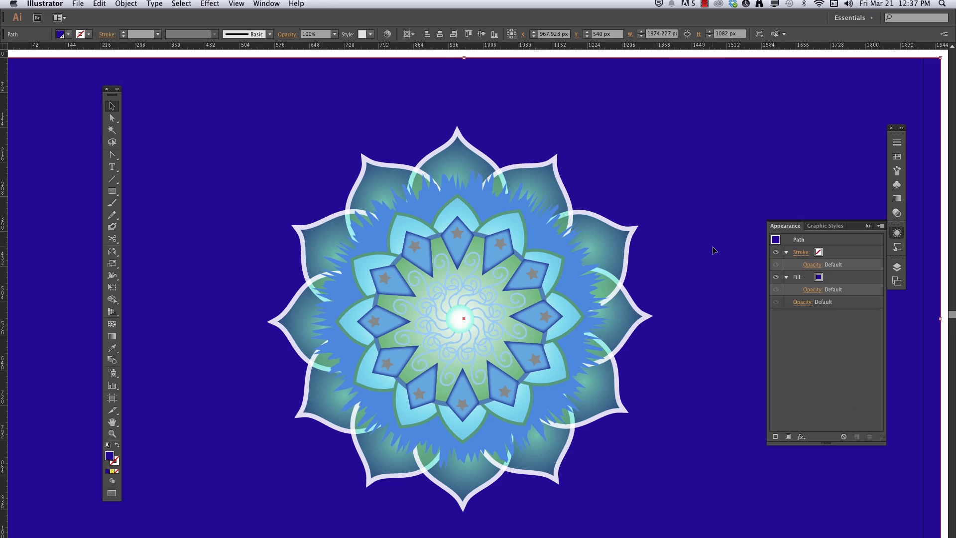
- Pull the upper-right outer petal outward from the mandala and align its stroke to the outside
{"action": "left_click", "coordinate": [603, 243]}
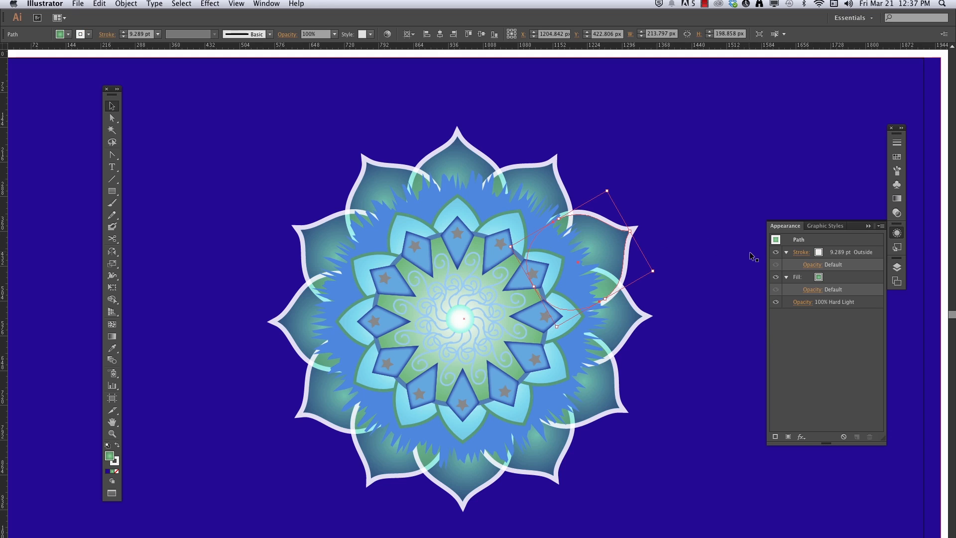
{"action": "left_click_drag", "start_coordinate": [609, 254], "coordinate": [651, 234]}
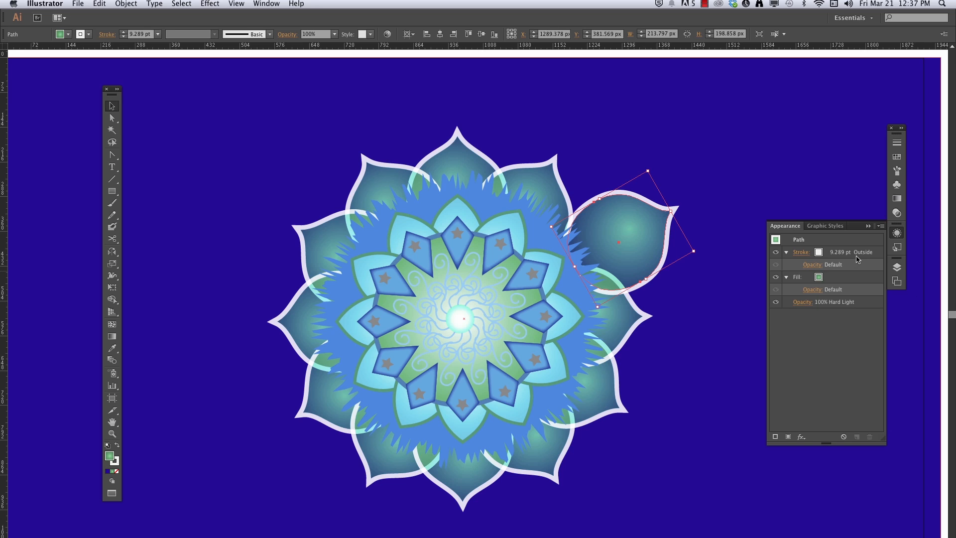
{"action": "left_click_drag", "start_coordinate": [639, 226], "coordinate": [625, 235]}
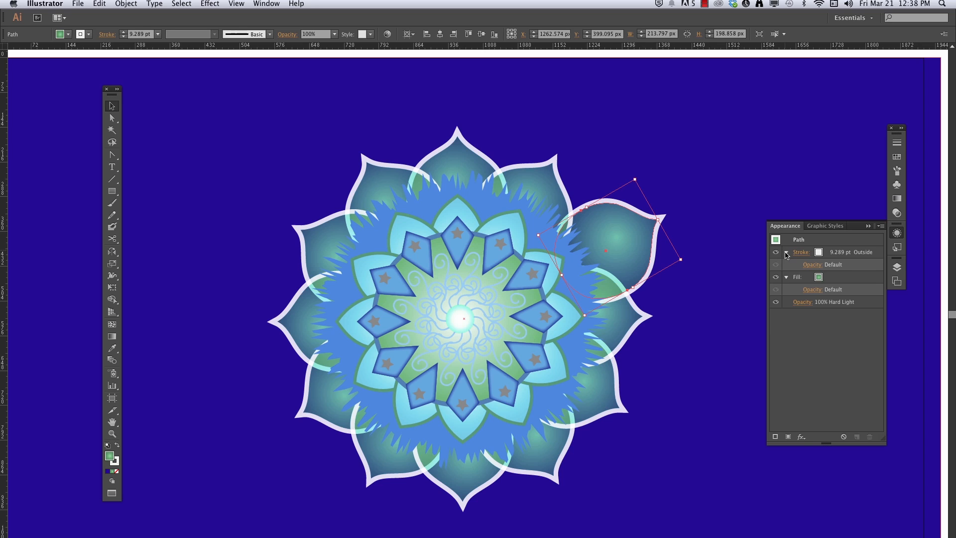
{"action": "left_click", "coordinate": [801, 252]}
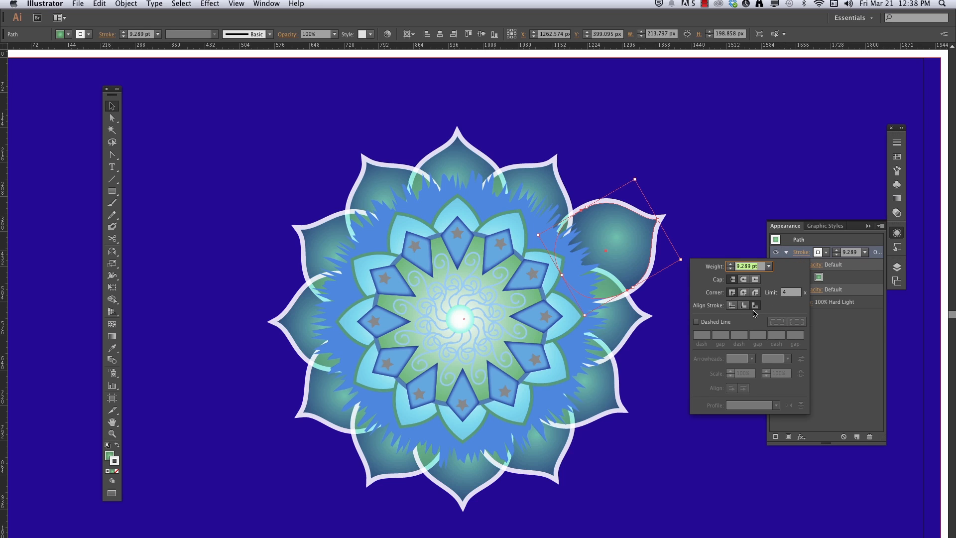
{"action": "left_click", "coordinate": [755, 306]}
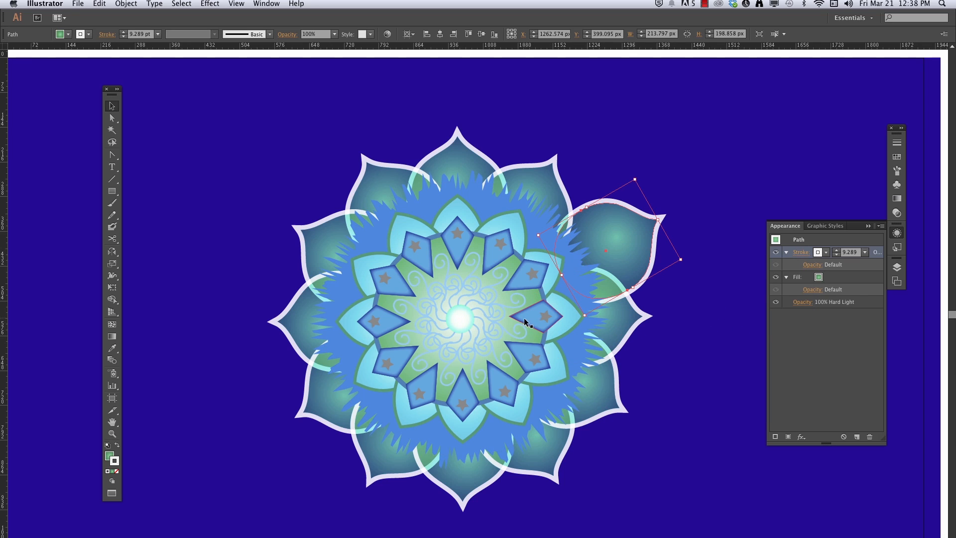
- Examine the appearance attributes of a star, the fringed blue circle and a kite shape, toggling the circle's Roughen effect off and on
{"action": "left_click", "coordinate": [547, 316]}
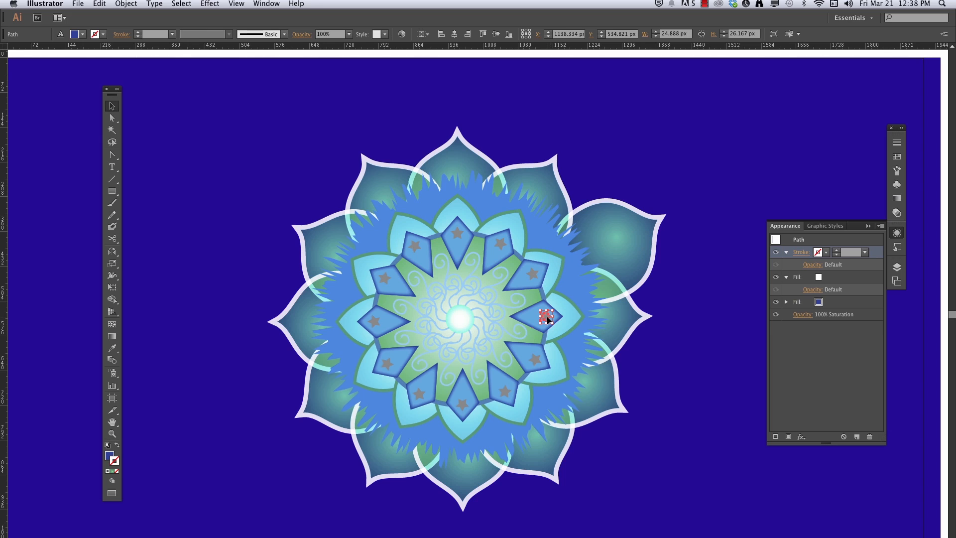
{"action": "left_click", "coordinate": [533, 274]}
{"action": "left_click", "coordinate": [583, 350]}
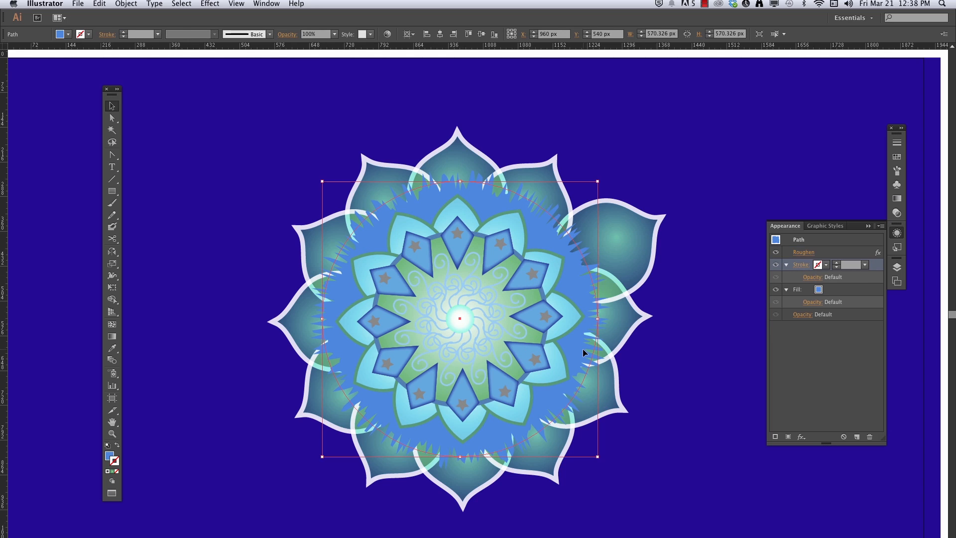
{"action": "left_click", "coordinate": [775, 252]}
{"action": "left_click", "coordinate": [776, 252]}
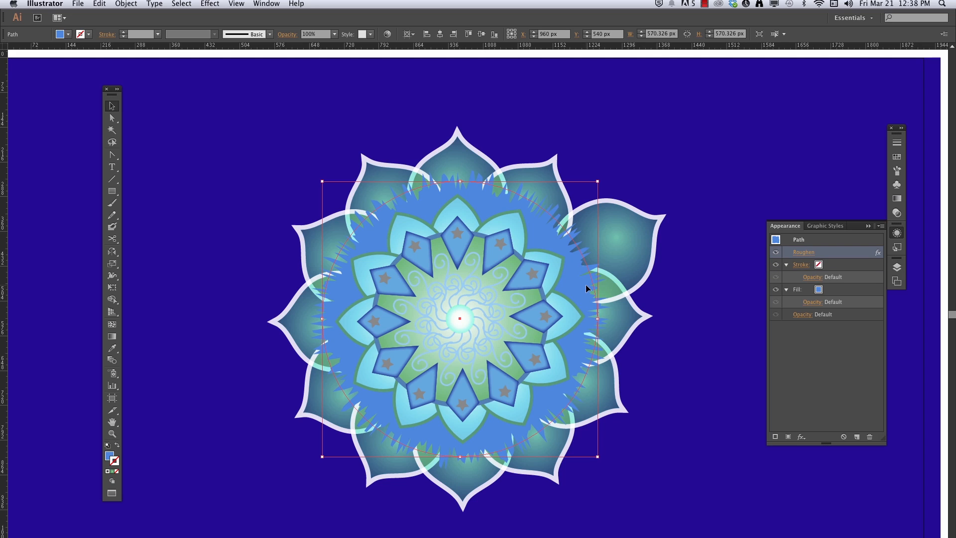
{"action": "left_click", "coordinate": [522, 282]}
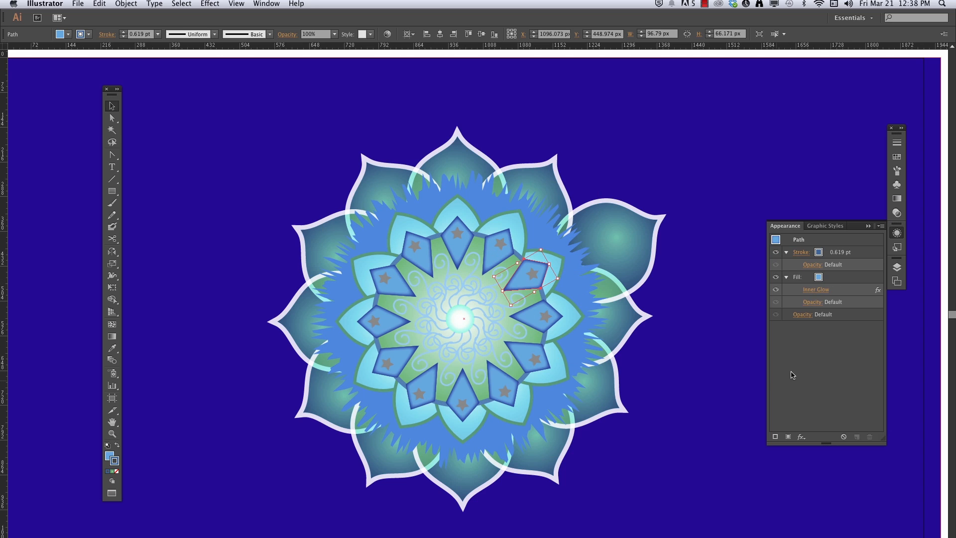
- Examine the swirl ornament group beside the mandala's glowing center up close
{"action": "left_click", "coordinate": [702, 384]}
{"action": "key", "text": "z"}
{"action": "mouse_move", "coordinate": [366, 252]}
{"action": "left_mouse_down"}
{"action": "mouse_move", "coordinate": [373, 368]}
{"action": "mouse_move", "coordinate": [572, 407]}
{"action": "left_mouse_up"}
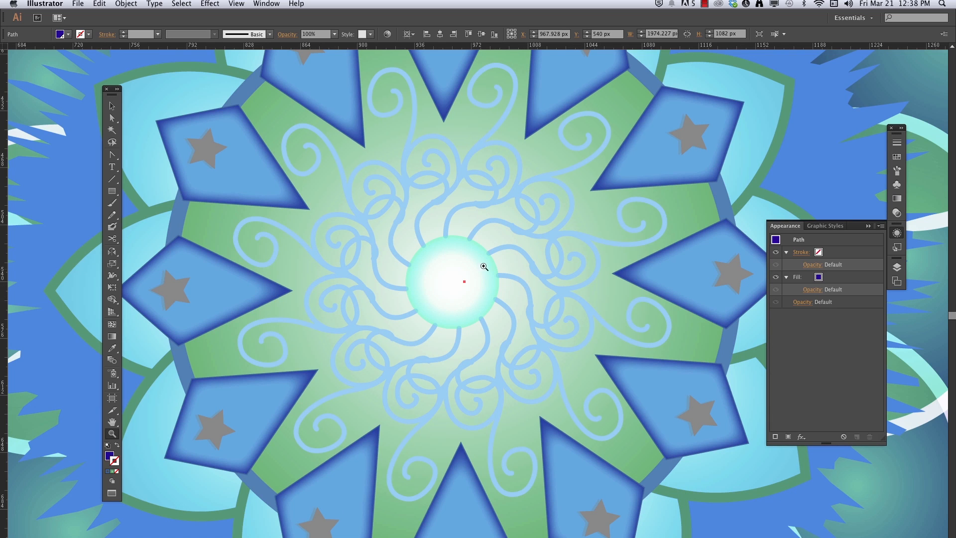
{"action": "key", "text": "v"}
{"action": "left_click", "coordinate": [592, 313]}
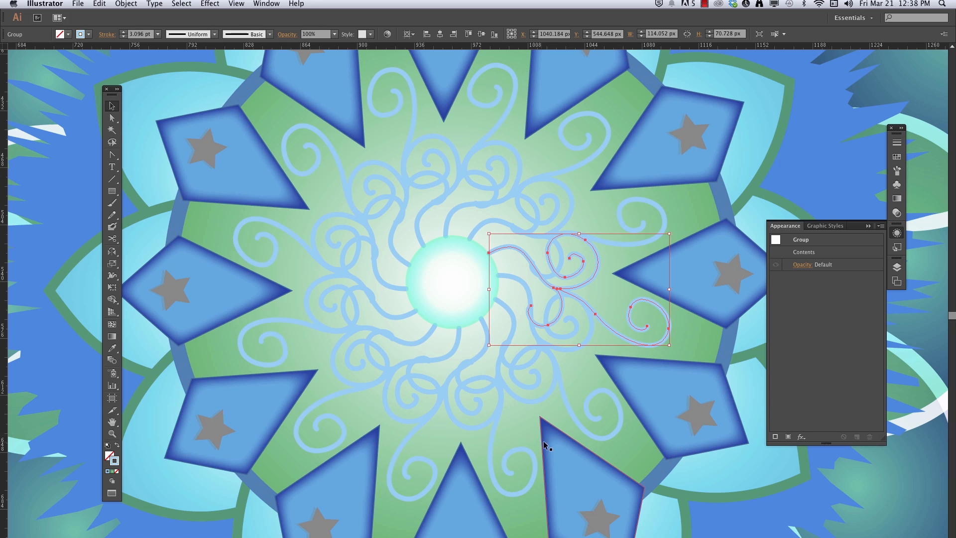
- Select the star in the lower-right kite shape and expand its second fill to examine the effects applied to it
{"action": "key", "text": "z"}
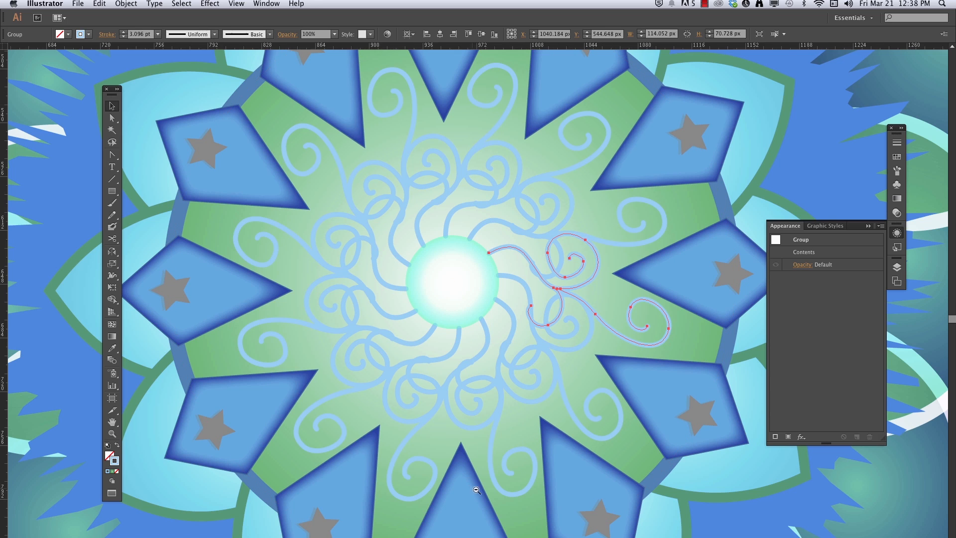
{"action": "scroll", "coordinate": [523, 493], "scroll_direction": "down", "scroll_amount": 3}
{"action": "key", "text": "v"}
{"action": "left_click", "coordinate": [597, 357]}
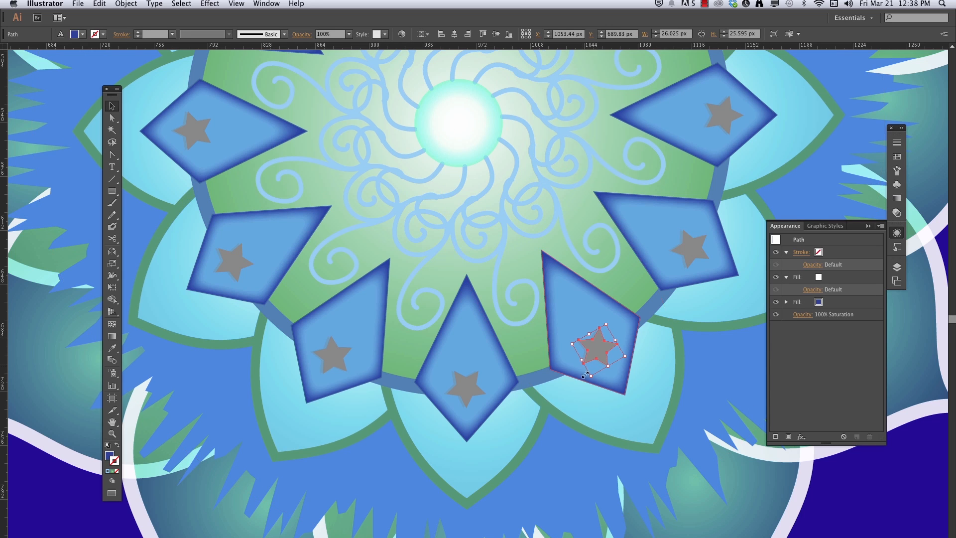
{"action": "left_click_drag", "start_coordinate": [597, 352], "coordinate": [602, 354]}
{"action": "key", "text": "alt+super+space"}
{"action": "left_click", "coordinate": [786, 303]}
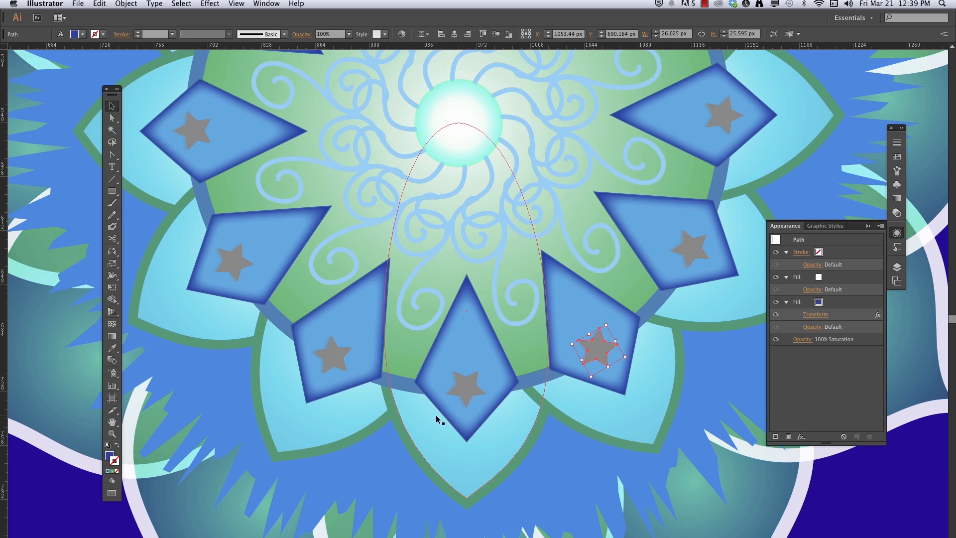
- Check the appearance of the star in the lower-left kite shape and view the whole mandala in Outline mode
{"action": "left_click", "coordinate": [331, 361]}
{"action": "left_click", "coordinate": [477, 360], "text": "alt+super"}
{"action": "left_click", "coordinate": [521, 357], "text": "alt+super"}
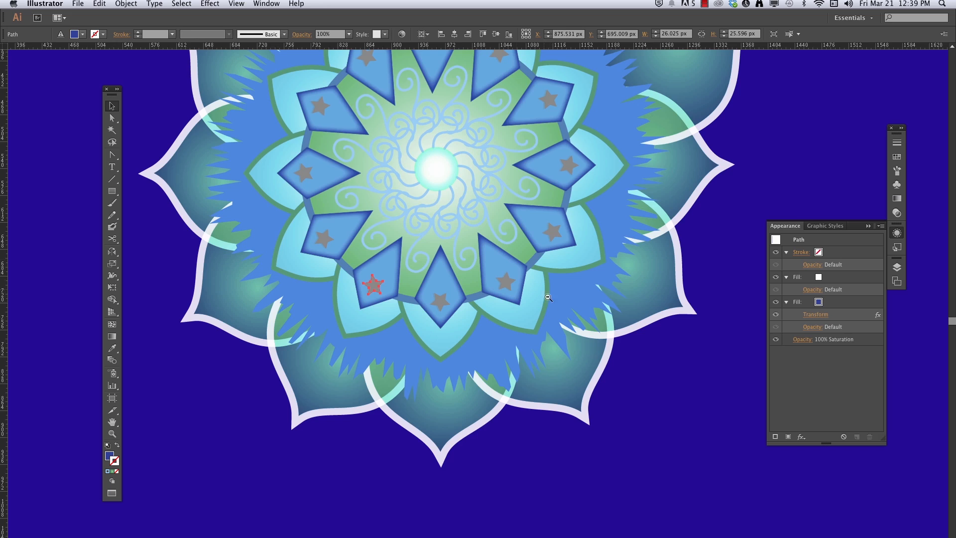
{"action": "left_click", "coordinate": [479, 224], "text": "alt+super"}
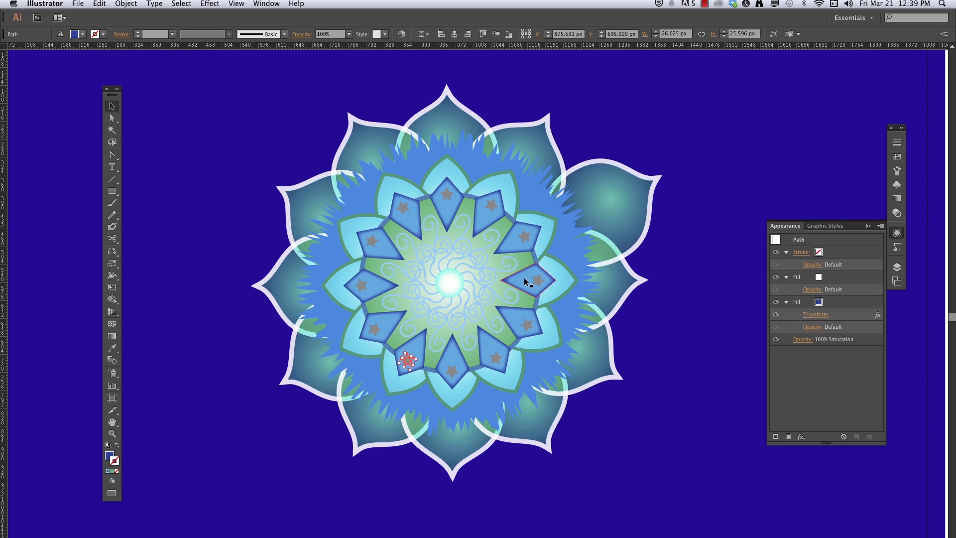
{"action": "key", "text": "super+y"}
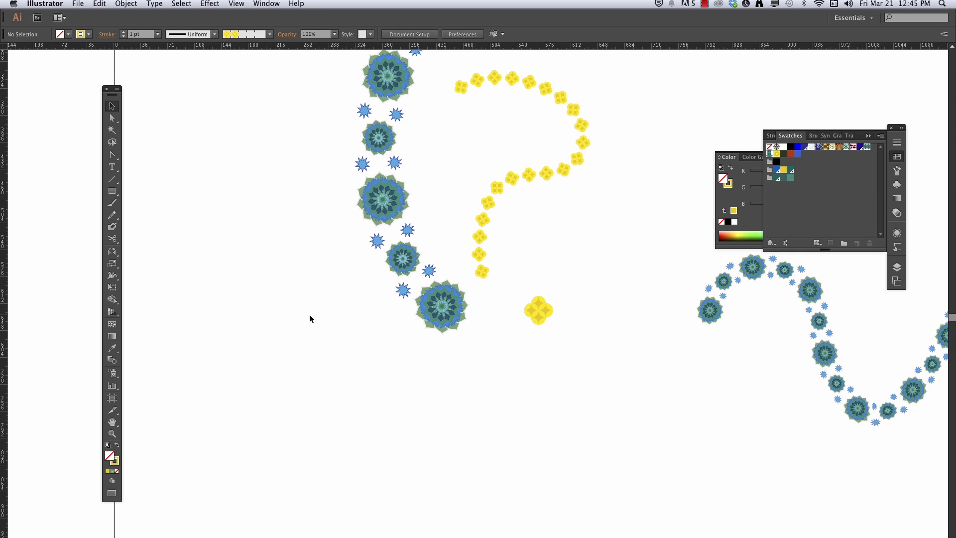
- Draw a rectangle about 574 × 409 px below the flower brush strokes and fill it with the dark green swatch, without a stroke
{"action": "left_click_drag", "start_coordinate": [313, 325], "coordinate": [304, 232]}
{"action": "left_click", "coordinate": [112, 191]}
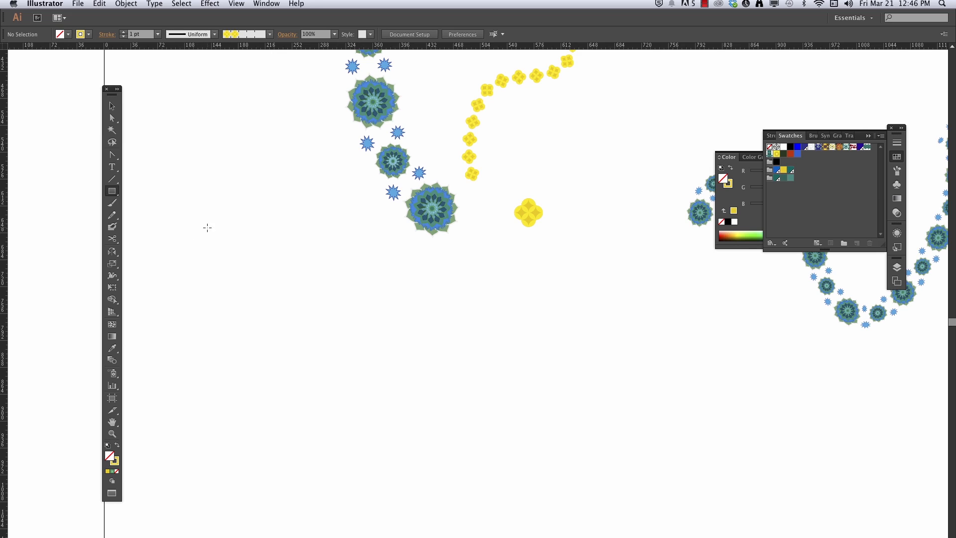
{"action": "left_click_drag", "start_coordinate": [173, 223], "coordinate": [602, 528]}
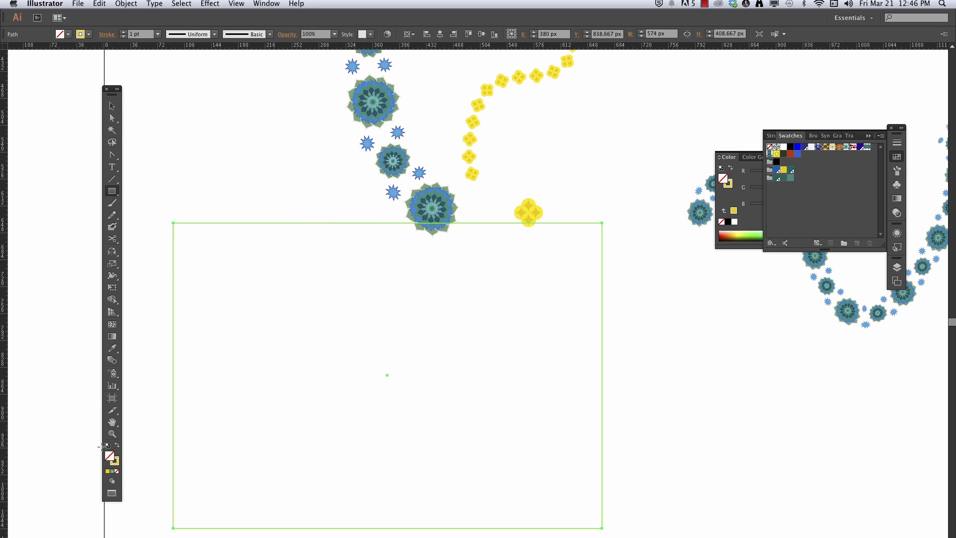
{"action": "left_click", "coordinate": [117, 446]}
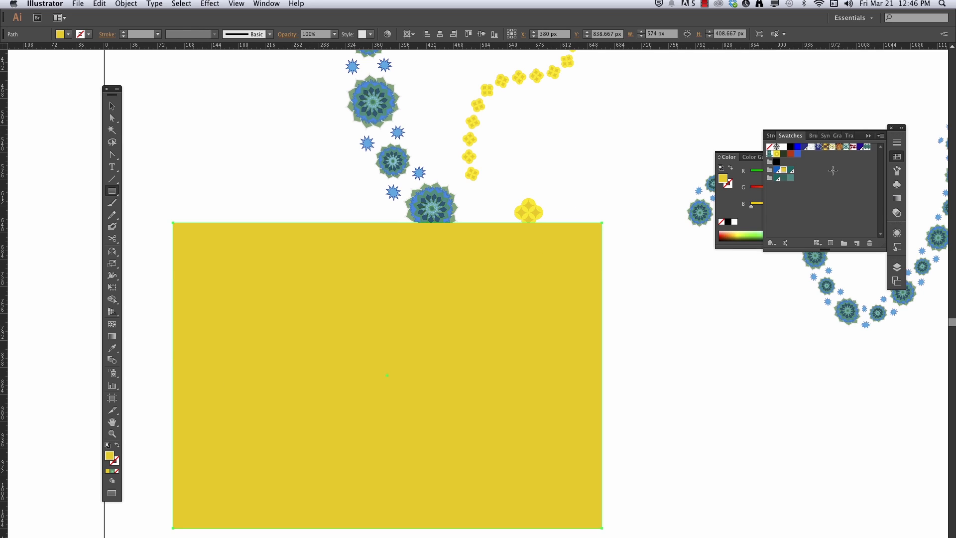
{"action": "left_click", "coordinate": [785, 178]}
- Send the dark green rectangle to the back of the stacking order
{"action": "right_click", "coordinate": [451, 259]}
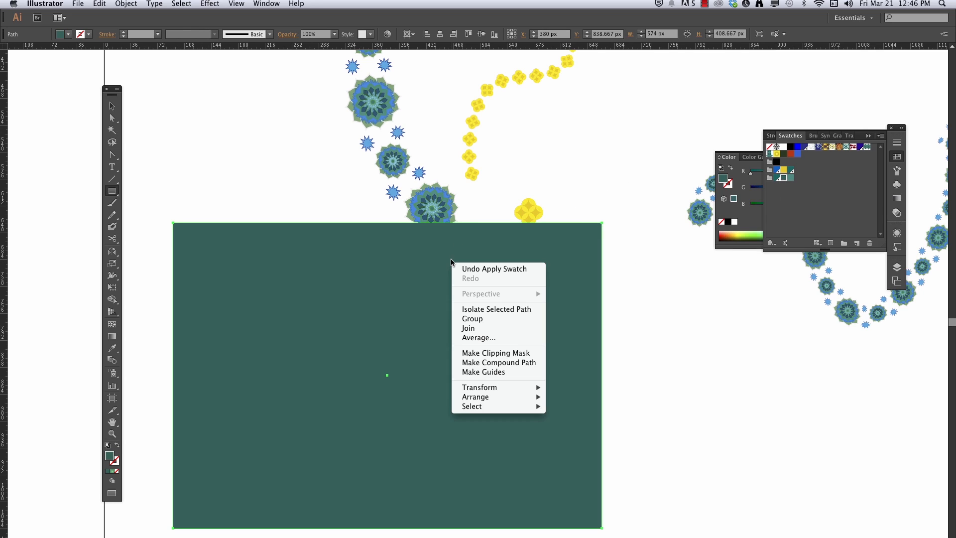
{"action": "mouse_move", "coordinate": [485, 398]}
{"action": "left_click", "coordinate": [592, 427]}
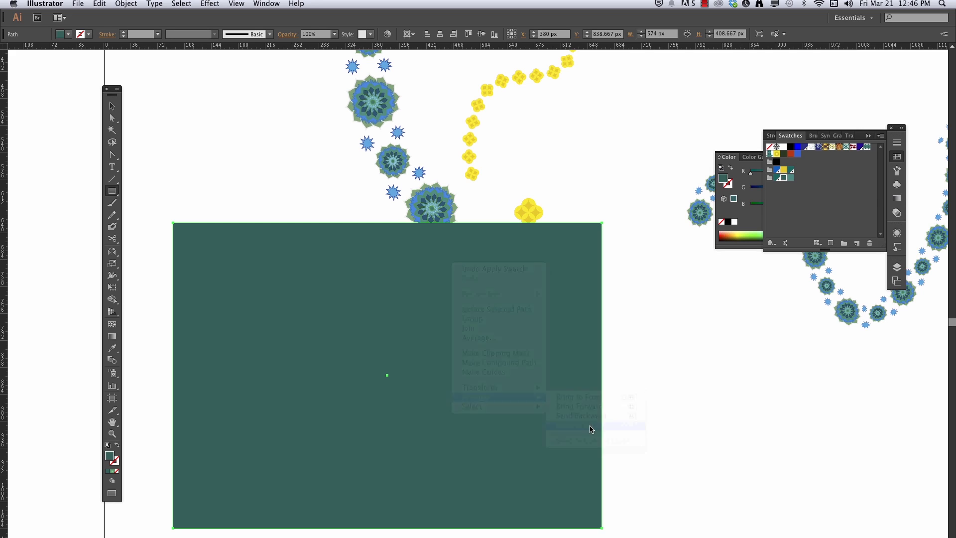
{"action": "key", "text": "v"}
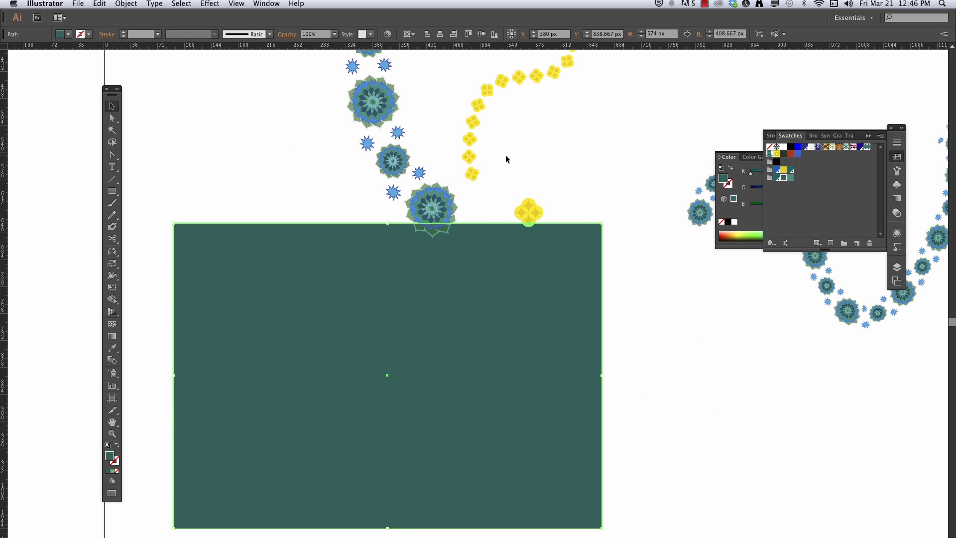
- Move the mandala and yellow flower brush strokes and the yellow four-petal shape slightly down over the rectangle's upper edge
{"action": "left_click", "coordinate": [431, 138]}
{"action": "left_click_drag", "start_coordinate": [309, 144], "coordinate": [535, 219]}
{"action": "left_click", "coordinate": [508, 171]}
{"action": "left_click_drag", "start_coordinate": [474, 148], "coordinate": [484, 208]}
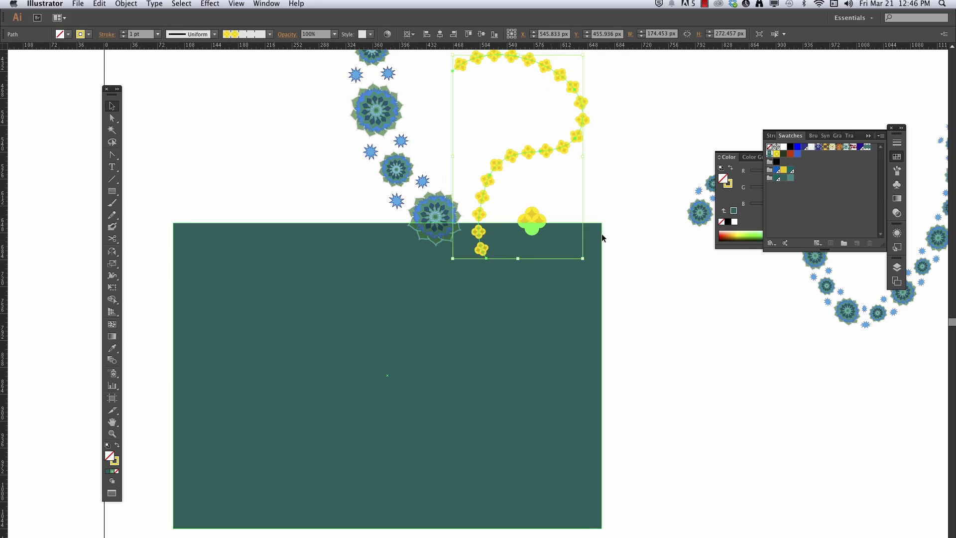
{"action": "left_click", "coordinate": [676, 278]}
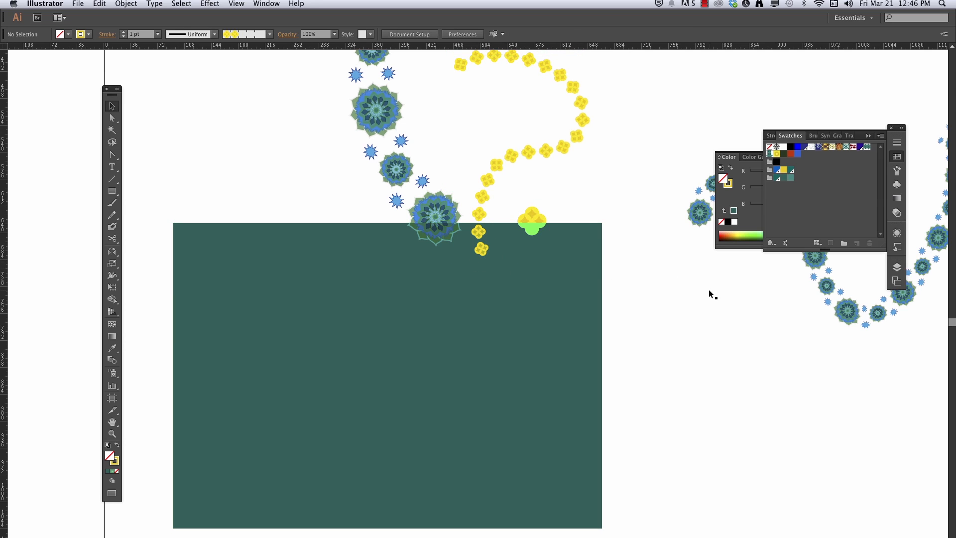
{"action": "left_click_drag", "start_coordinate": [479, 252], "coordinate": [480, 244]}
{"action": "left_click", "coordinate": [677, 303]}
- Examine up close how the brush strokes and the yellow four-petal group blend with the rectangle where they overlap
{"action": "key", "text": "z"}
{"action": "left_click_drag", "start_coordinate": [598, 193], "coordinate": [346, 273]}
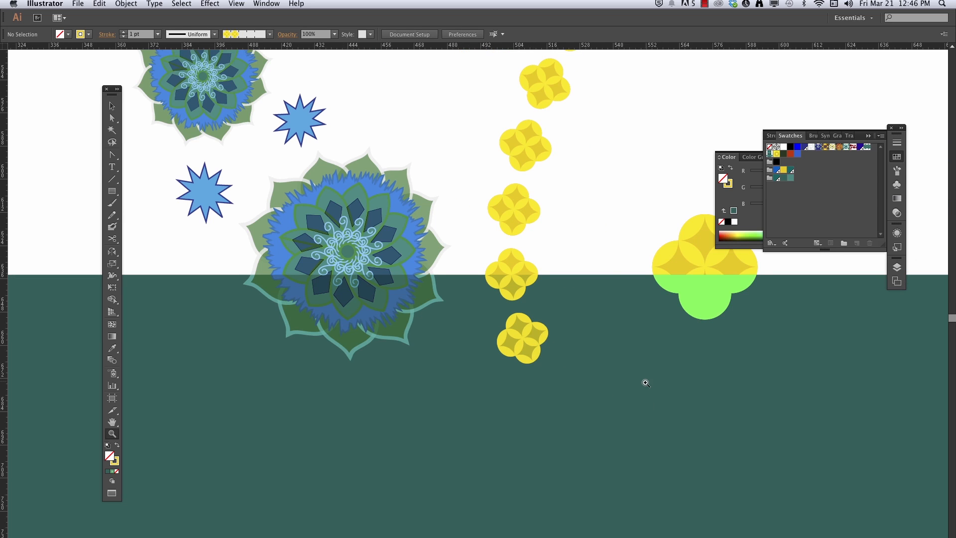
{"action": "left_click_drag", "start_coordinate": [645, 382], "coordinate": [548, 363]}
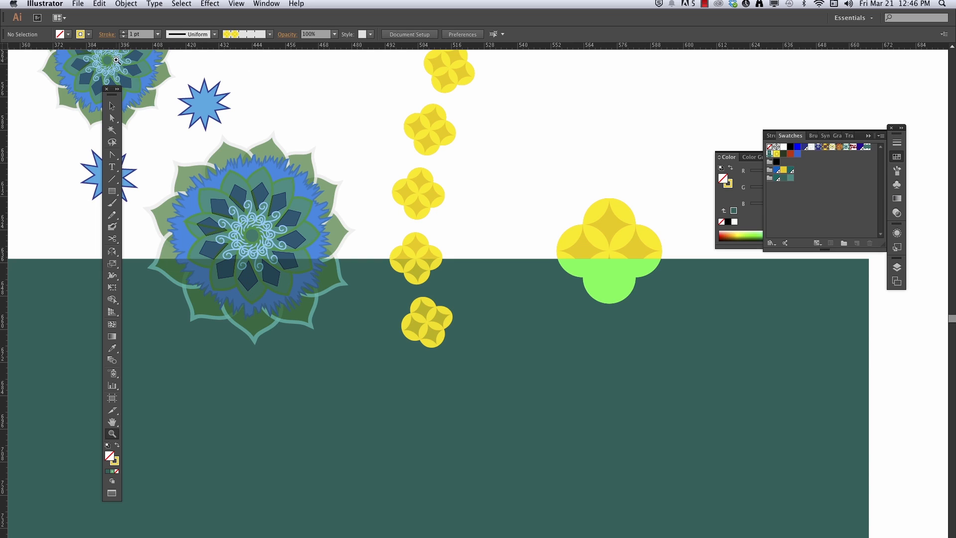
{"action": "left_click", "coordinate": [112, 106]}
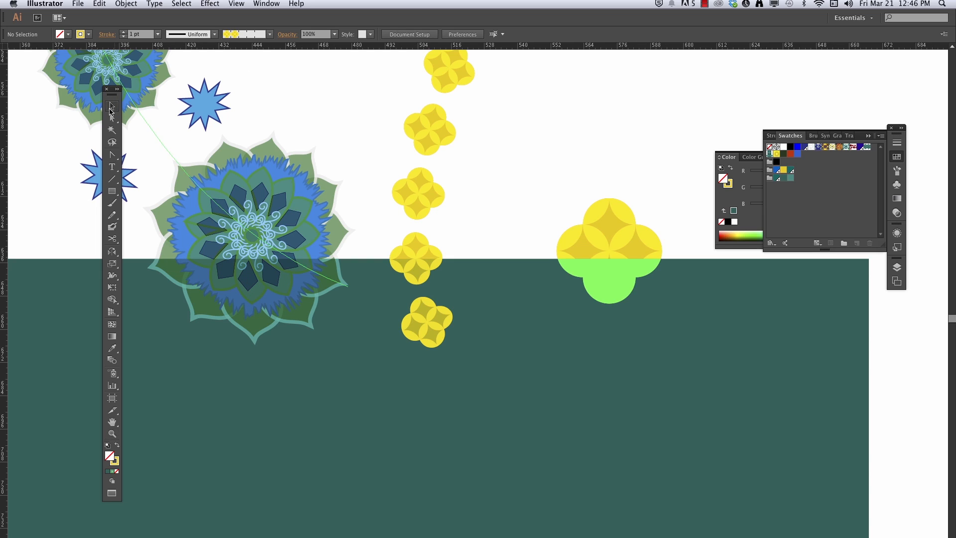
{"action": "left_click", "coordinate": [612, 253]}
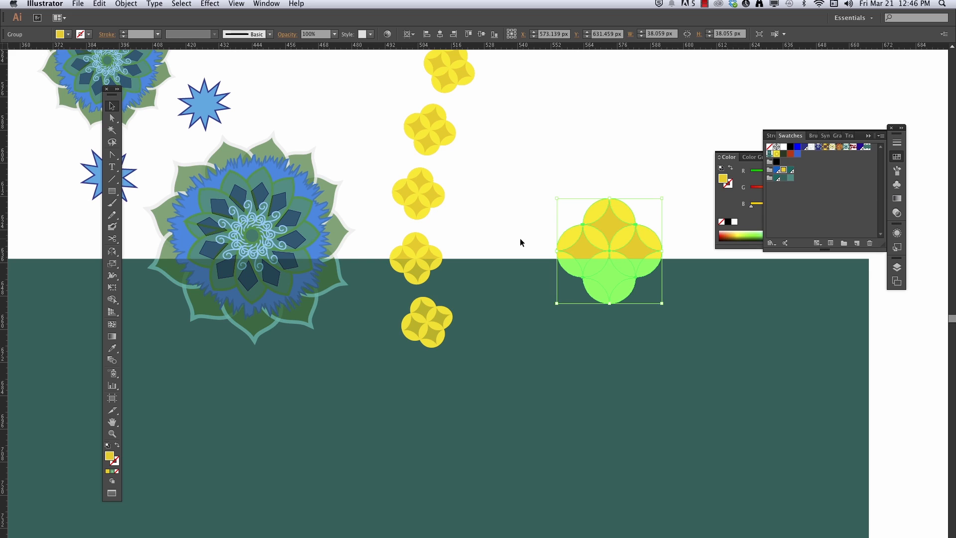
{"action": "left_click", "coordinate": [530, 229], "text": "alt+super"}
{"action": "left_click", "coordinate": [539, 270], "text": "alt+super"}
{"action": "left_click", "coordinate": [572, 308], "text": "alt+super"}
{"action": "mouse_move", "coordinate": [442, 389]}
{"action": "left_mouse_down"}
{"action": "mouse_move", "coordinate": [442, 365]}
{"action": "mouse_move", "coordinate": [602, 329]}
{"action": "left_mouse_up"}
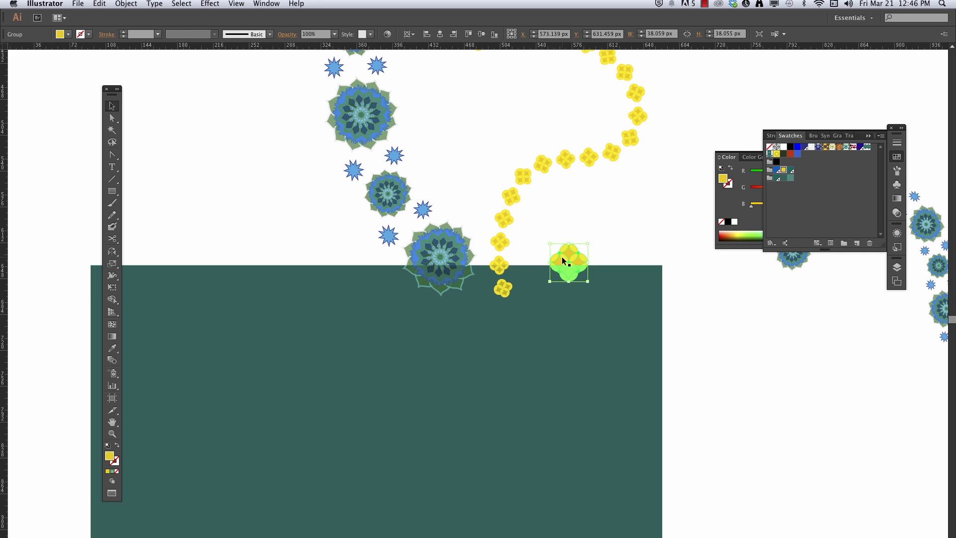
- Move the yellow four-petal group up off the rectangle and delete the mandala and yellow flower brush strokes
{"action": "left_click_drag", "start_coordinate": [572, 259], "coordinate": [595, 217]}
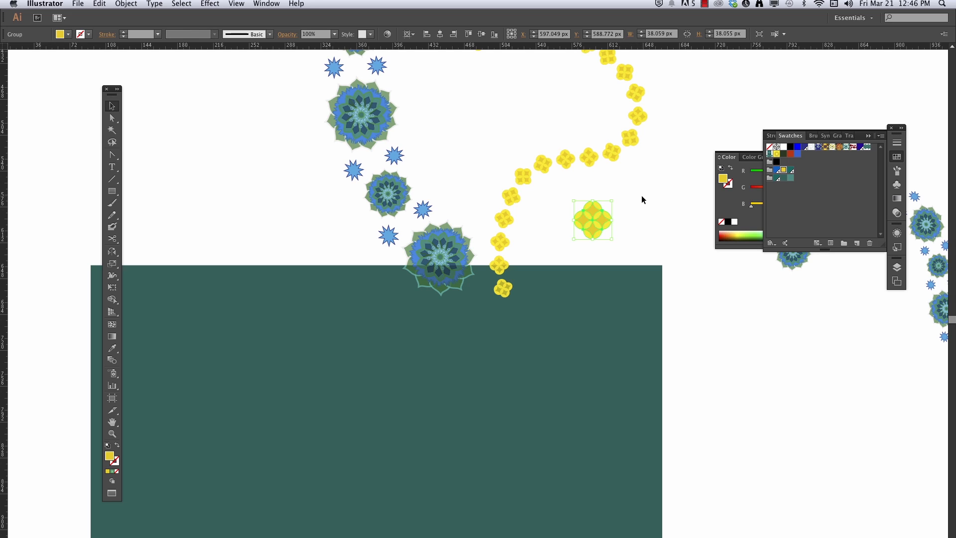
{"action": "left_click_drag", "start_coordinate": [668, 111], "coordinate": [394, 151]}
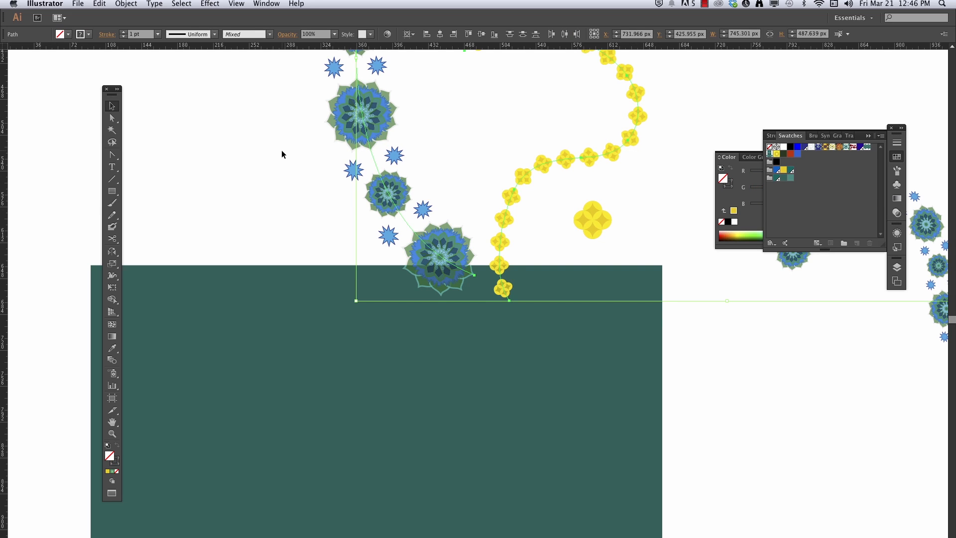
{"action": "key", "text": "Delete"}
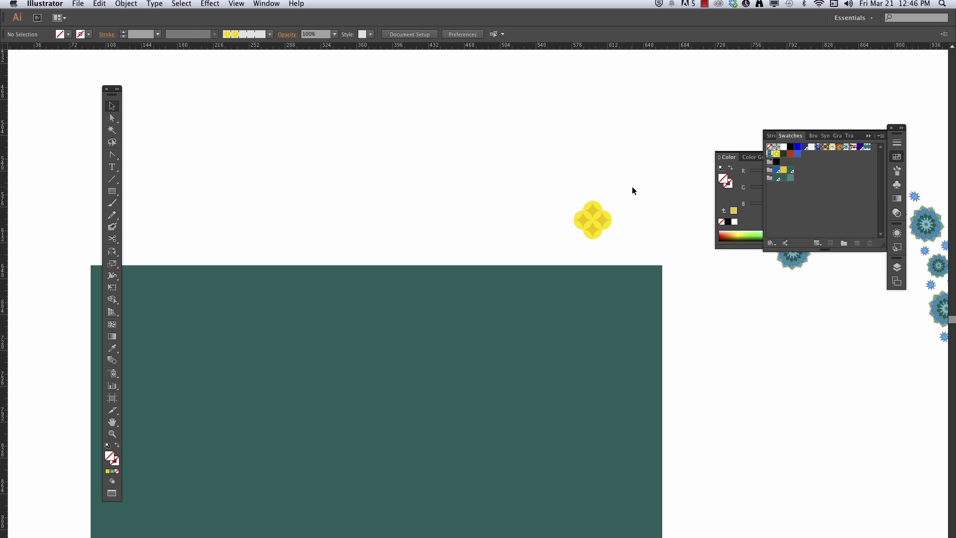
- Flatten the transparency of the yellow four-petal group and move it over the rectangle's upper edge
{"action": "left_click_drag", "start_coordinate": [631, 190], "coordinate": [547, 245]}
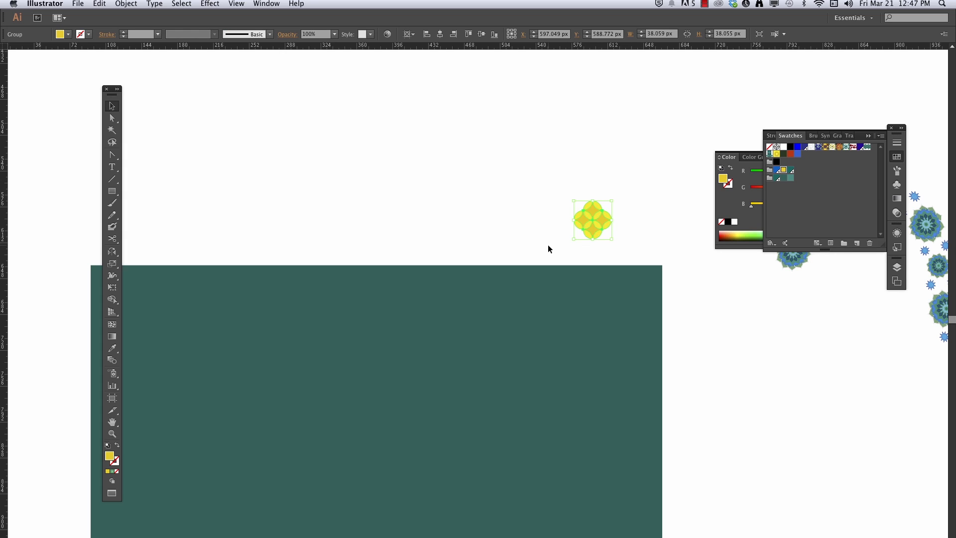
{"action": "left_click", "coordinate": [127, 4]}
{"action": "left_click", "coordinate": [150, 151]}
{"action": "left_click", "coordinate": [309, 329]}
{"action": "left_click", "coordinate": [498, 225]}
{"action": "left_click_drag", "start_coordinate": [592, 224], "coordinate": [586, 267]}
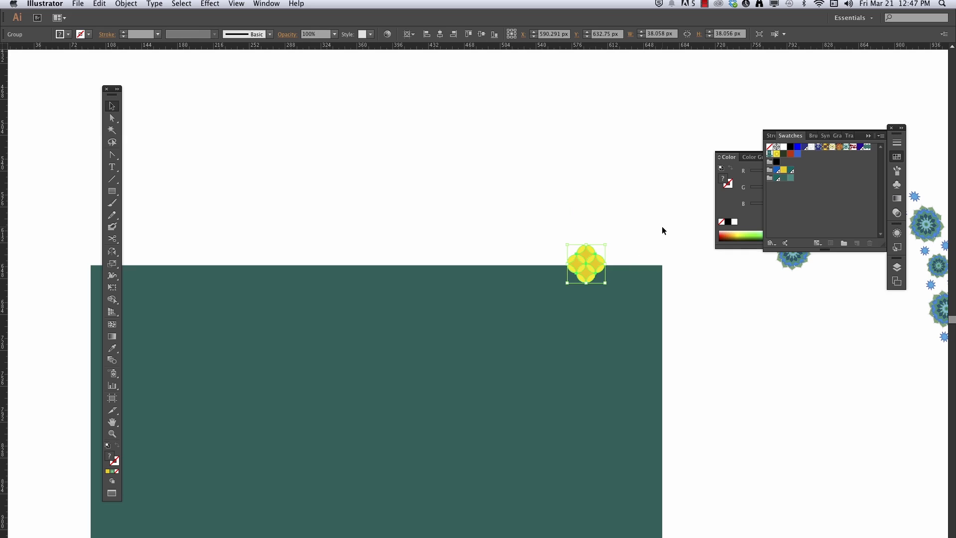
- Move the yellow four-petal group slightly down and left so its centre sits on the rectangle's upper edge
{"action": "left_click", "coordinate": [664, 231]}
{"action": "key", "text": "z"}
{"action": "left_click_drag", "start_coordinate": [650, 223], "coordinate": [517, 316]}
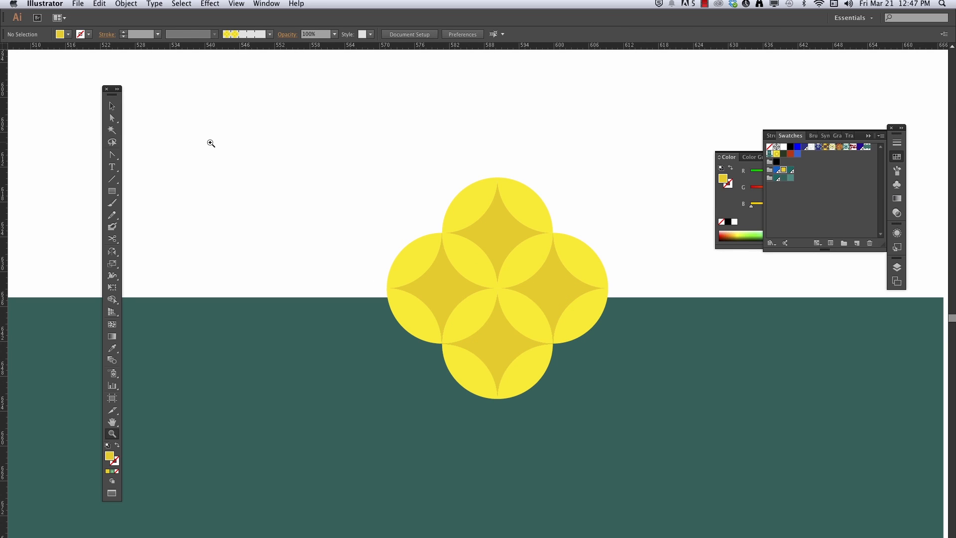
{"action": "left_click", "coordinate": [112, 107]}
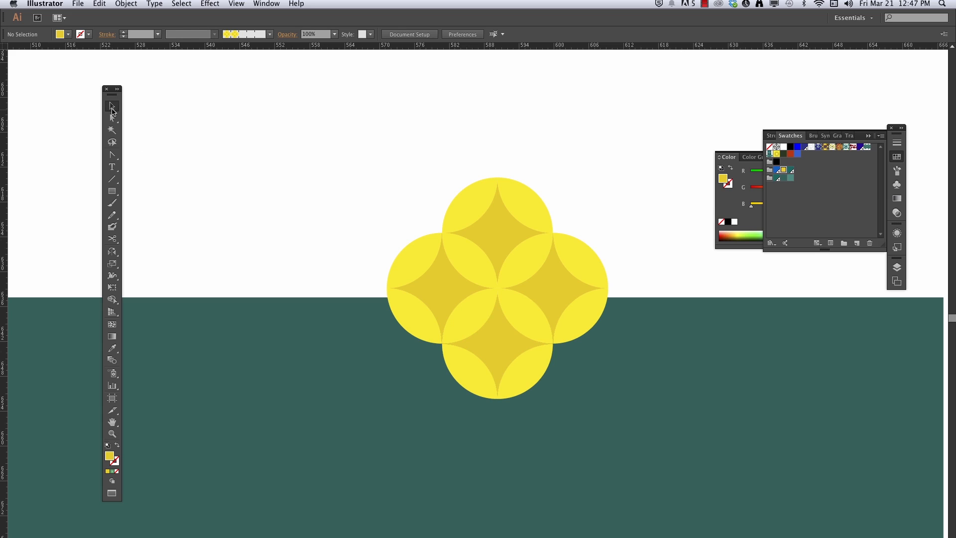
{"action": "left_click", "coordinate": [508, 345]}
{"action": "mouse_move", "coordinate": [506, 344]}
{"action": "left_mouse_down"}
{"action": "mouse_move", "coordinate": [498, 351]}
{"action": "mouse_move", "coordinate": [491, 259]}
{"action": "mouse_move", "coordinate": [494, 308]}
{"action": "left_mouse_up"}
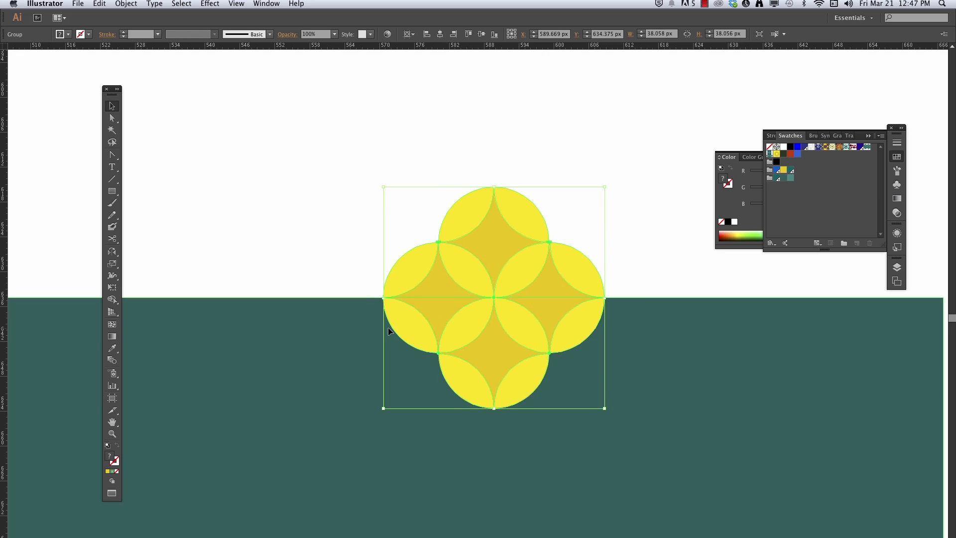
- Start a new pattern brush from the yellow four-petal group
{"action": "left_click", "coordinate": [898, 171]}
{"action": "mouse_move", "coordinate": [468, 307]}
{"action": "left_mouse_down"}
{"action": "mouse_move", "coordinate": [708, 259]}
{"action": "mouse_move", "coordinate": [802, 217]}
{"action": "left_mouse_up"}
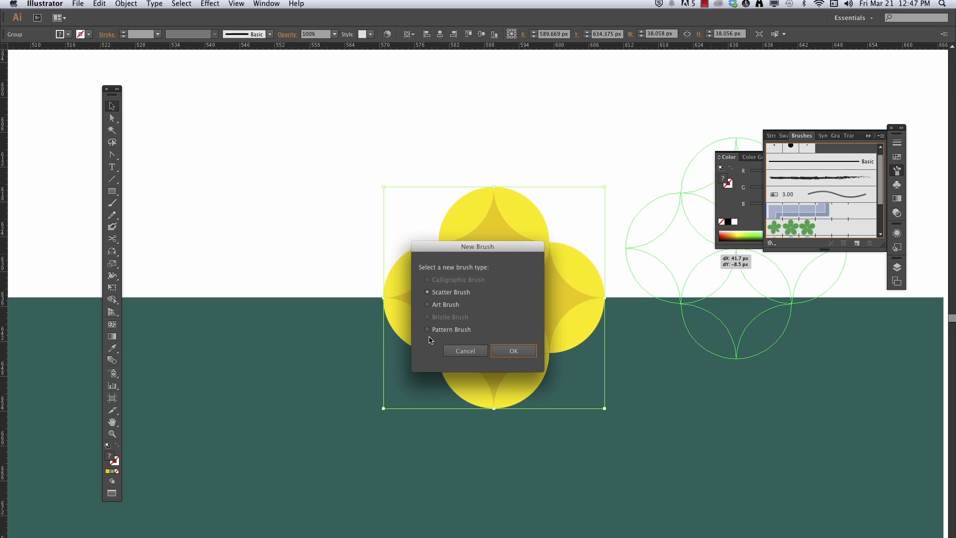
{"action": "left_click", "coordinate": [429, 329]}
{"action": "left_click", "coordinate": [510, 352]}
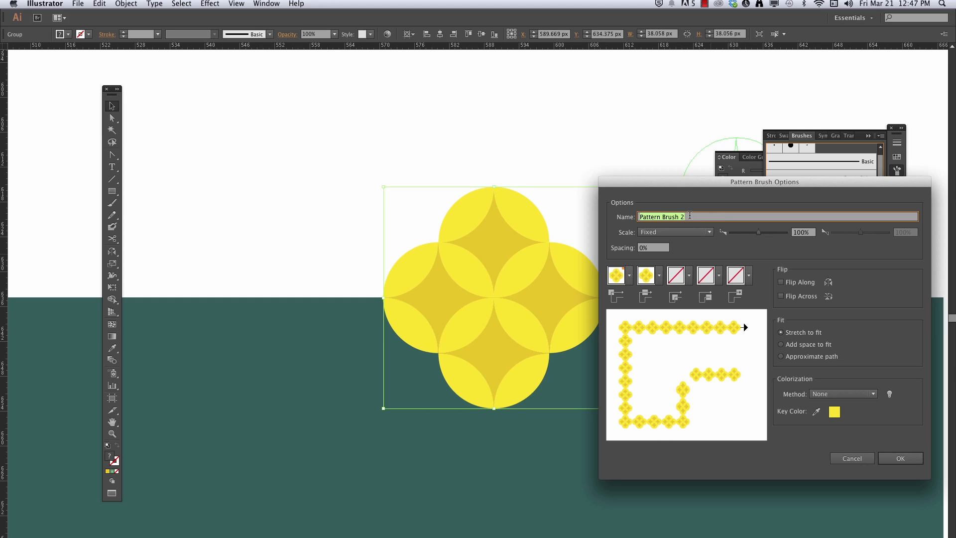
- Name the pattern brush "My New Flower", set its spacing to 50% and reduce its fixed scale
{"action": "type", "text": "KM"}
{"action": "left_click", "coordinate": [655, 248]}
{"action": "type", "text": "100"}
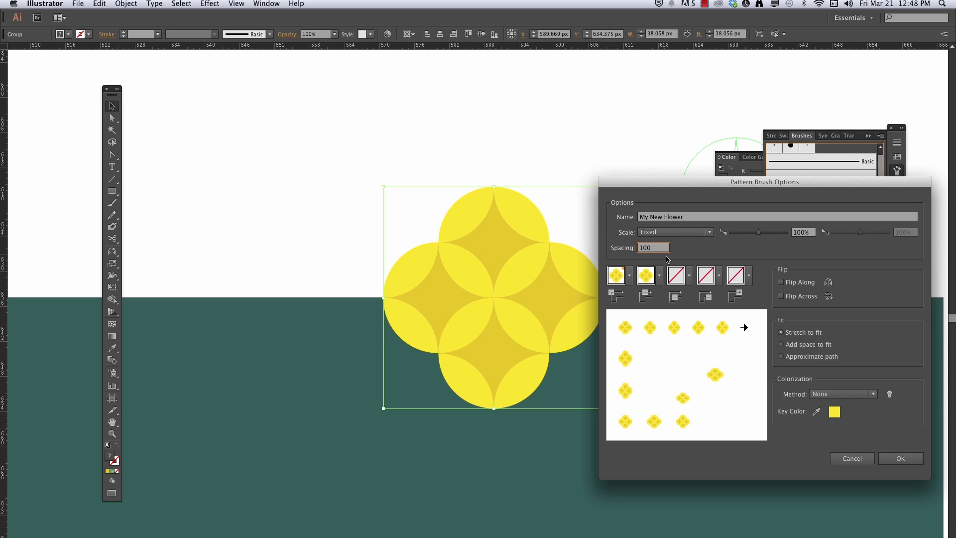
{"action": "double_click", "coordinate": [652, 250]}
{"action": "type", "text": "50"}
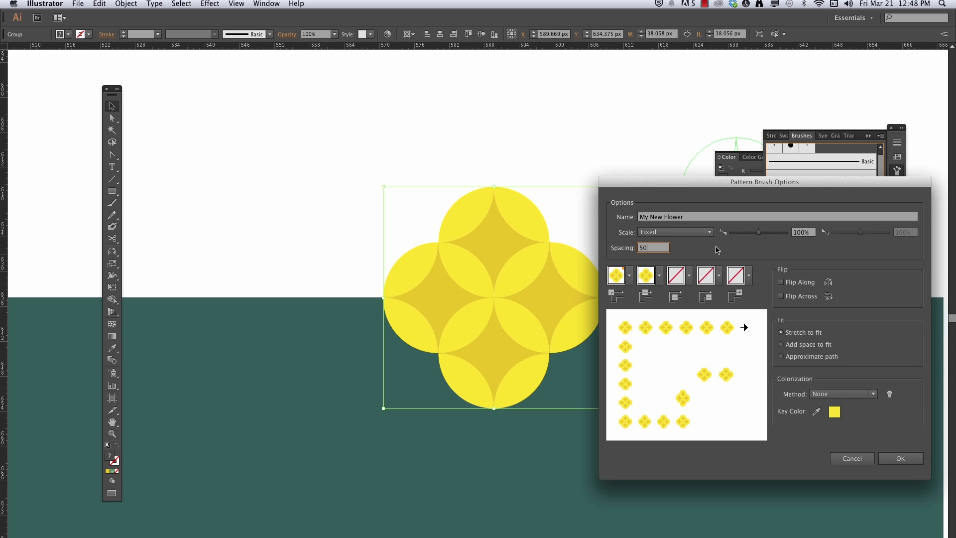
{"action": "left_click", "coordinate": [811, 233]}
{"action": "type", "text": "2"}
{"action": "left_click", "coordinate": [901, 459]}
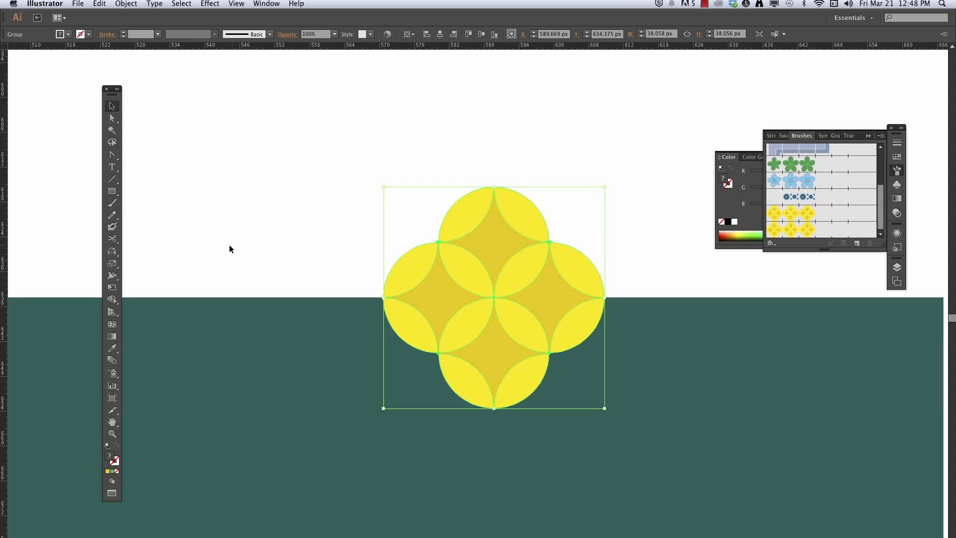
- Paint a long S-shaped stroke and a small curl across the rectangle's upper edge with the My New Flower brush
{"action": "left_click", "coordinate": [256, 241]}
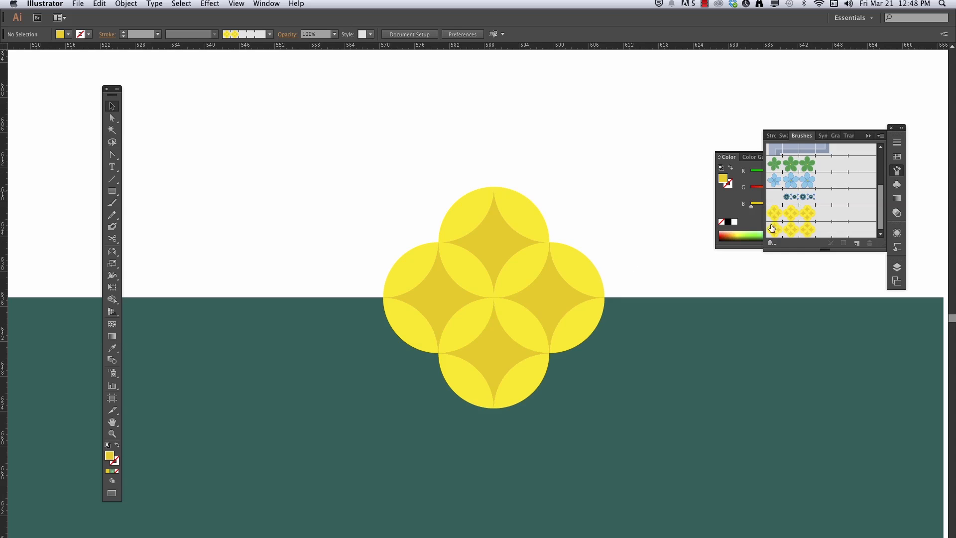
{"action": "left_click", "coordinate": [623, 190], "text": "alt+super"}
{"action": "left_click", "coordinate": [593, 223], "text": "alt+super"}
{"action": "left_click", "coordinate": [554, 269], "text": "alt+super"}
{"action": "left_click", "coordinate": [454, 326], "text": "alt+super"}
{"action": "left_click_drag", "start_coordinate": [285, 296], "coordinate": [659, 267]}
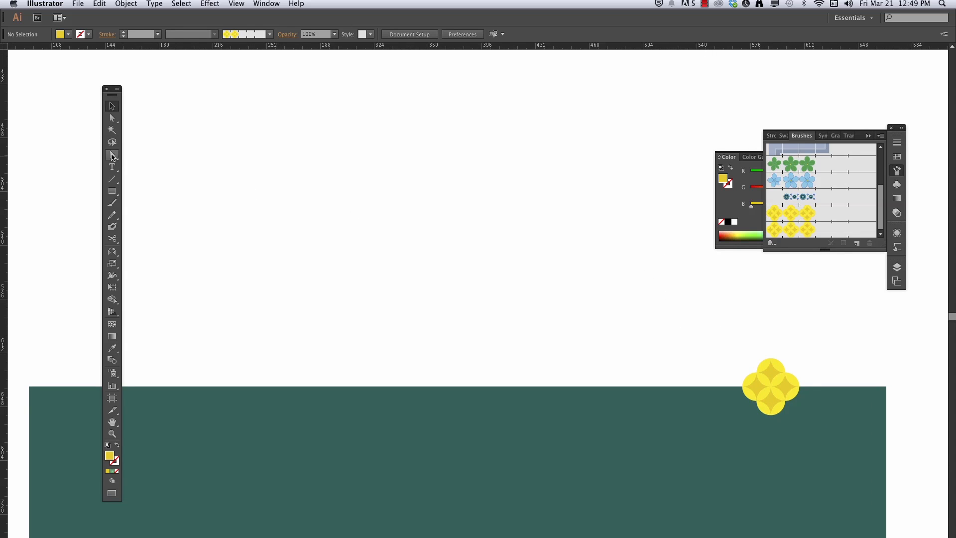
{"action": "left_click", "coordinate": [112, 203]}
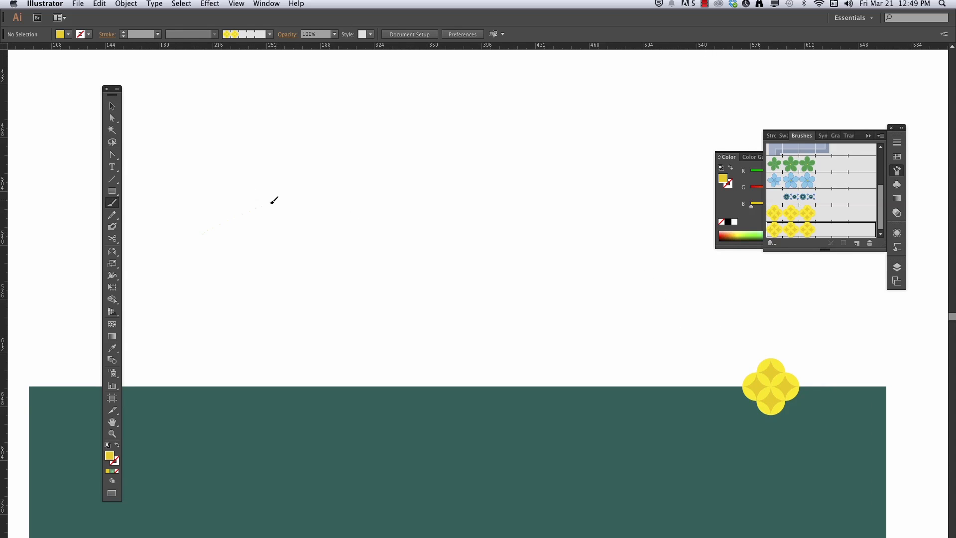
{"action": "mouse_move", "coordinate": [334, 343]}
{"action": "left_mouse_down"}
{"action": "mouse_move", "coordinate": [327, 486]}
{"action": "mouse_move", "coordinate": [520, 490]}
{"action": "mouse_move", "coordinate": [515, 394]}
{"action": "left_mouse_up"}
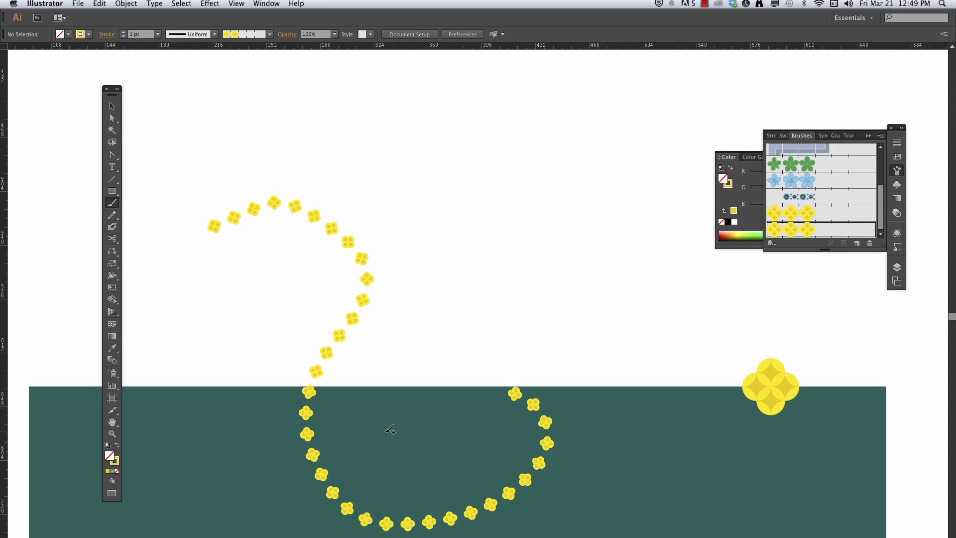
{"action": "mouse_move", "coordinate": [558, 340]}
{"action": "left_mouse_down"}
{"action": "mouse_move", "coordinate": [598, 350]}
{"action": "mouse_move", "coordinate": [619, 423]}
{"action": "mouse_move", "coordinate": [590, 393]}
{"action": "left_mouse_up"}
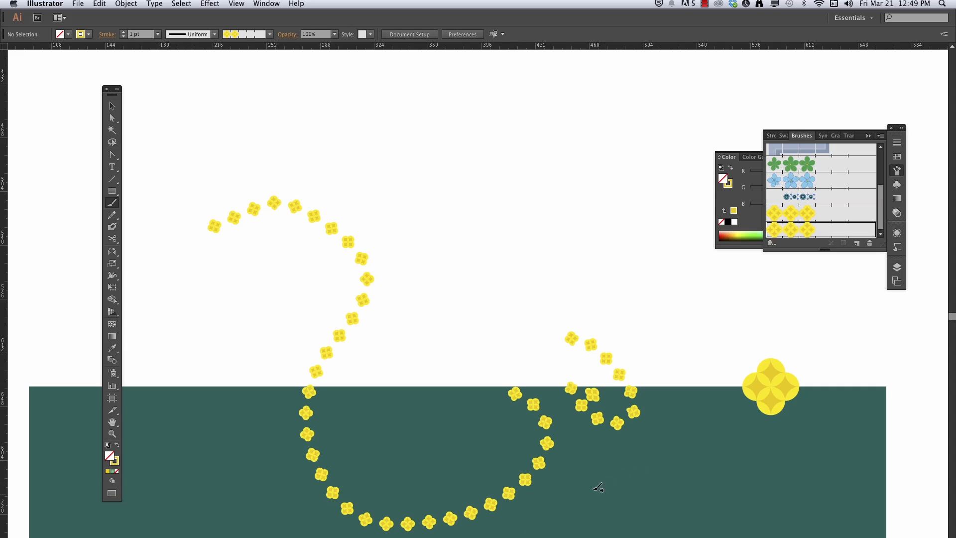
- Draw an open curved path with the Pen tool inside the rectangle, to the left of the long flower stroke
{"action": "scroll", "coordinate": [598, 493], "scroll_direction": "down", "scroll_amount": 5}
{"action": "scroll", "coordinate": [598, 493], "scroll_direction": "left", "scroll_amount": 3}
{"action": "left_click", "coordinate": [115, 155]}
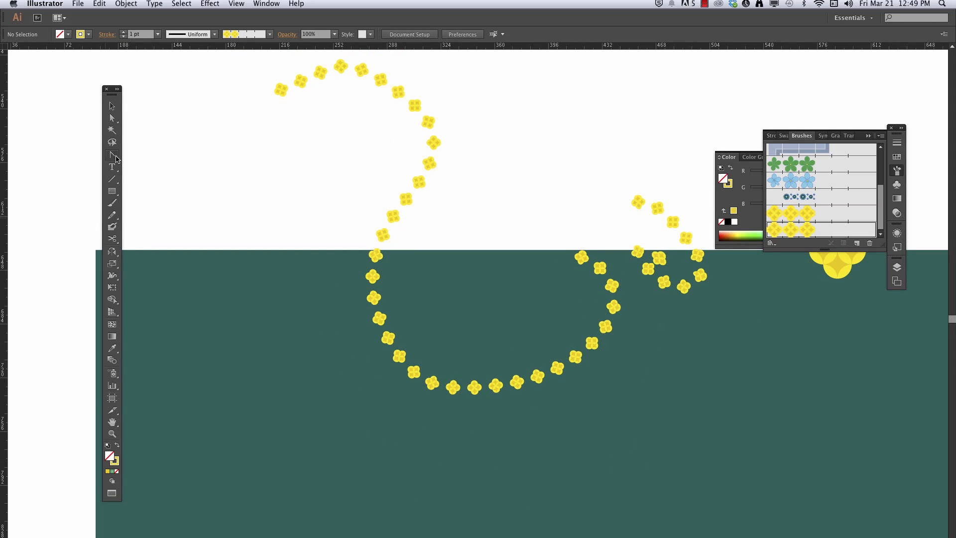
{"action": "left_click", "coordinate": [145, 154]}
{"action": "left_click", "coordinate": [236, 427]}
{"action": "left_click", "coordinate": [261, 426]}
{"action": "left_click", "coordinate": [288, 426]}
{"action": "left_click_drag", "start_coordinate": [312, 497], "coordinate": [312, 529]}
{"action": "left_click_drag", "start_coordinate": [210, 533], "coordinate": [172, 532]}
{"action": "left_click_drag", "start_coordinate": [165, 358], "coordinate": [235, 357]}
{"action": "left_click_drag", "start_coordinate": [311, 293], "coordinate": [281, 269]}
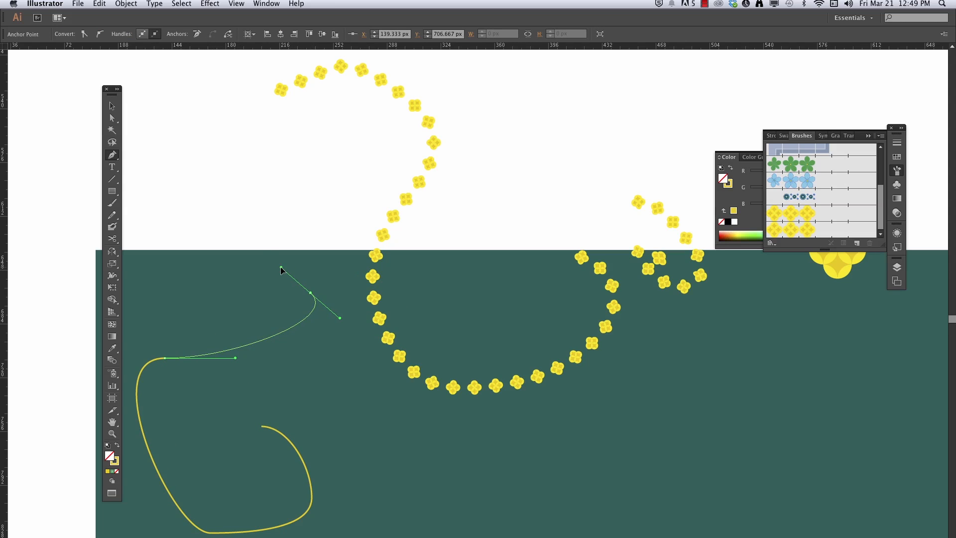
- Apply the My New Flower brush to the new curved path and deselect it
{"action": "left_click", "coordinate": [777, 233]}
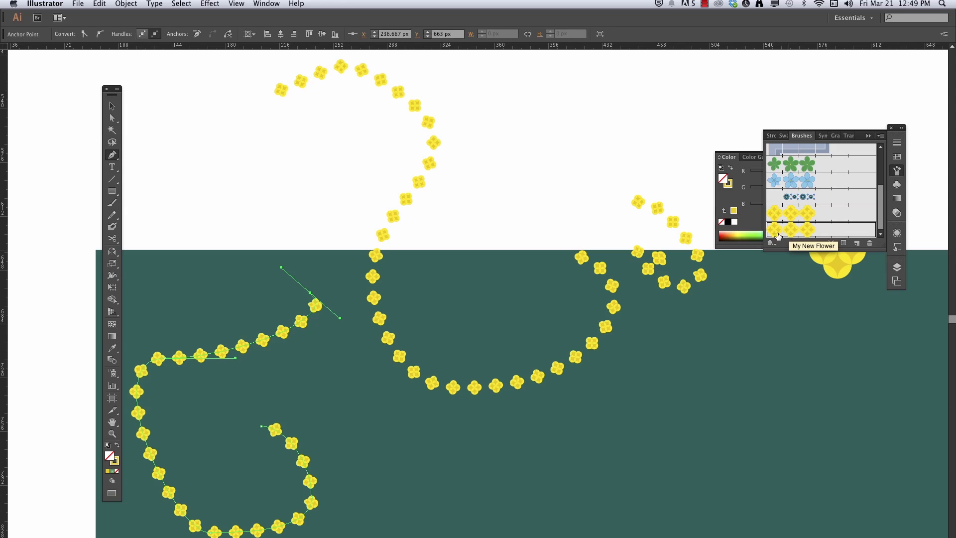
{"action": "left_click", "coordinate": [112, 106]}
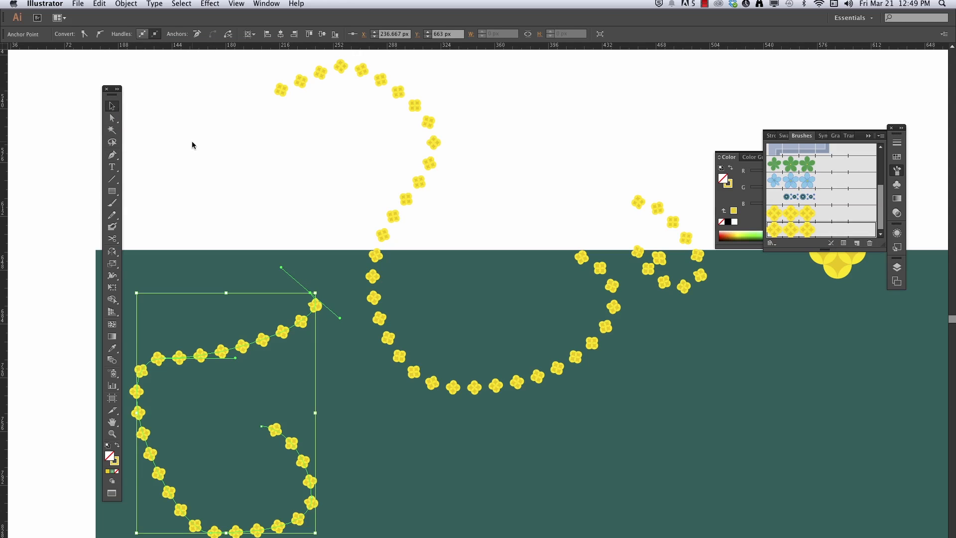
{"action": "left_click", "coordinate": [192, 145]}
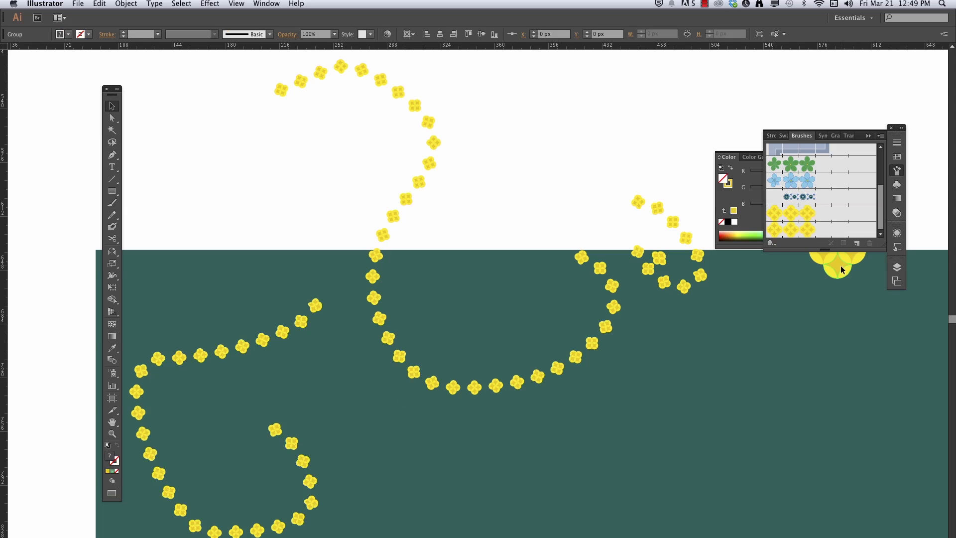
- Move the four-petal group beside the curved flower path and set the path's stroke weight to 4 pt to compare flower sizes
{"action": "left_click_drag", "start_coordinate": [841, 269], "coordinate": [393, 449]}
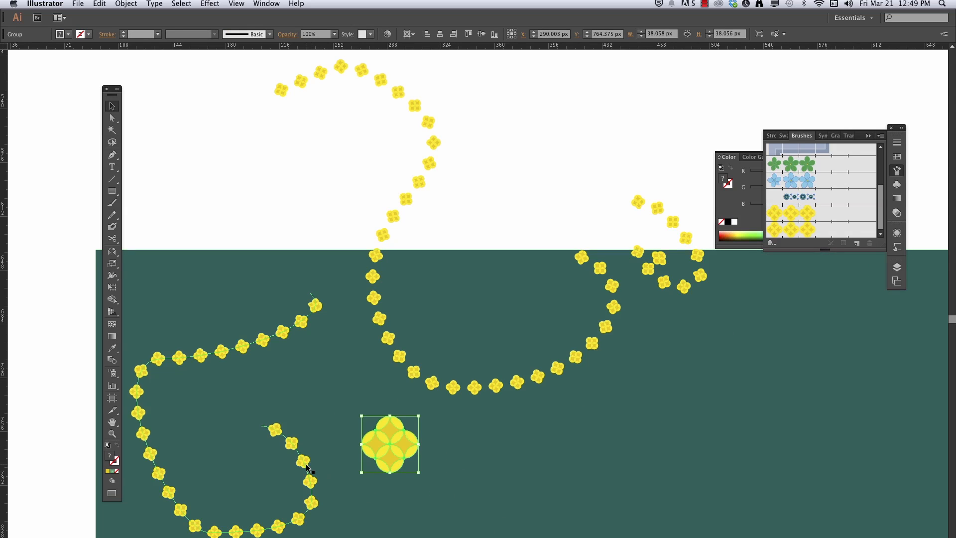
{"action": "left_click", "coordinate": [307, 468]}
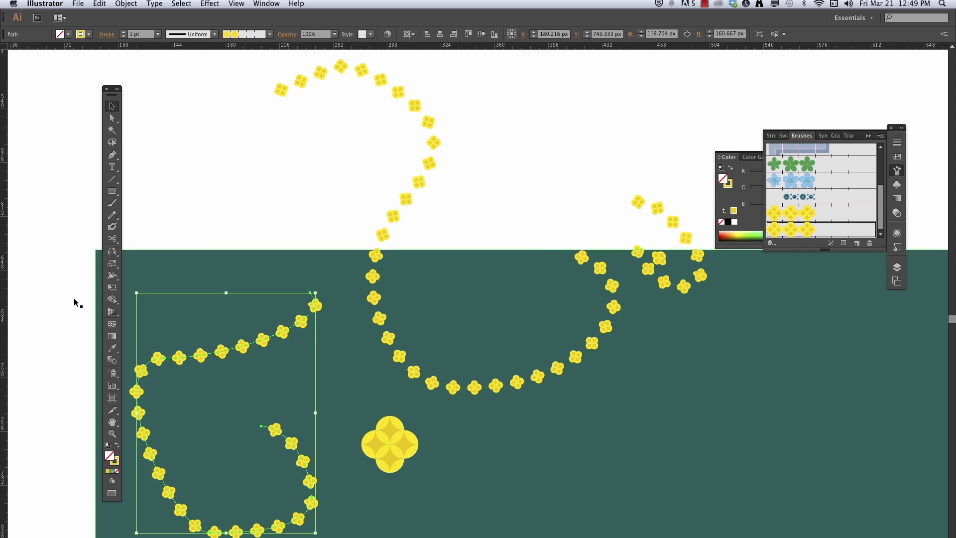
{"action": "left_click", "coordinate": [124, 32]}
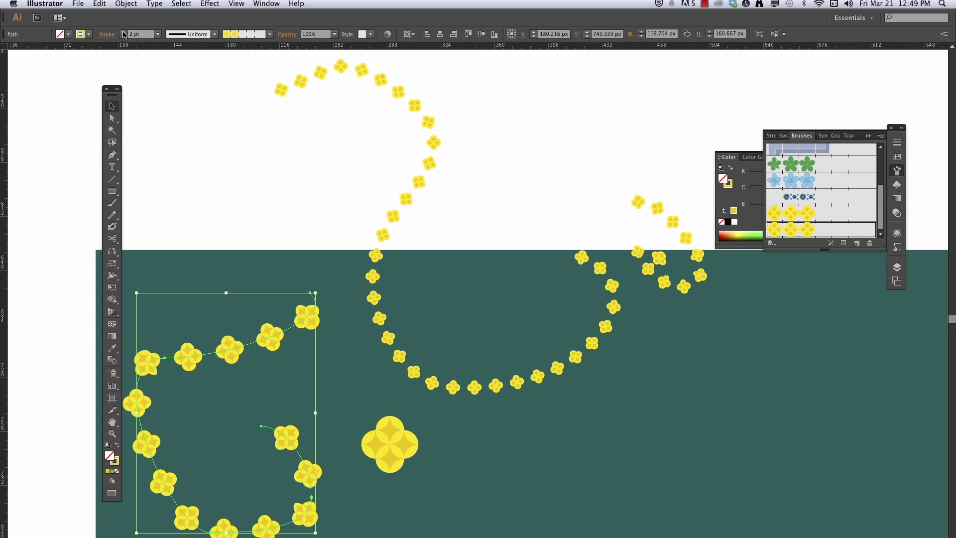
{"action": "left_click", "coordinate": [124, 31]}
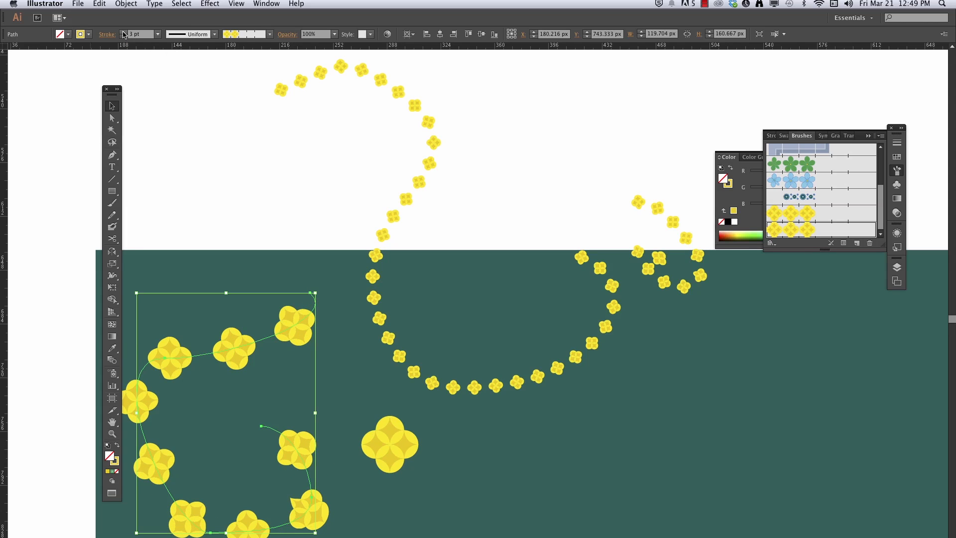
{"action": "left_click", "coordinate": [124, 32]}
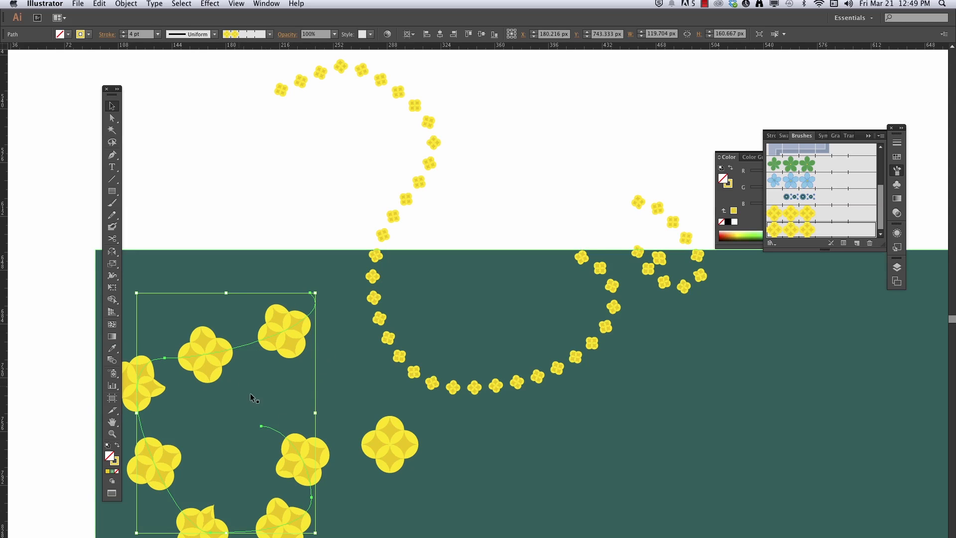
{"action": "left_click", "coordinate": [386, 468]}
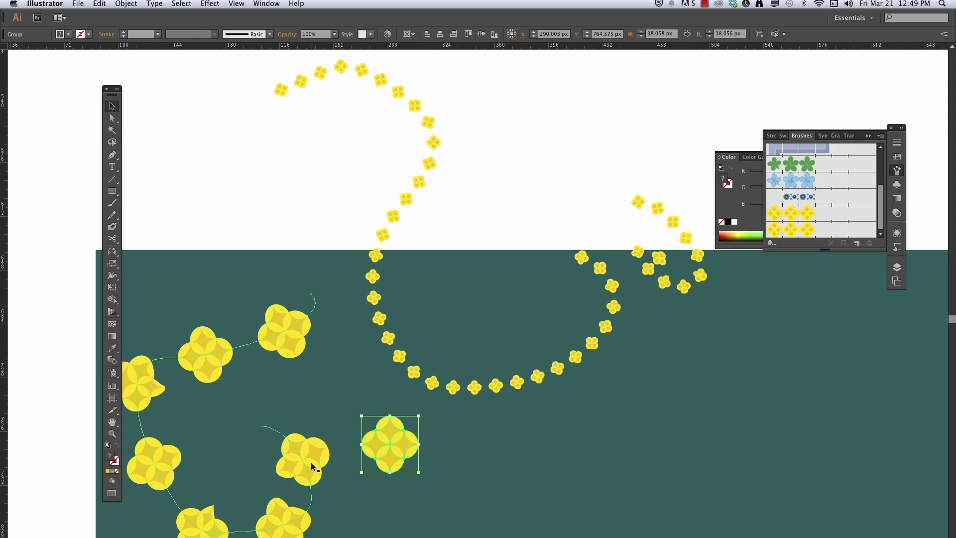
{"action": "left_click", "coordinate": [272, 330]}
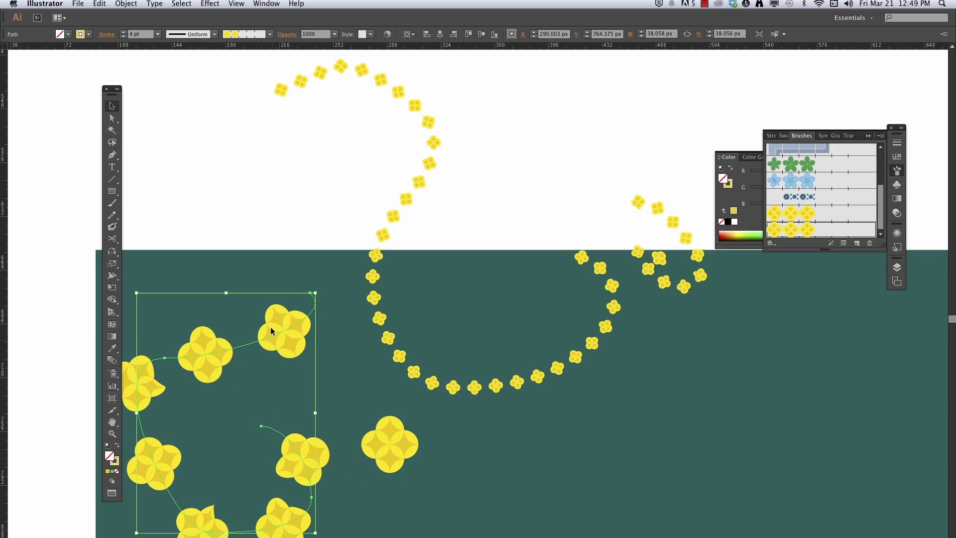
{"action": "left_click", "coordinate": [503, 237]}
- Show the Patterns layer and hide the Brushes layer
{"action": "left_click", "coordinate": [897, 268]}
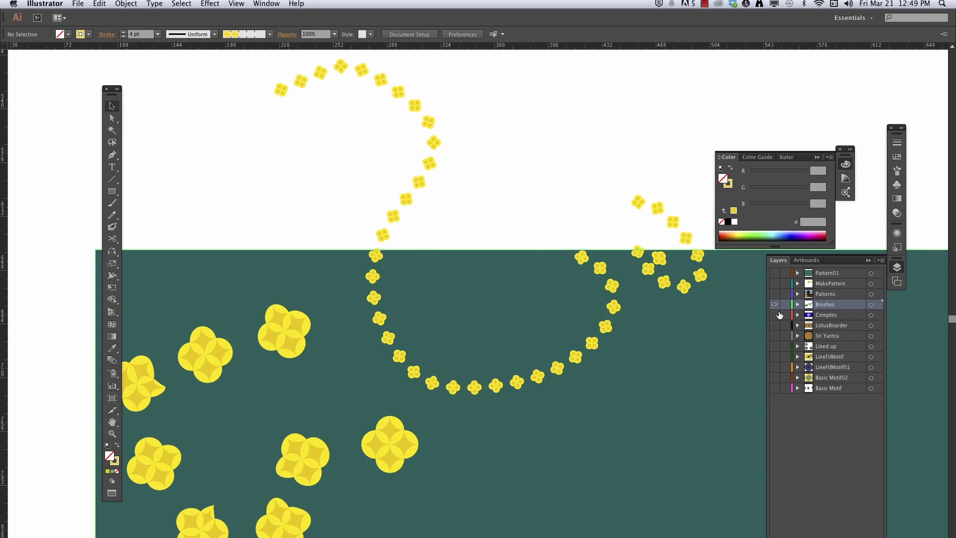
{"action": "left_click", "coordinate": [775, 294]}
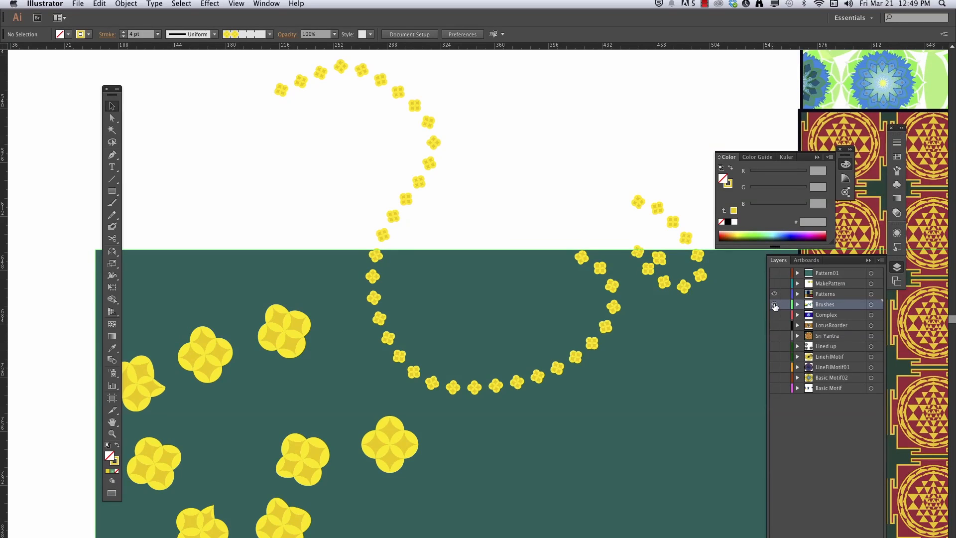
{"action": "left_click", "coordinate": [774, 304]}
- Examine the six pattern-filled rectangles on the Patterns layer, both as a whole and up close
{"action": "scroll", "coordinate": [498, 329], "scroll_direction": "right", "scroll_amount": 8}
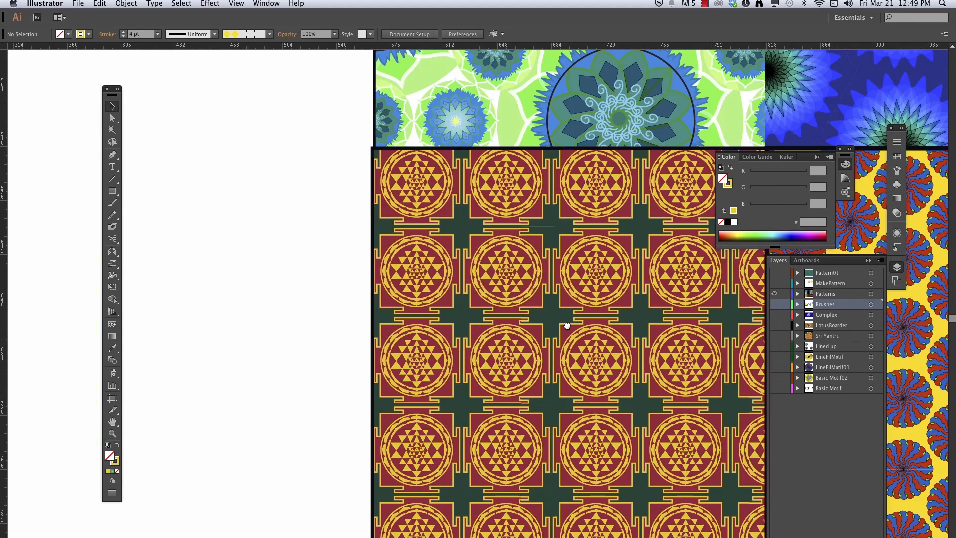
{"action": "key", "text": "alt+super+0"}
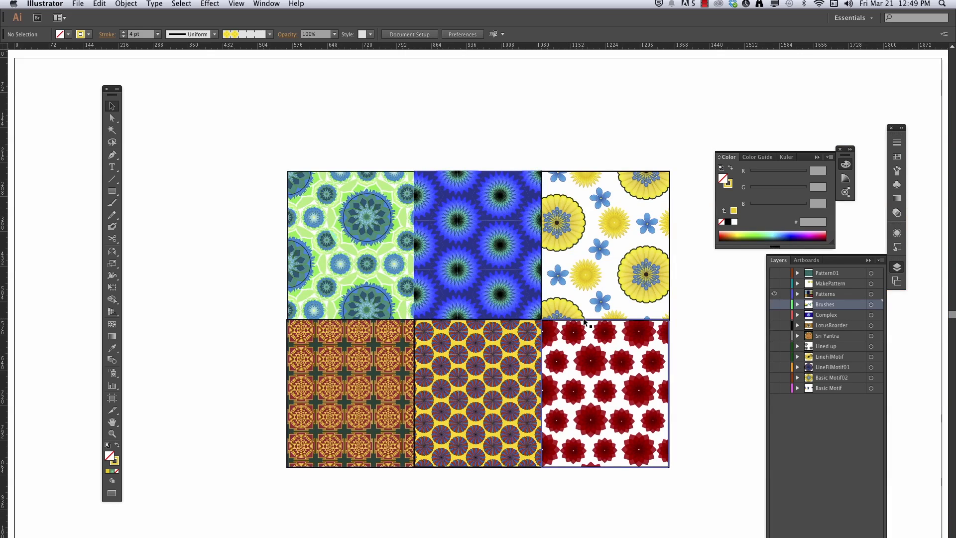
{"action": "key", "text": "z"}
{"action": "left_click_drag", "start_coordinate": [690, 222], "coordinate": [485, 407]}
{"action": "left_click_drag", "start_coordinate": [566, 299], "coordinate": [393, 411]}
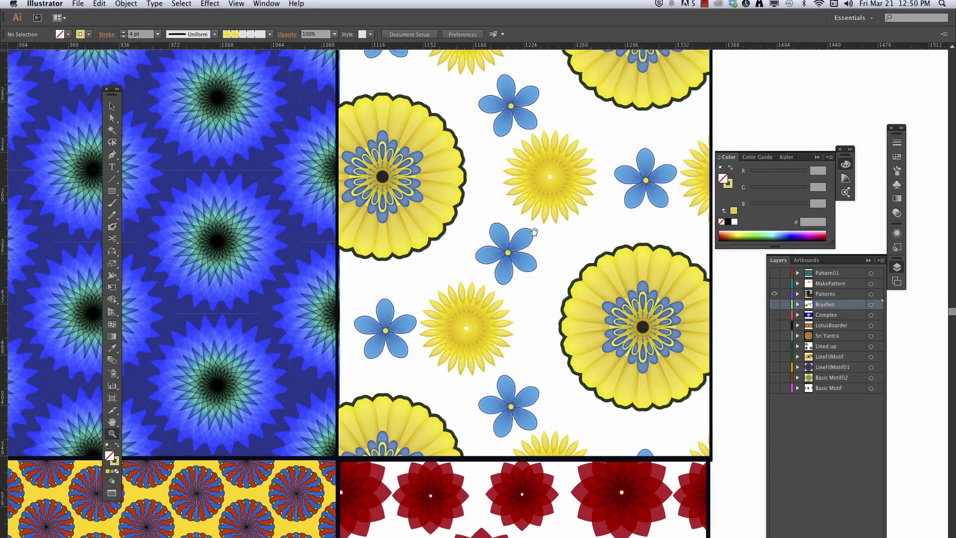
{"action": "left_click_drag", "start_coordinate": [223, 342], "coordinate": [421, 259]}
{"action": "scroll", "coordinate": [421, 259], "scroll_direction": "left", "scroll_amount": 10}
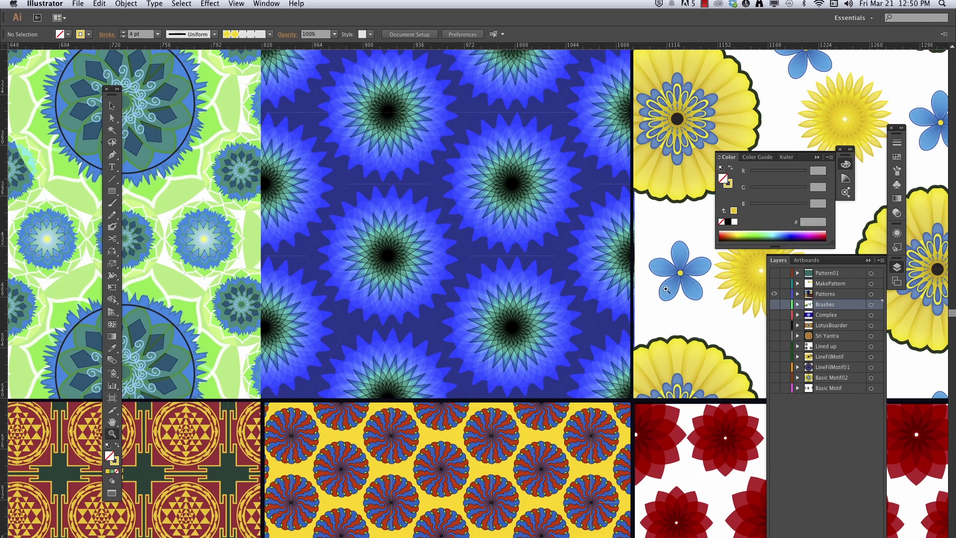
{"action": "left_click_drag", "start_coordinate": [686, 290], "coordinate": [454, 287]}
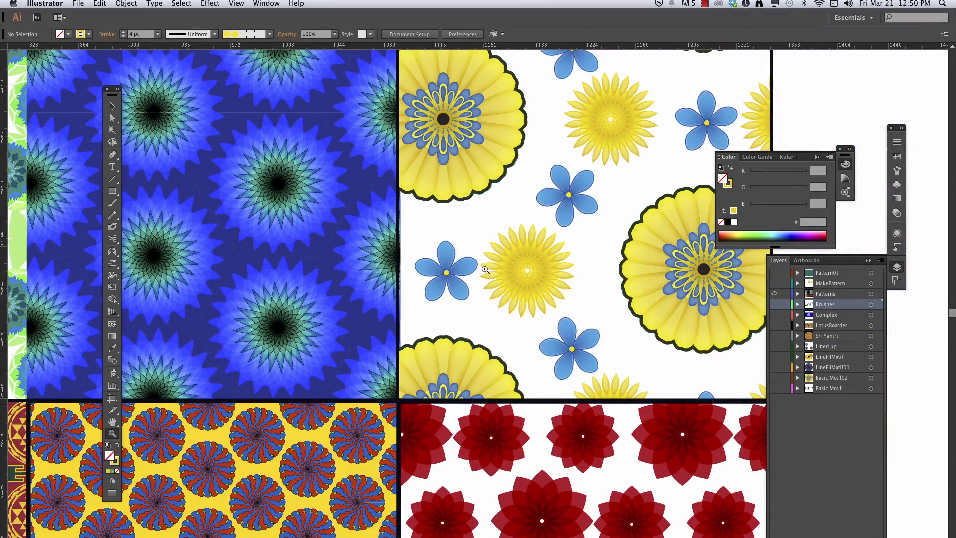
{"action": "left_click", "coordinate": [332, 455], "text": "alt"}
{"action": "left_click", "coordinate": [433, 413], "text": "alt"}
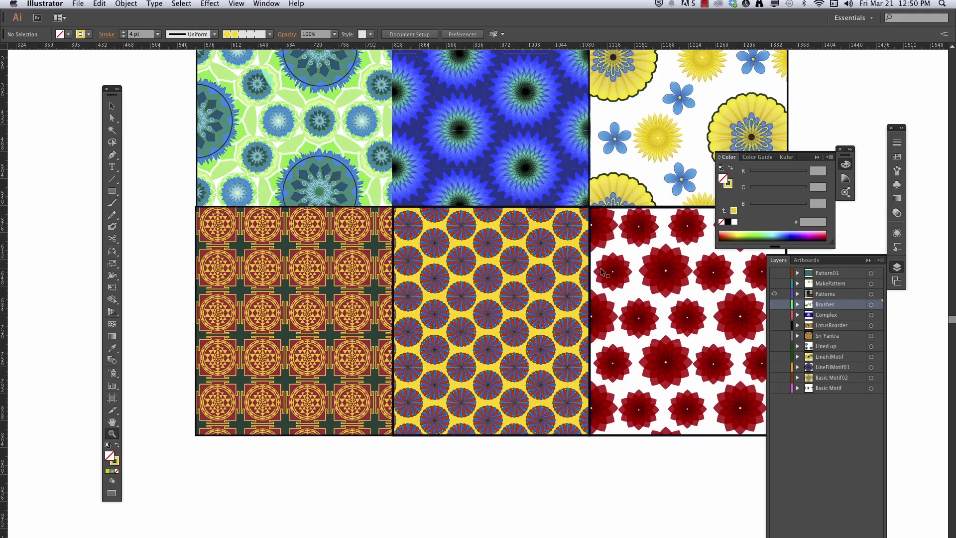
{"action": "left_click_drag", "start_coordinate": [587, 345], "coordinate": [357, 396]}
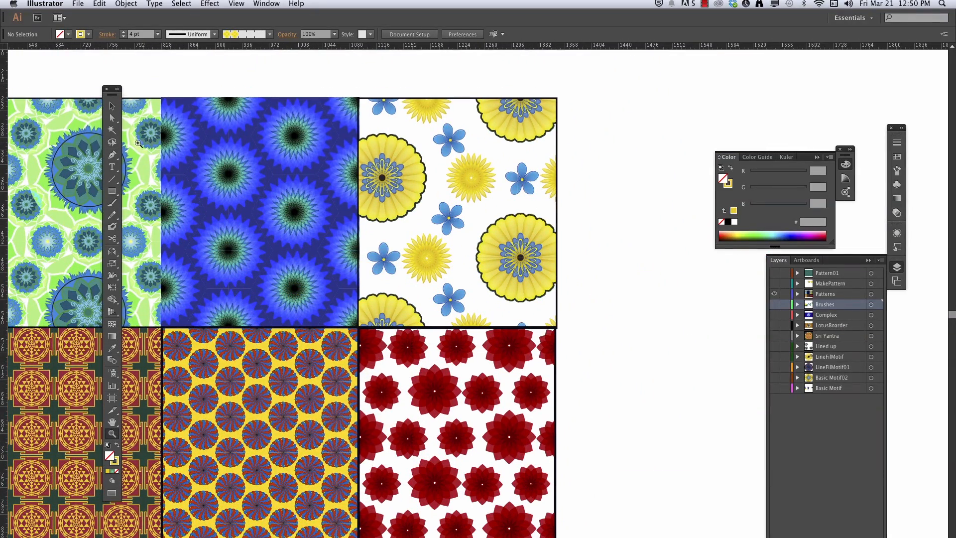
- Move the yellow-and-blue flower pattern rectangle down and left so it overlaps the blue pattern and the patterns below
{"action": "left_click", "coordinate": [112, 106]}
{"action": "left_click", "coordinate": [402, 196]}
{"action": "left_click_drag", "start_coordinate": [402, 196], "coordinate": [322, 159]}
{"action": "left_click_drag", "start_coordinate": [391, 187], "coordinate": [343, 277]}
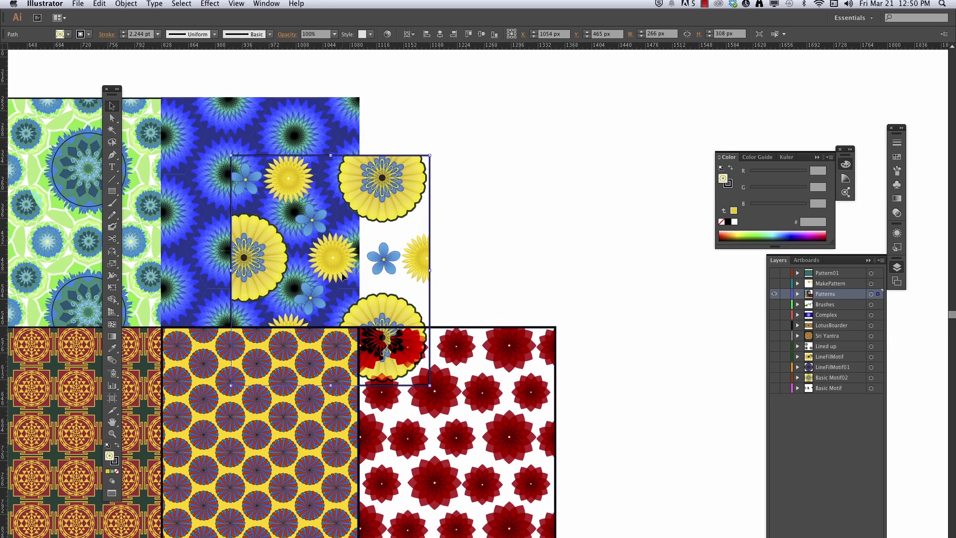
- Bring the yellow-and-blue flower pattern rectangle to the front and widen it to 404 px across the neighbouring patterns
{"action": "right_click", "coordinate": [336, 256]}
{"action": "mouse_move", "coordinate": [383, 391]}
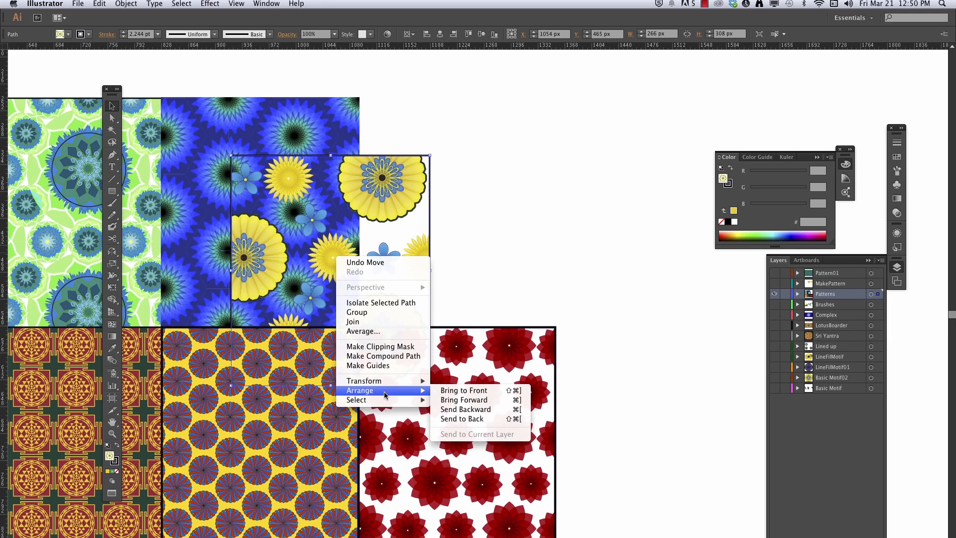
{"action": "left_click", "coordinate": [478, 393]}
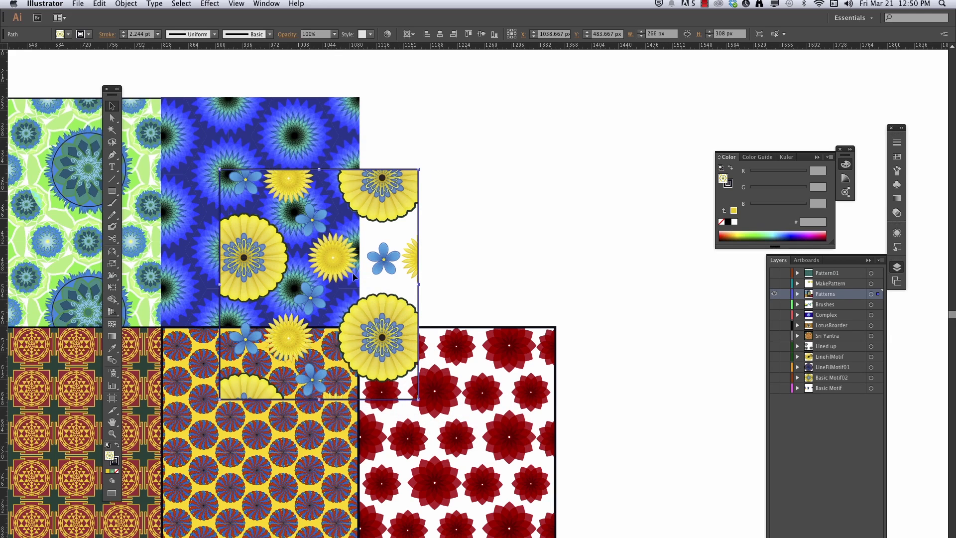
{"action": "left_click_drag", "start_coordinate": [380, 324], "coordinate": [390, 314]}
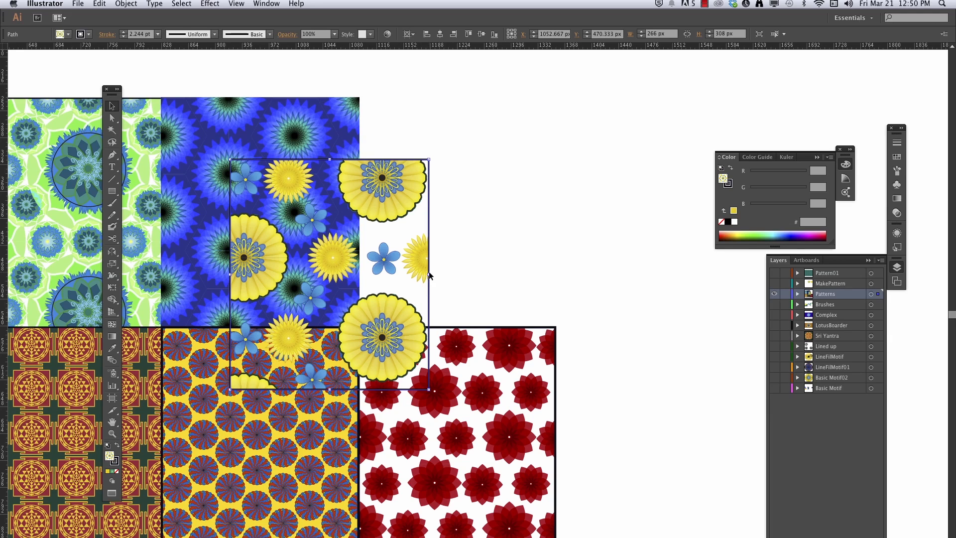
{"action": "left_click_drag", "start_coordinate": [428, 274], "coordinate": [531, 289]}
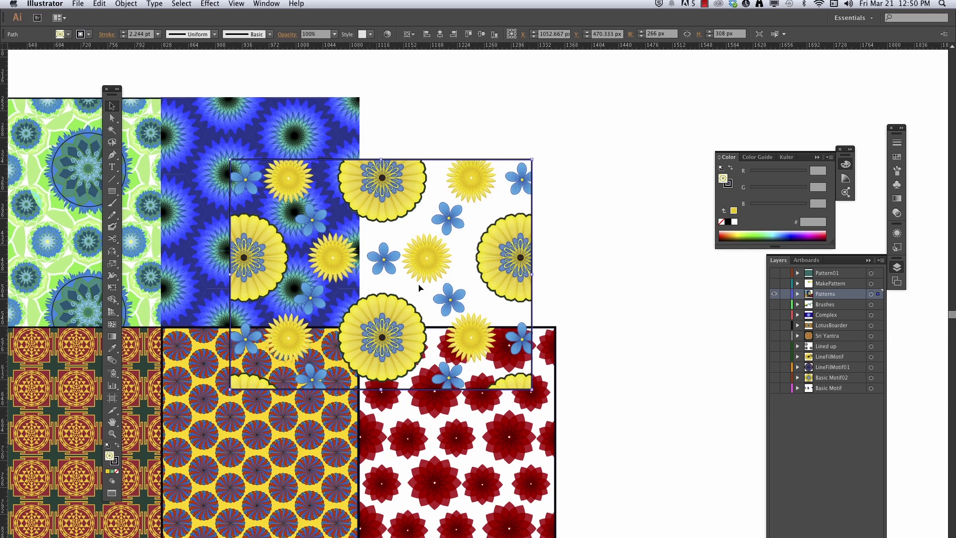
{"action": "mouse_move", "coordinate": [396, 342]}
{"action": "left_mouse_down"}
{"action": "mouse_move", "coordinate": [366, 332]}
{"action": "mouse_move", "coordinate": [377, 341]}
{"action": "left_mouse_up"}
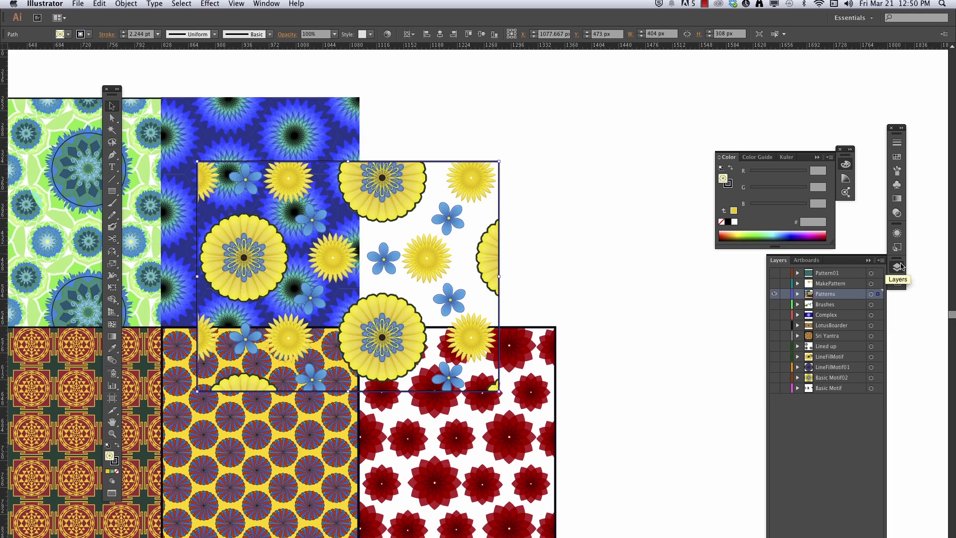
- Add a second fill to the flower pattern rectangle's appearance
{"action": "left_click", "coordinate": [897, 234]}
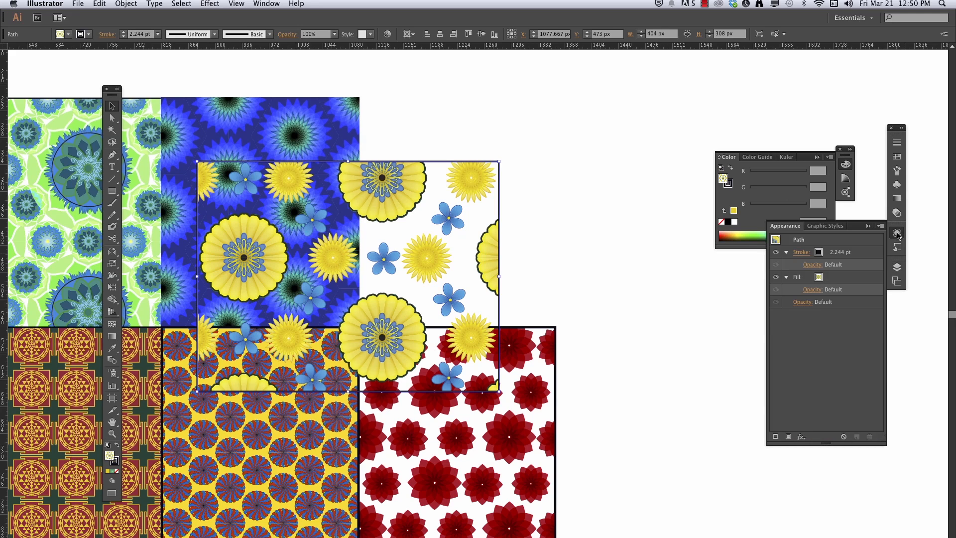
{"action": "left_click", "coordinate": [842, 279]}
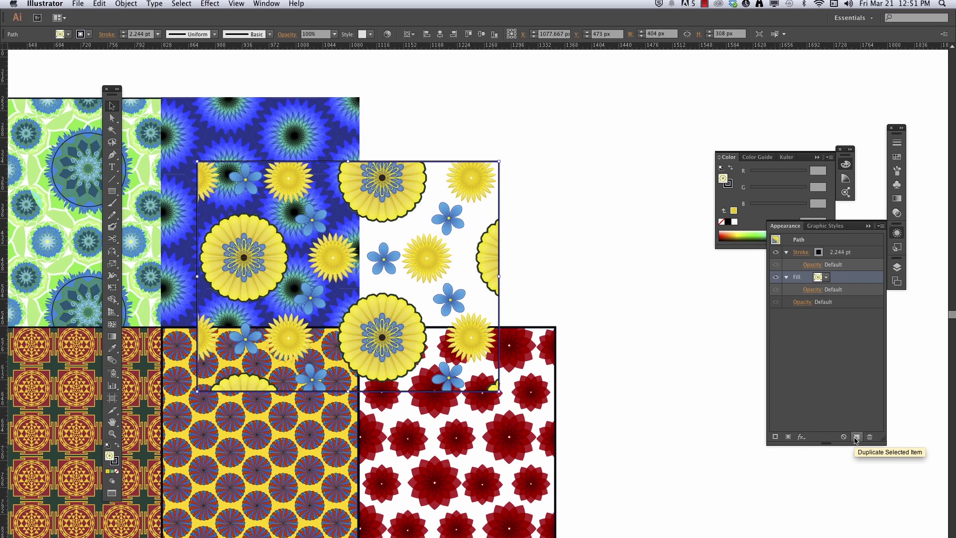
{"action": "left_click", "coordinate": [789, 437]}
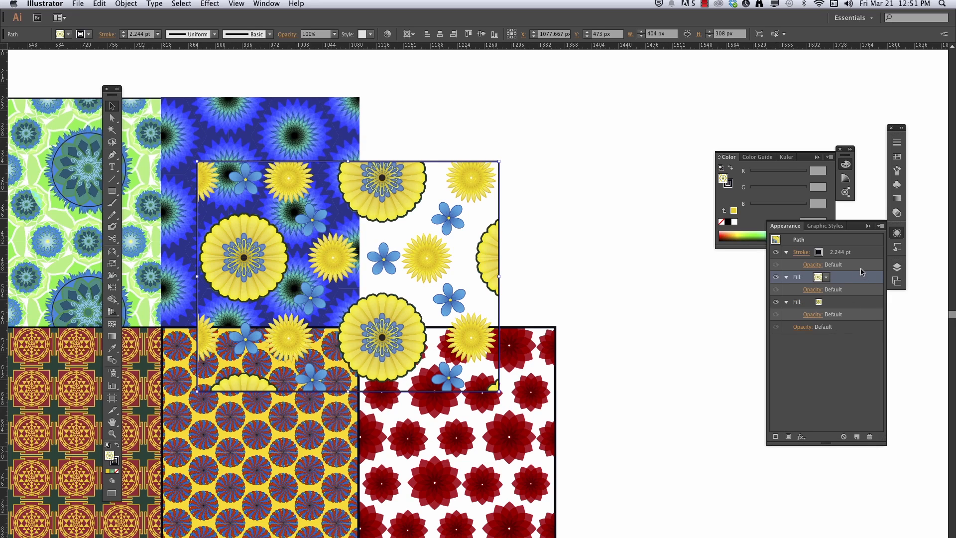
- Recolour the rectangle's lower fill, trying bright blue first and settling on dark teal (R 0, G 97, B 89)
{"action": "left_click", "coordinate": [819, 301]}
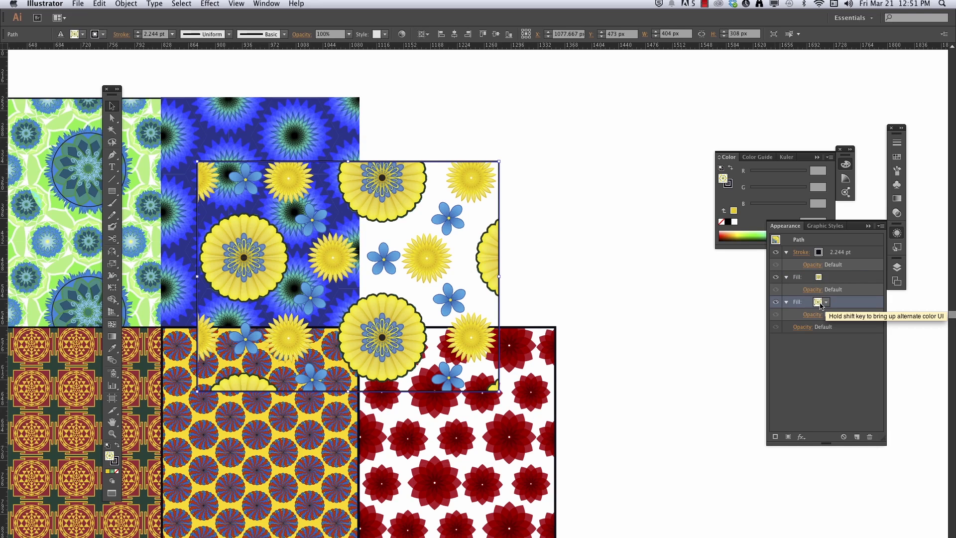
{"action": "left_click", "coordinate": [827, 302]}
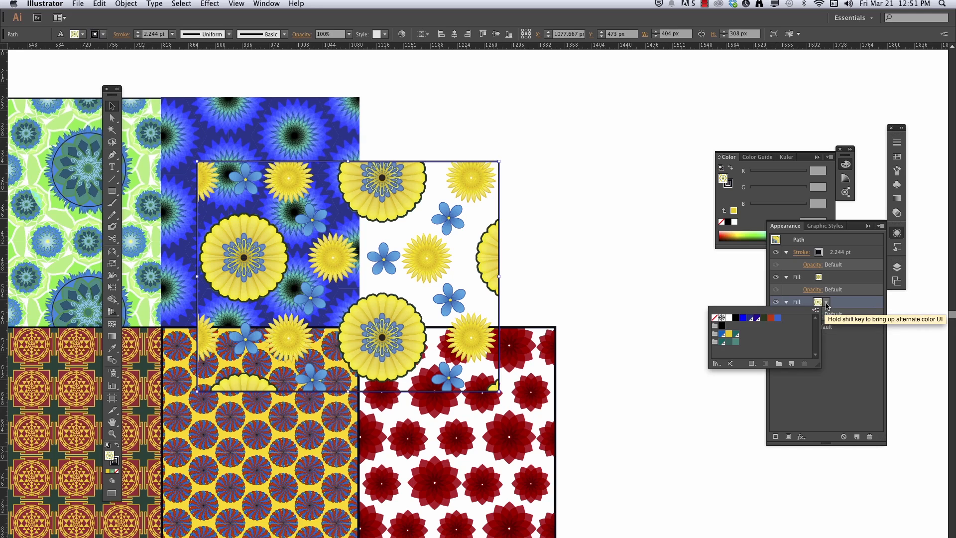
{"action": "left_click", "coordinate": [743, 318]}
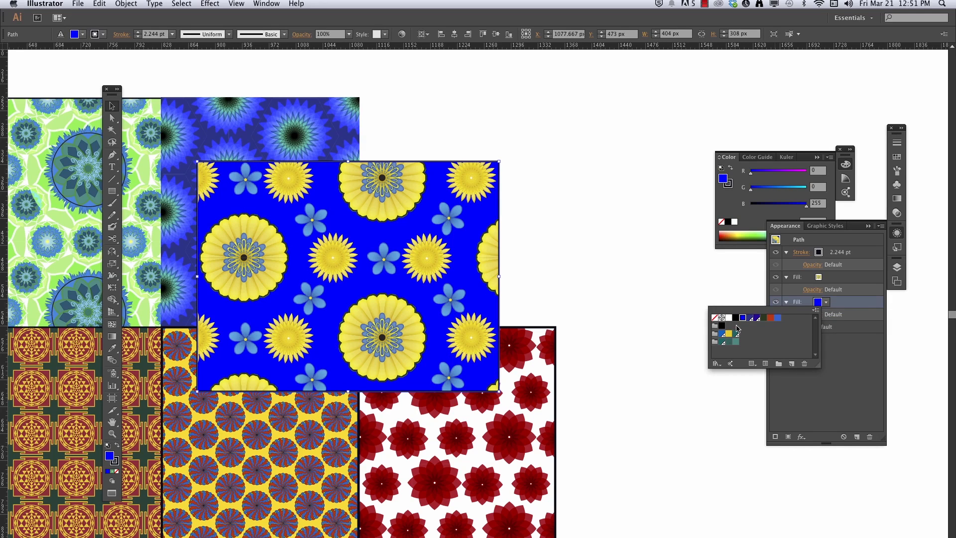
{"action": "left_click", "coordinate": [728, 341]}
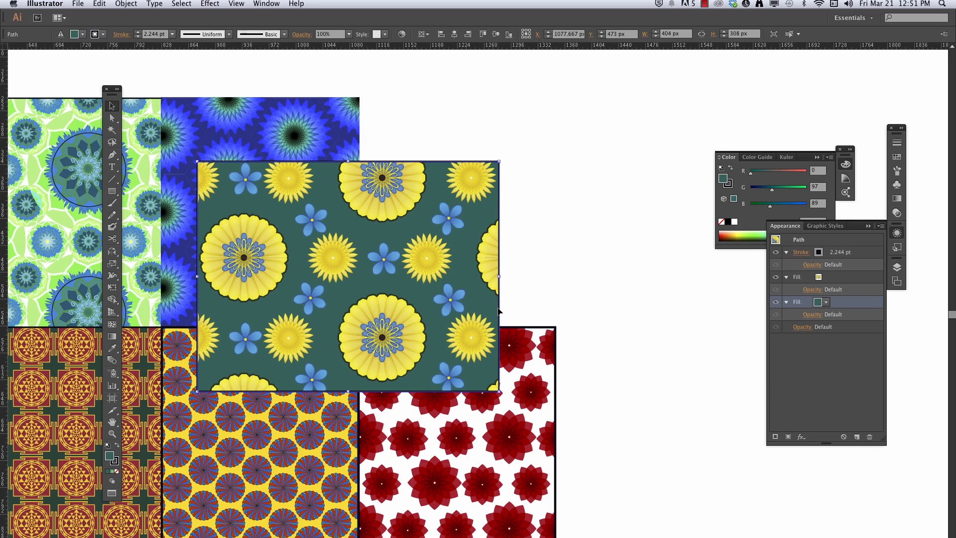
- Remove the teal-backed rectangle's stroke and move it up and right, clear of the other patterns
{"action": "left_click_drag", "start_coordinate": [368, 353], "coordinate": [546, 257]}
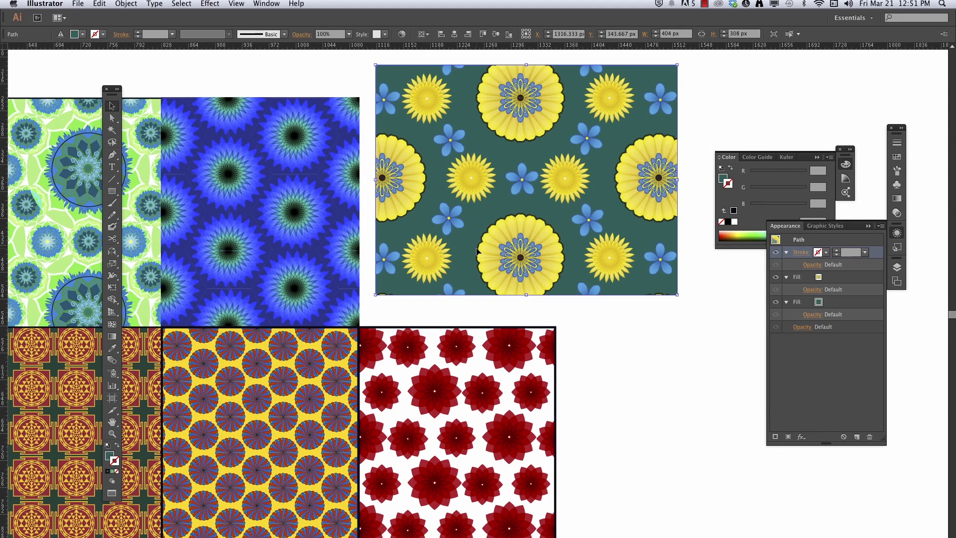
{"action": "left_click_drag", "start_coordinate": [290, 353], "coordinate": [521, 333]}
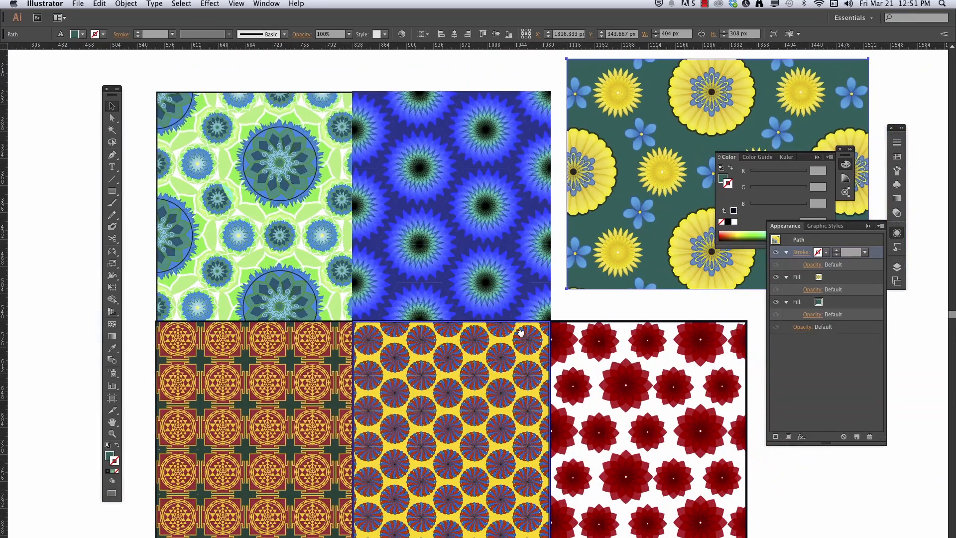
- Hide the Patterns layer and show only the MakePattern layer
{"action": "left_click", "coordinate": [897, 269]}
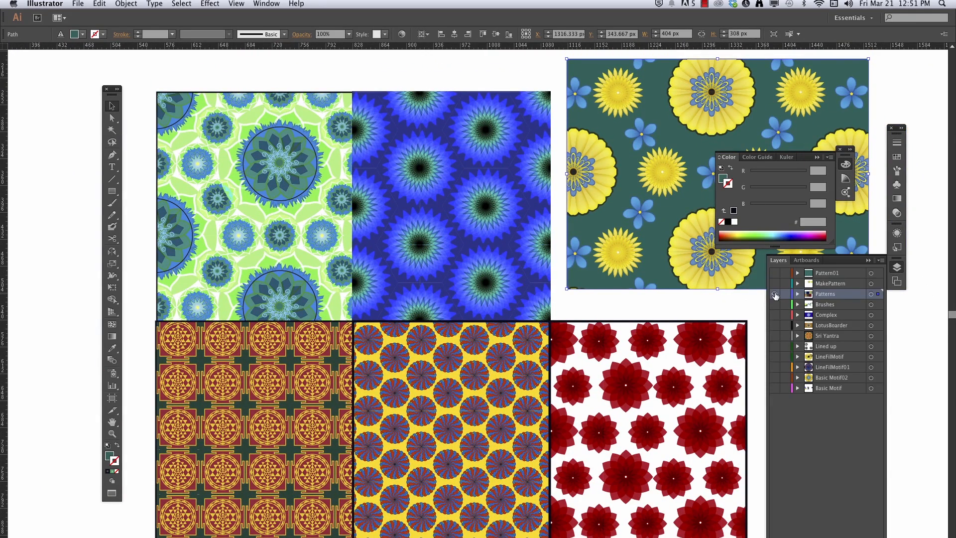
{"action": "left_click", "coordinate": [774, 285], "text": "alt"}
{"action": "left_click", "coordinate": [774, 283]}
{"action": "left_click_drag", "start_coordinate": [563, 271], "coordinate": [456, 270]}
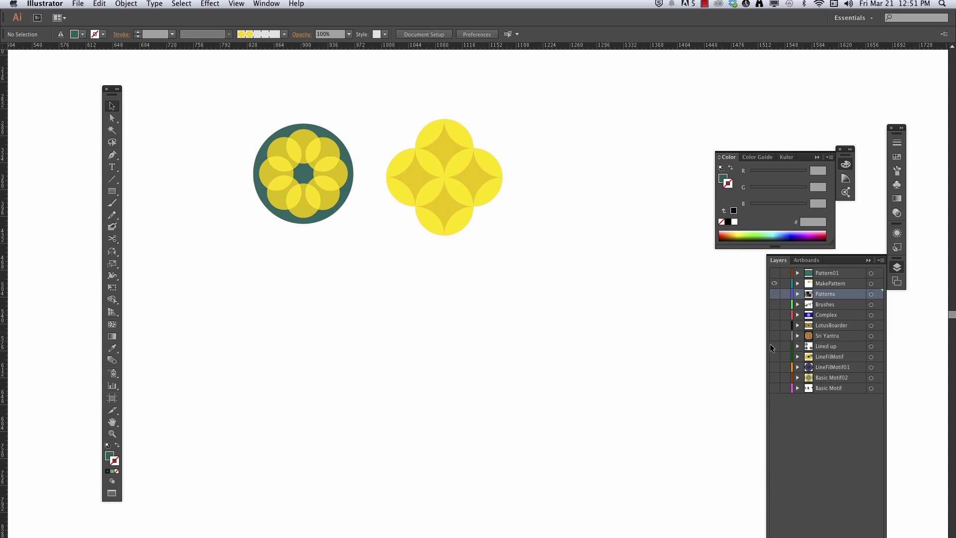
- Check the blending mode and opacity of the lowest circle inside the four-circle flower group
{"action": "left_click", "coordinate": [500, 186]}
{"action": "double_click", "coordinate": [458, 197]}
{"action": "left_click", "coordinate": [448, 202]}
{"action": "left_click", "coordinate": [285, 36]}
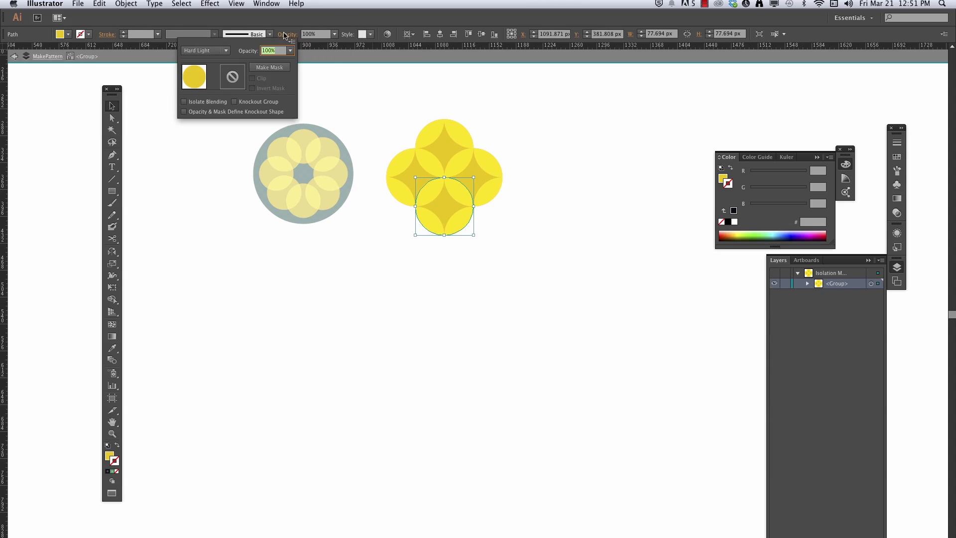
{"action": "left_click", "coordinate": [543, 175]}
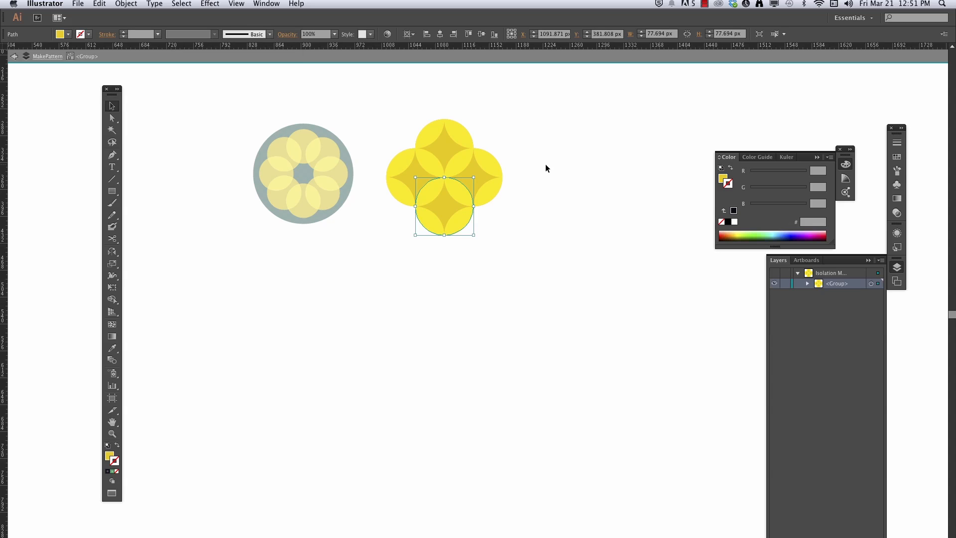
{"action": "double_click", "coordinate": [546, 165]}
- Flatten the transparency of the yellow four-circle flower group with the Medium Resolution preset
{"action": "left_click_drag", "start_coordinate": [544, 113], "coordinate": [396, 263]}
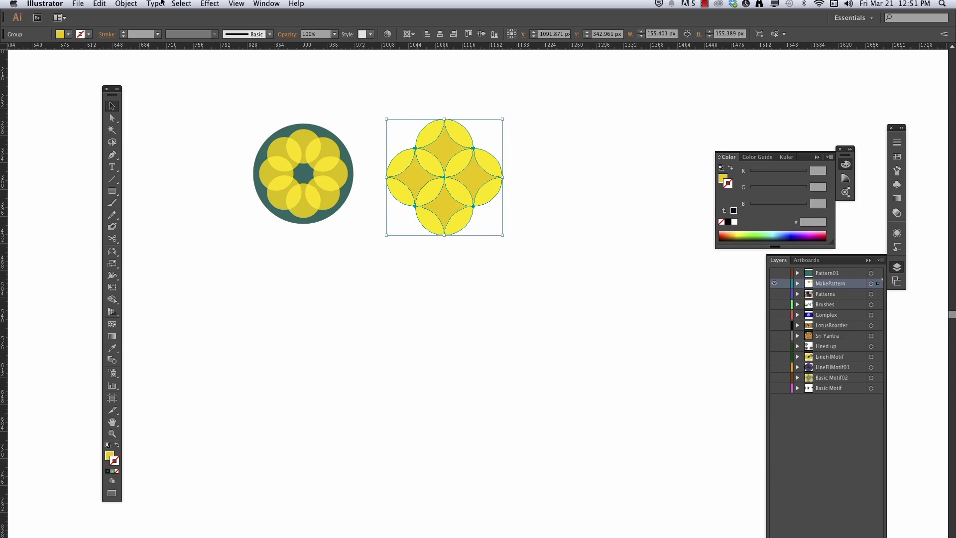
{"action": "left_click", "coordinate": [127, 4]}
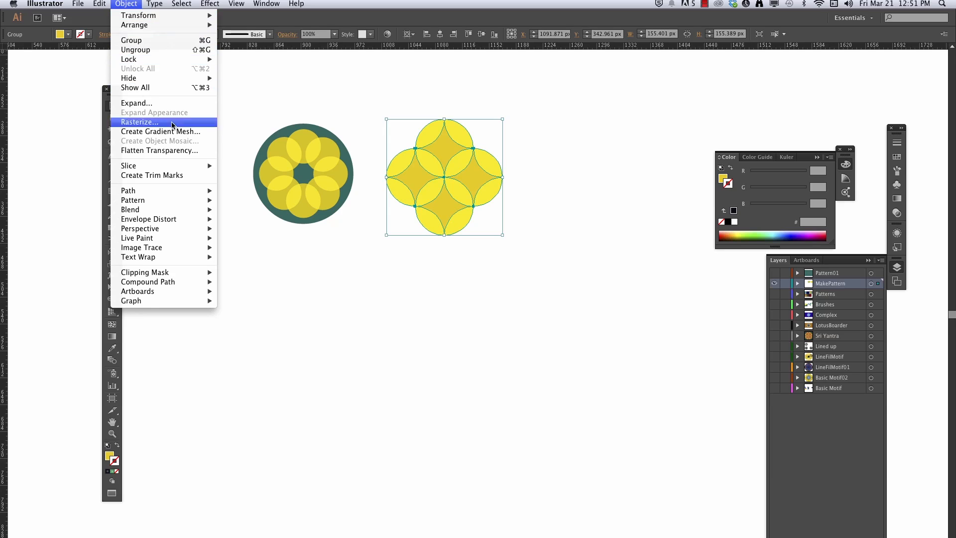
{"action": "left_click", "coordinate": [181, 150]}
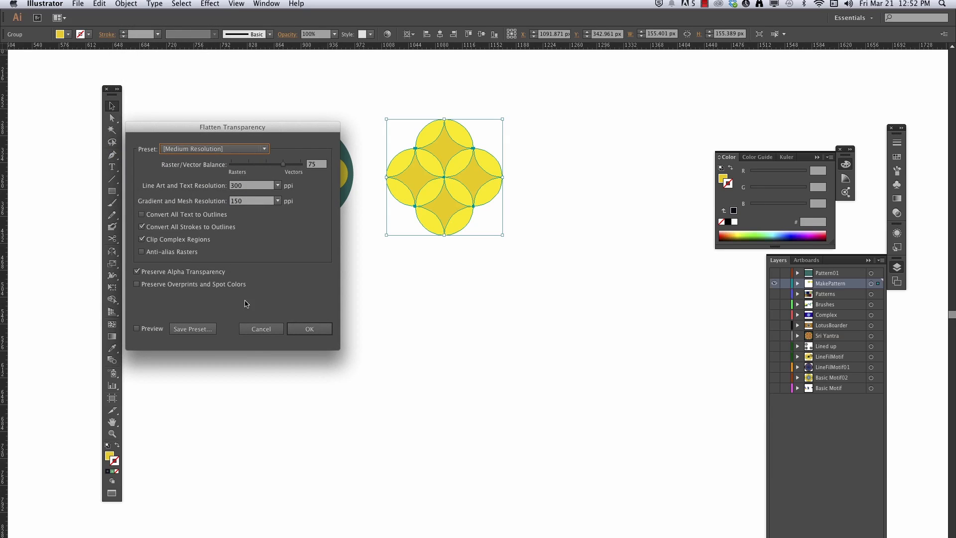
{"action": "left_click", "coordinate": [310, 328]}
{"action": "left_click", "coordinate": [548, 279]}
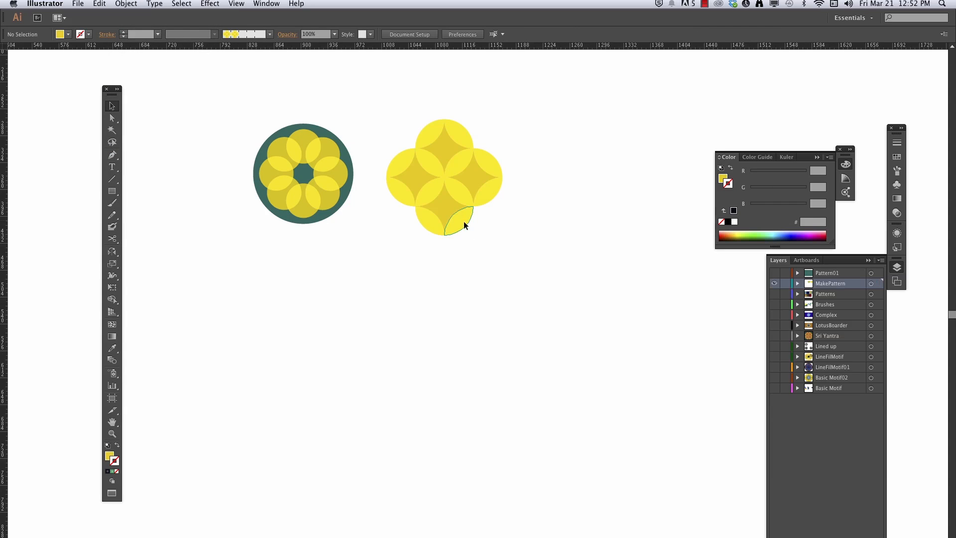
- Save the flattened four-circle flower as a new pattern swatch
{"action": "left_click", "coordinate": [897, 156]}
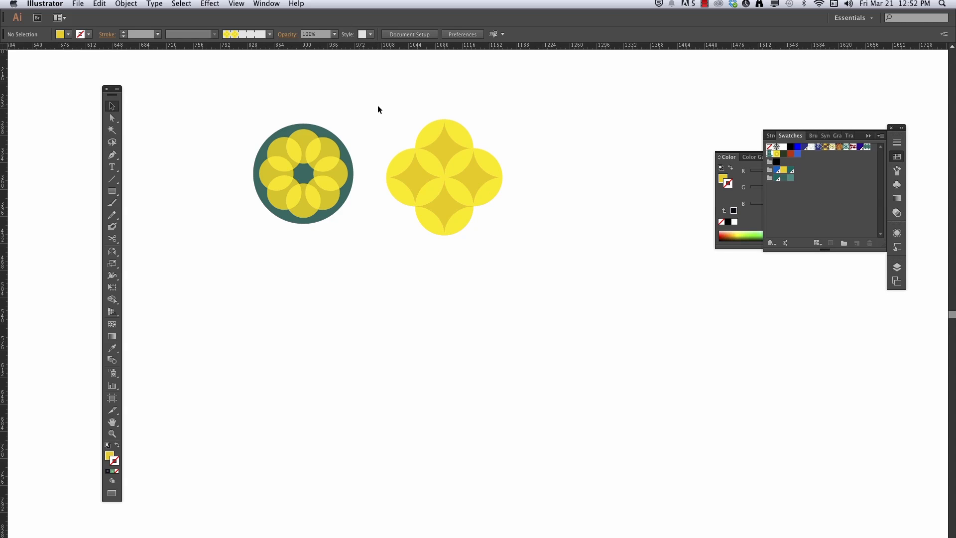
{"action": "left_click_drag", "start_coordinate": [379, 107], "coordinate": [525, 240]}
{"action": "left_click_drag", "start_coordinate": [444, 210], "coordinate": [833, 210]}
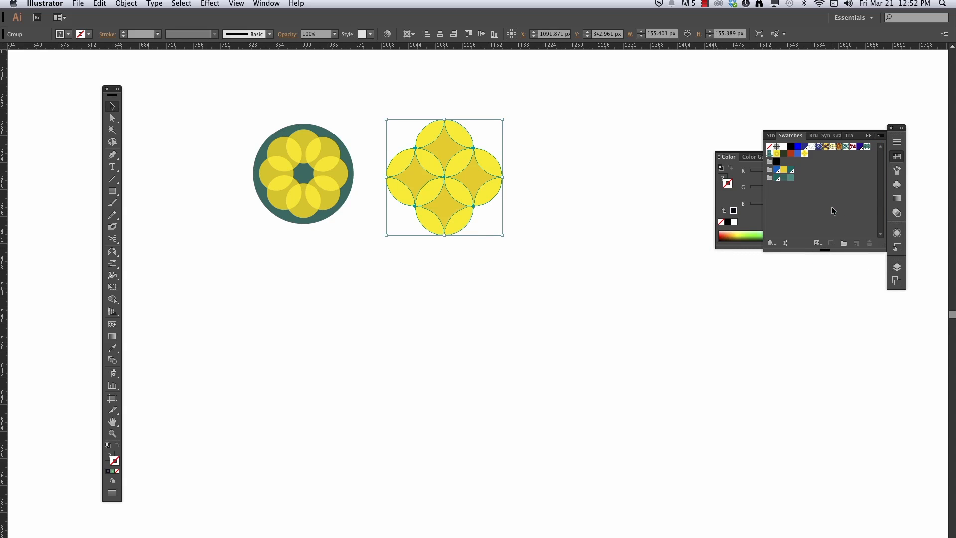
{"action": "left_click", "coordinate": [444, 340]}
- Draw a rectangle about 630 × 347 px below the flowers and fill it with the new four-circle pattern swatch
{"action": "left_click", "coordinate": [112, 191]}
{"action": "left_click_drag", "start_coordinate": [413, 294], "coordinate": [883, 537]}
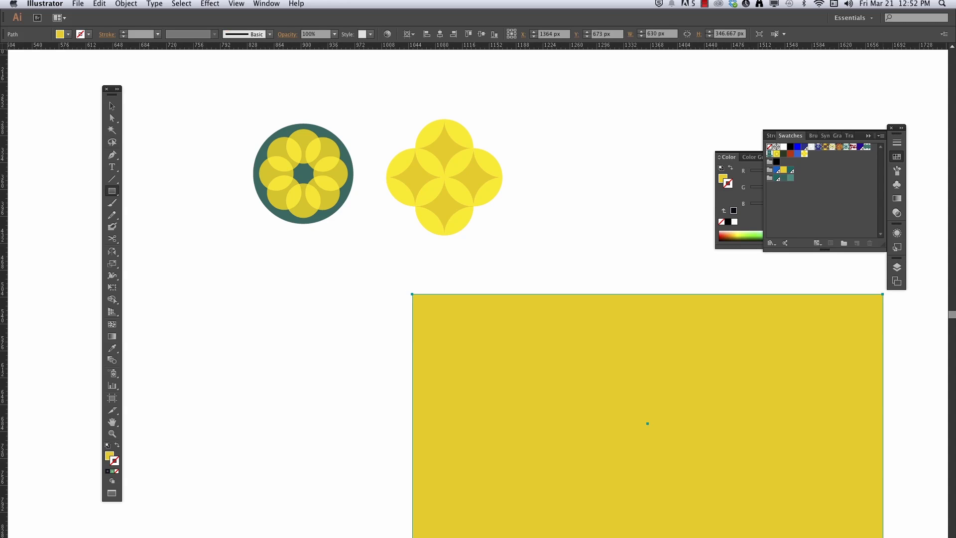
{"action": "left_click", "coordinate": [108, 455]}
{"action": "left_click", "coordinate": [868, 185]}
{"action": "left_click", "coordinate": [805, 154]}
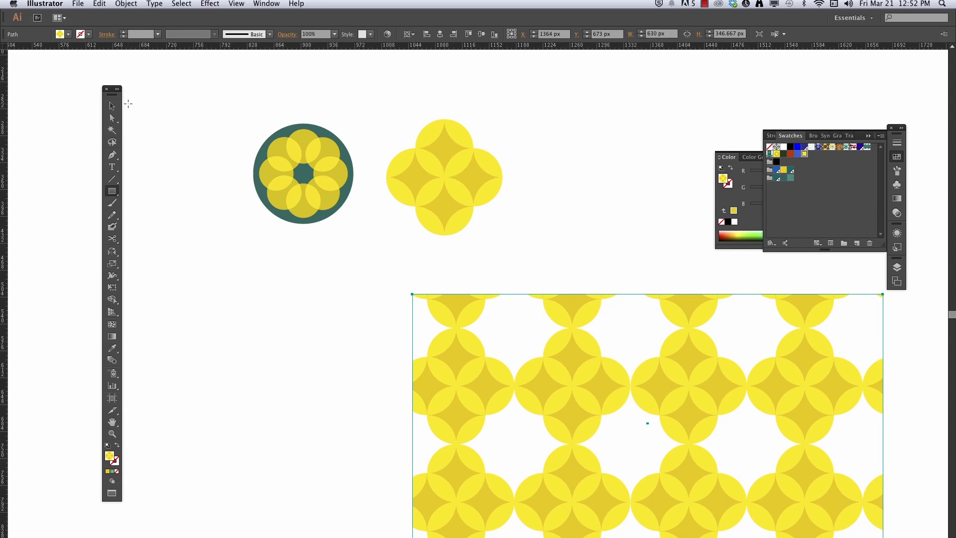
{"action": "left_click", "coordinate": [112, 105]}
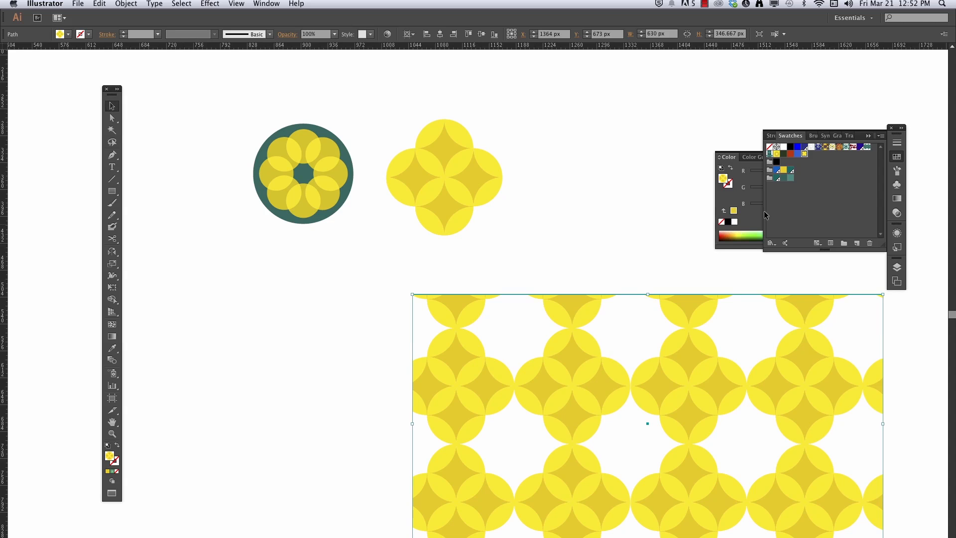
- Open the four-circle pattern swatch for editing and move its options beside the central tile
{"action": "double_click", "coordinate": [805, 154]}
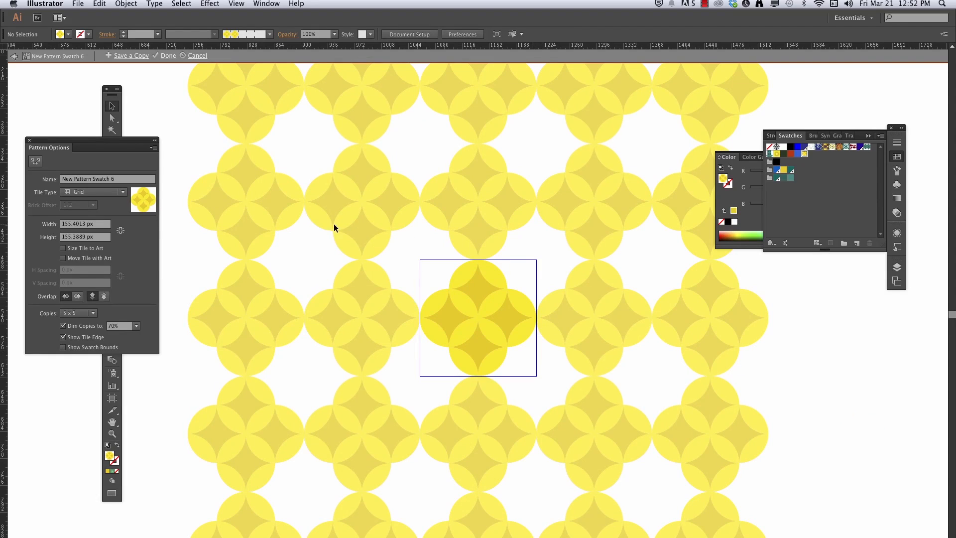
{"action": "left_click_drag", "start_coordinate": [98, 143], "coordinate": [684, 272]}
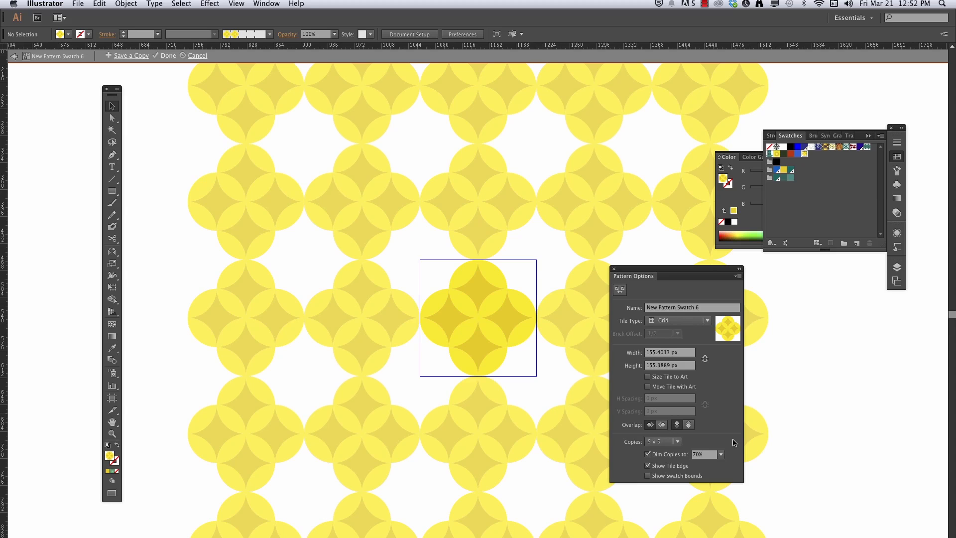
- Try sizing the tile to the art while stretching the central flower to about 135 × 184 px
{"action": "left_click", "coordinate": [648, 376]}
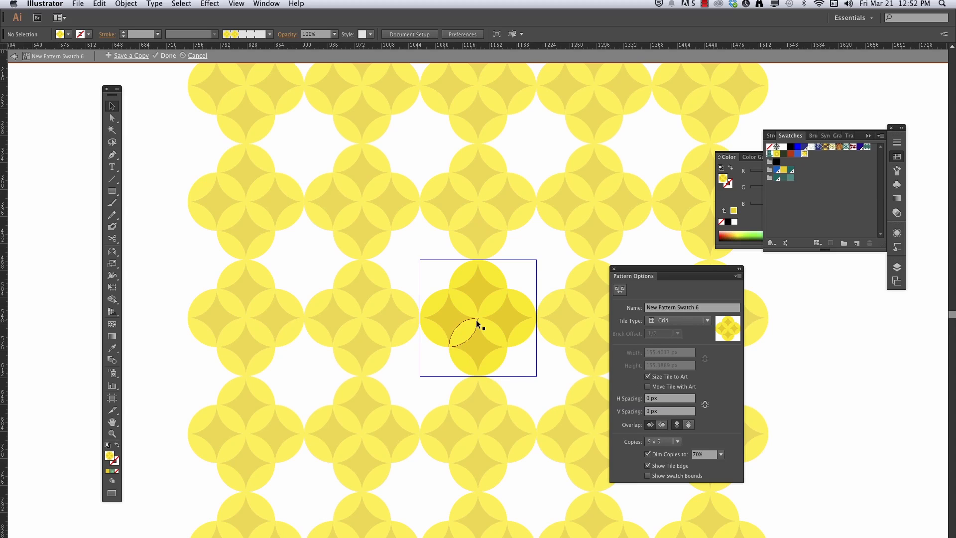
{"action": "left_click", "coordinate": [487, 333]}
{"action": "left_click_drag", "start_coordinate": [409, 256], "coordinate": [522, 312]}
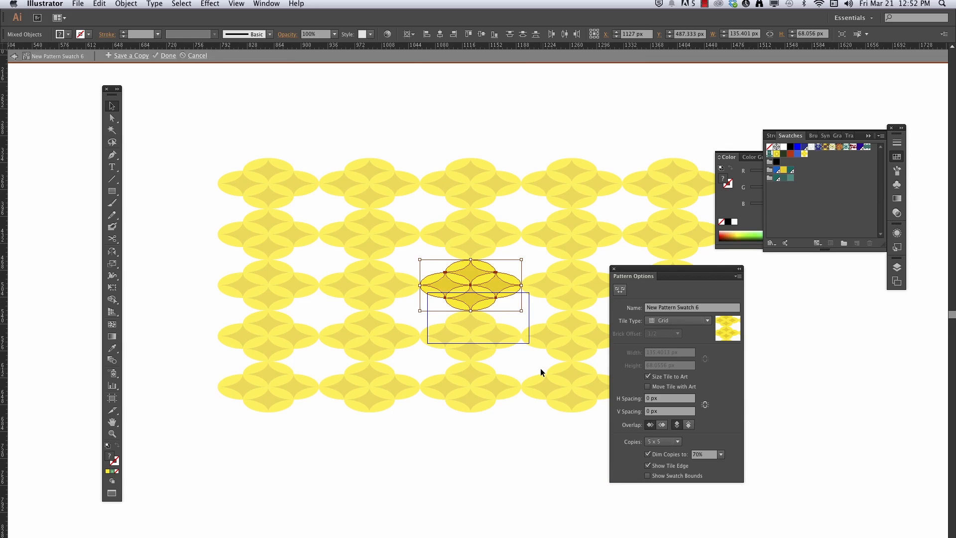
{"action": "left_click_drag", "start_coordinate": [472, 310], "coordinate": [481, 399]}
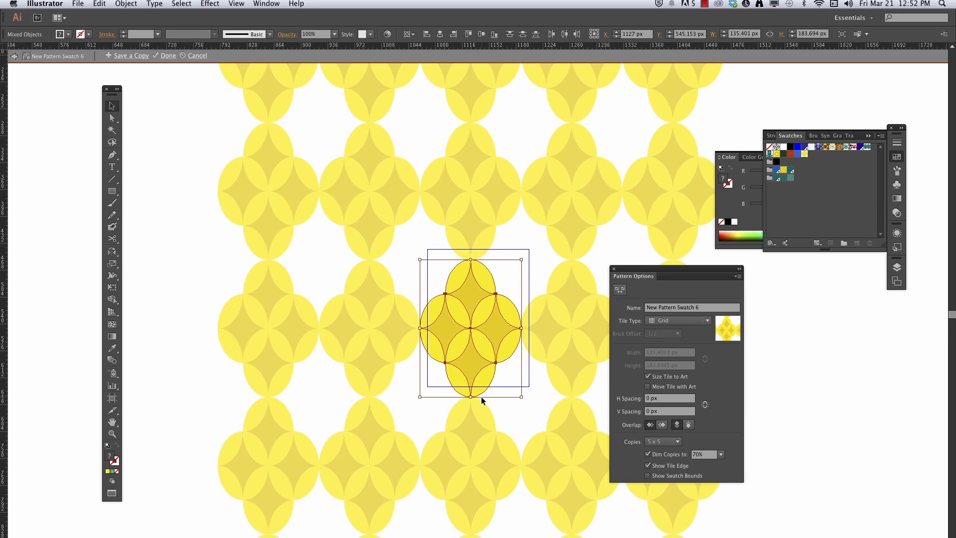
- Try letting the tile move with the art by moving the stretched flower to a new position
{"action": "left_click", "coordinate": [647, 387]}
{"action": "left_click_drag", "start_coordinate": [462, 335], "coordinate": [438, 316]}
- Undo the flower's moves and resizes, and turn off Move Tile with Art and Size Tile to Art
{"action": "key", "text": "super+z"}
{"action": "key", "text": "super+z"}
{"action": "key", "text": "super+z"}
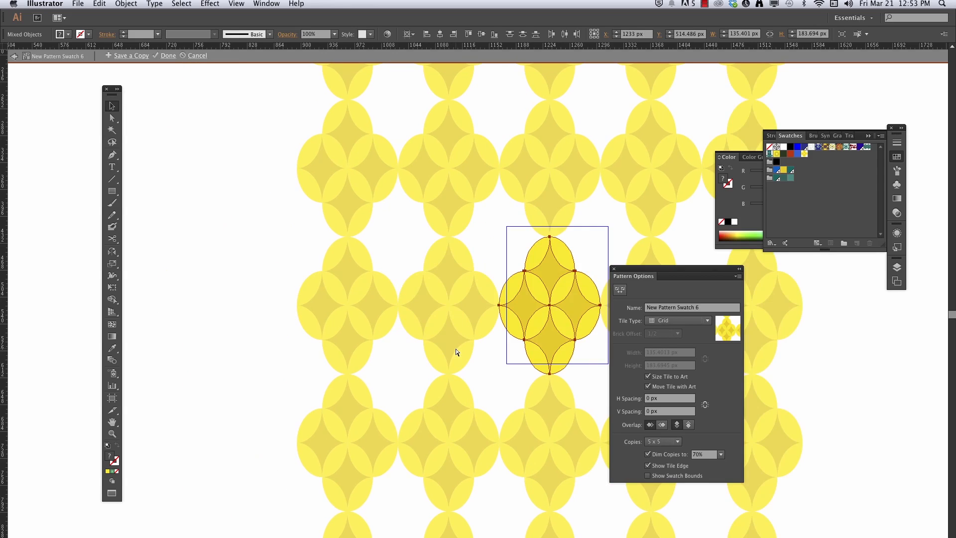
{"action": "key", "text": "super+z"}
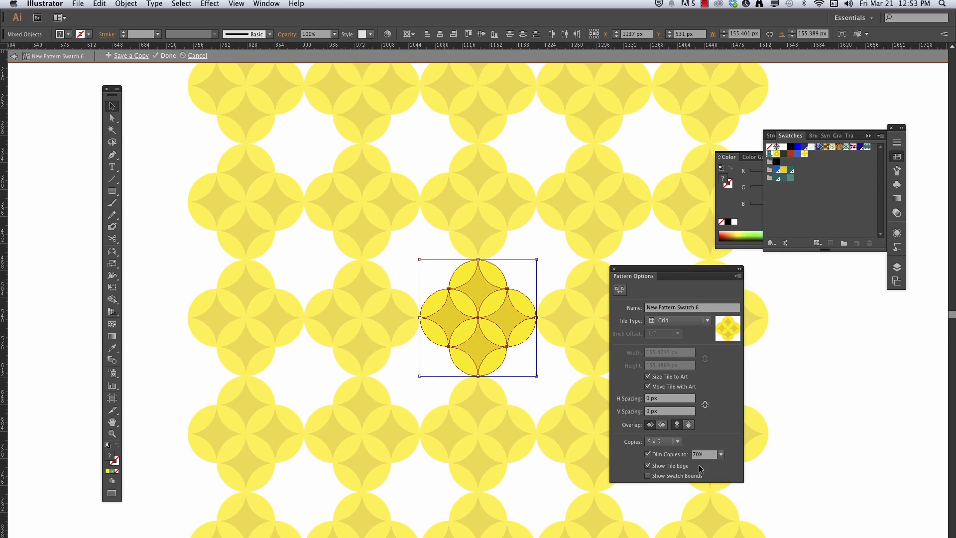
{"action": "left_click", "coordinate": [648, 387]}
{"action": "left_click", "coordinate": [648, 377]}
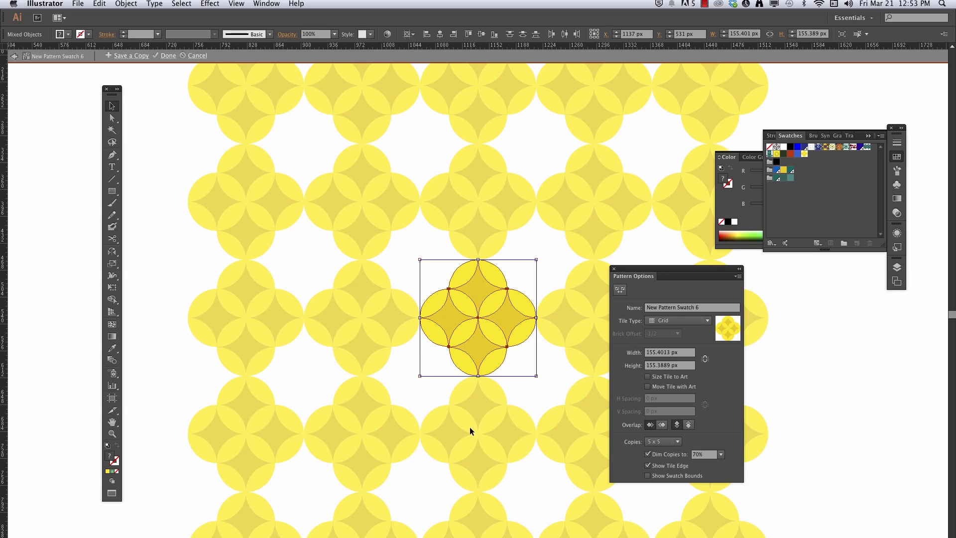
- Scale the four-circle flower down to about 50 px wide in the tile's upper-left corner and exit pattern editing
{"action": "left_click_drag", "start_coordinate": [394, 256], "coordinate": [473, 309]}
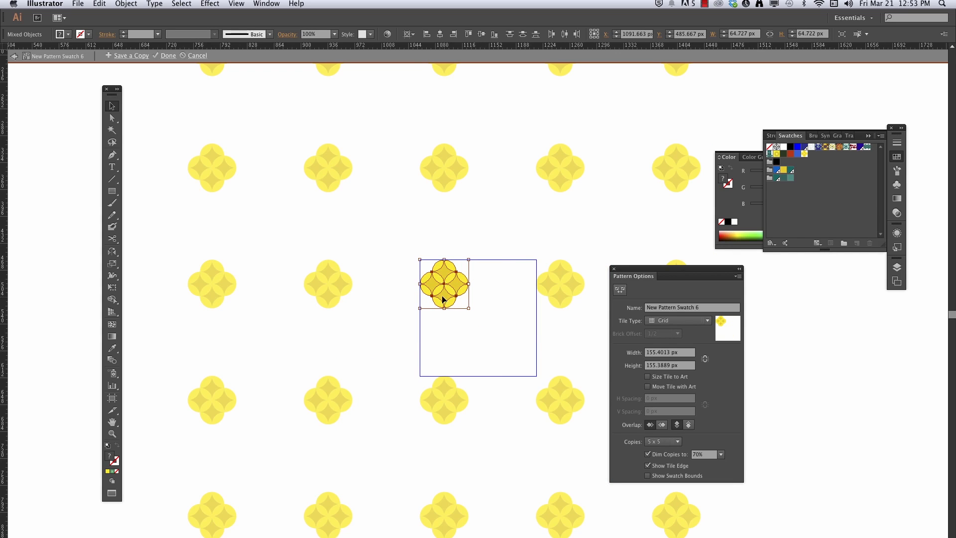
{"action": "left_click_drag", "start_coordinate": [469, 309], "coordinate": [458, 297]}
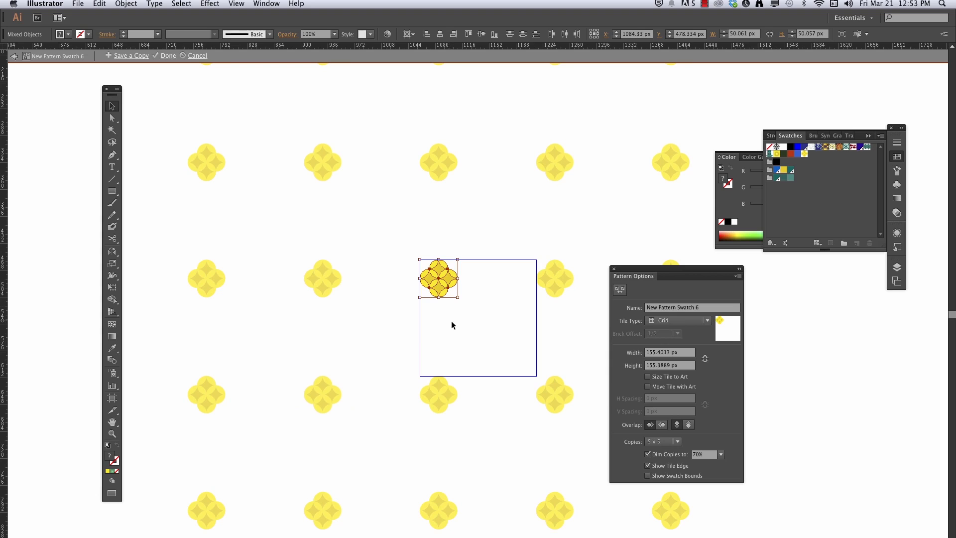
{"action": "left_click", "coordinate": [478, 327]}
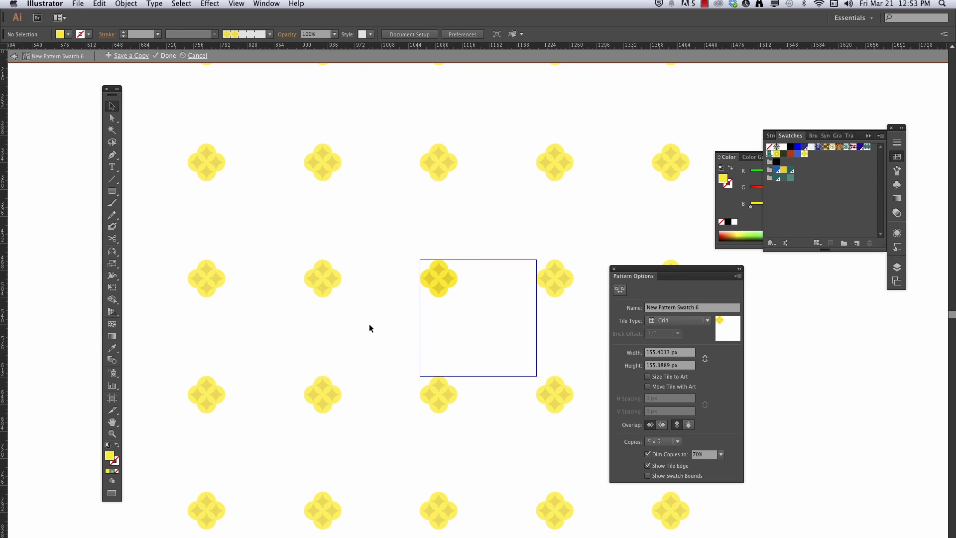
{"action": "key", "text": "Escape"}
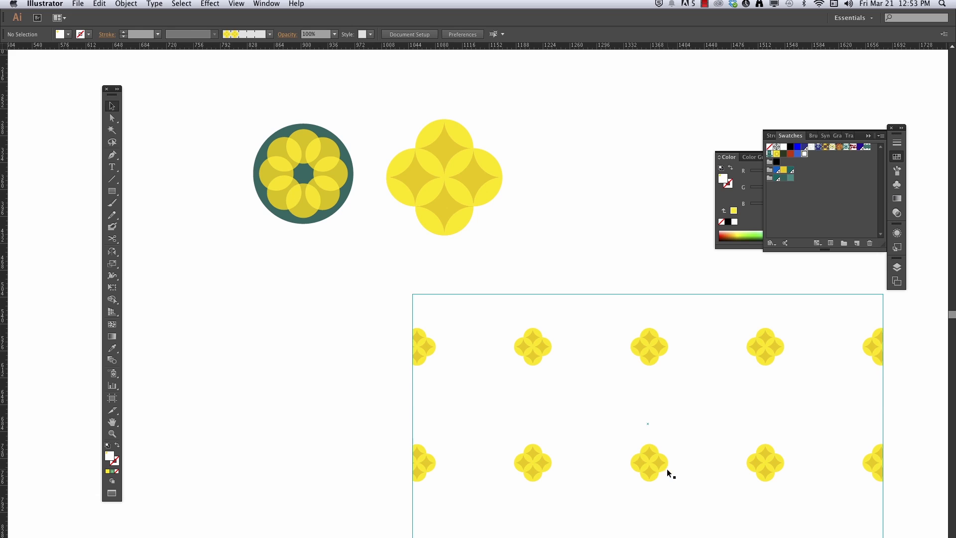
- Copy the teal-ringed flower group, reopen the four-circle pattern swatch for editing and paste the group into it
{"action": "left_click_drag", "start_coordinate": [219, 108], "coordinate": [354, 214]}
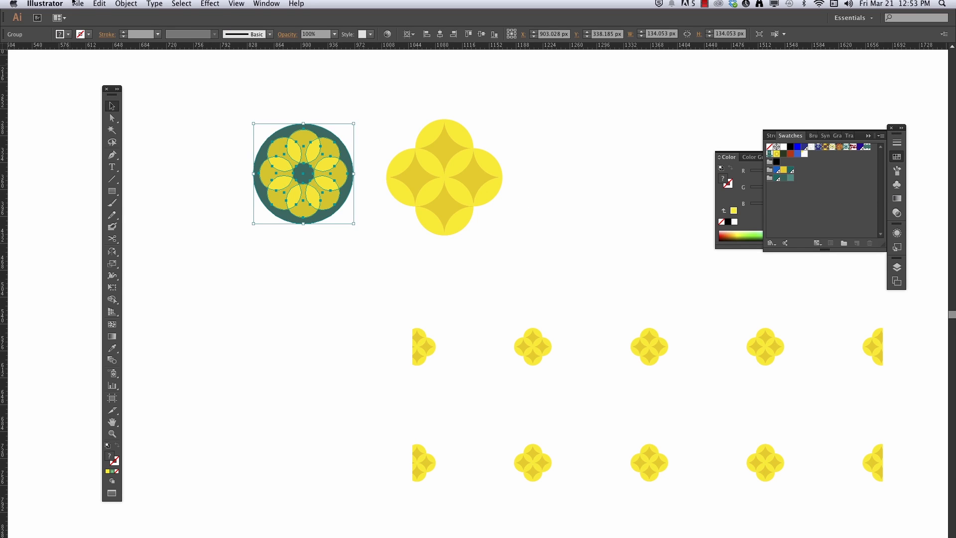
{"action": "left_click", "coordinate": [101, 4]}
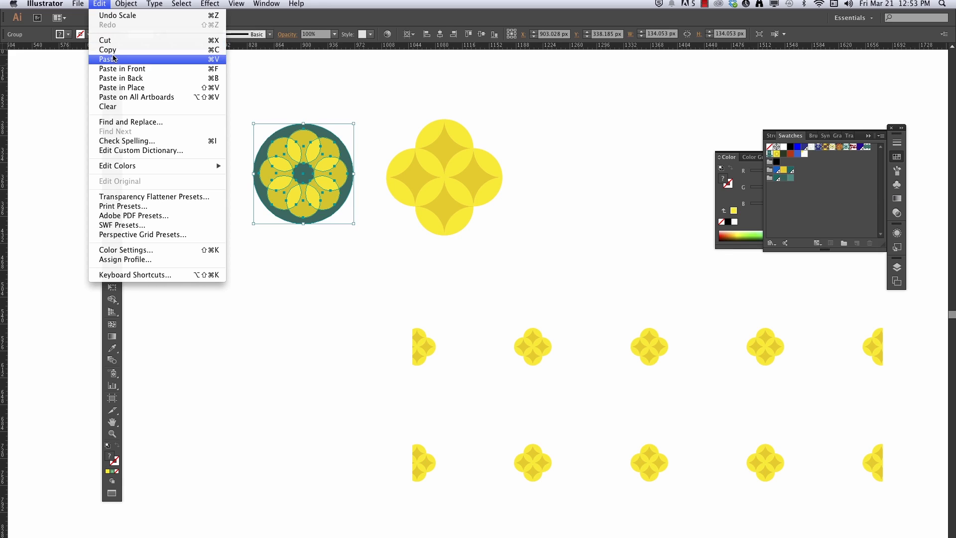
{"action": "left_click", "coordinate": [110, 49]}
{"action": "left_click", "coordinate": [271, 261]}
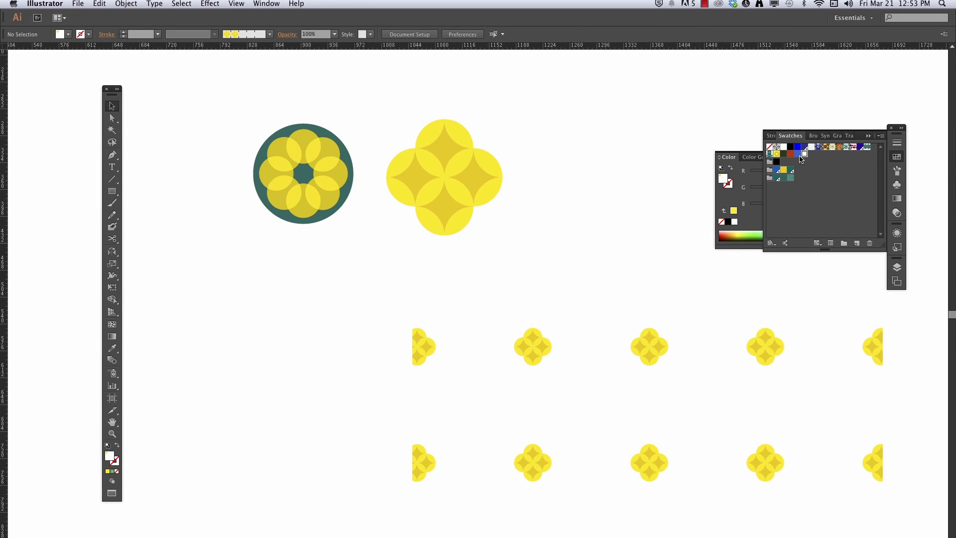
{"action": "double_click", "coordinate": [804, 156]}
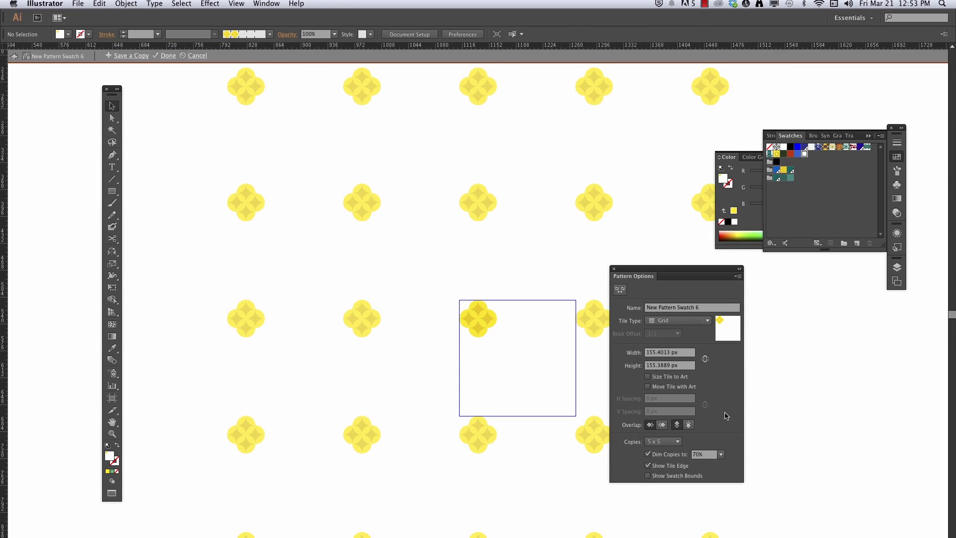
{"action": "left_click_drag", "start_coordinate": [687, 272], "coordinate": [314, 206]}
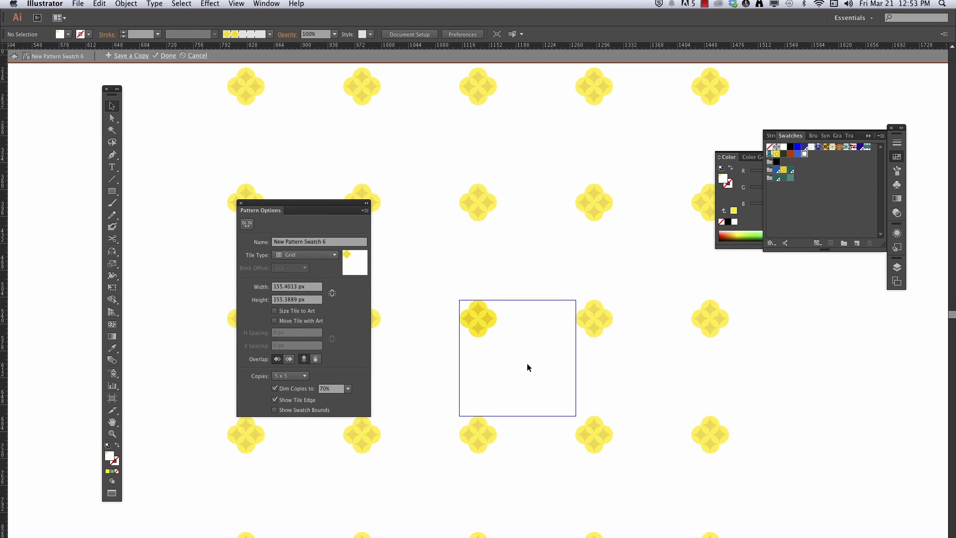
{"action": "key", "text": "super+v"}
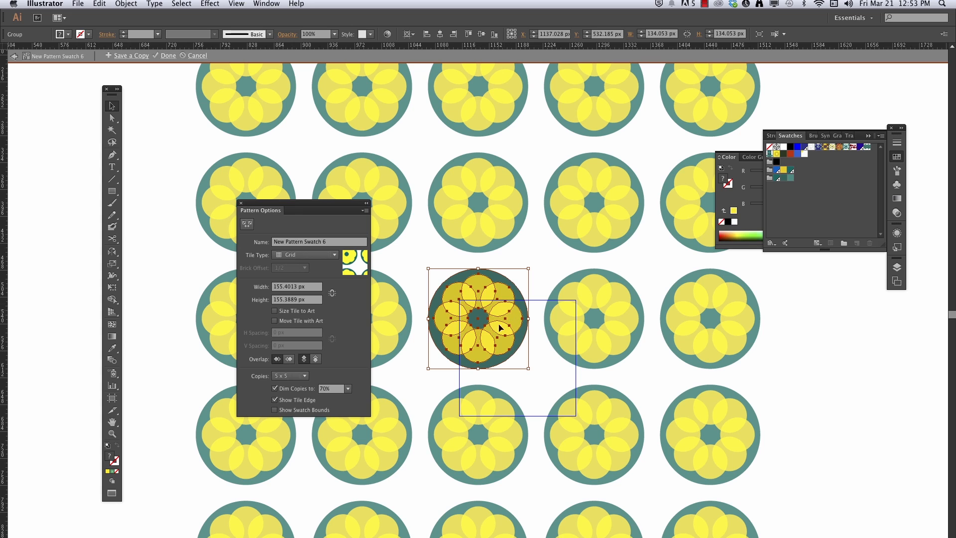
- Move the pasted ringed flower to the tile's lower-right corner and scale it to about 128 px wide
{"action": "left_click_drag", "start_coordinate": [505, 347], "coordinate": [569, 417]}
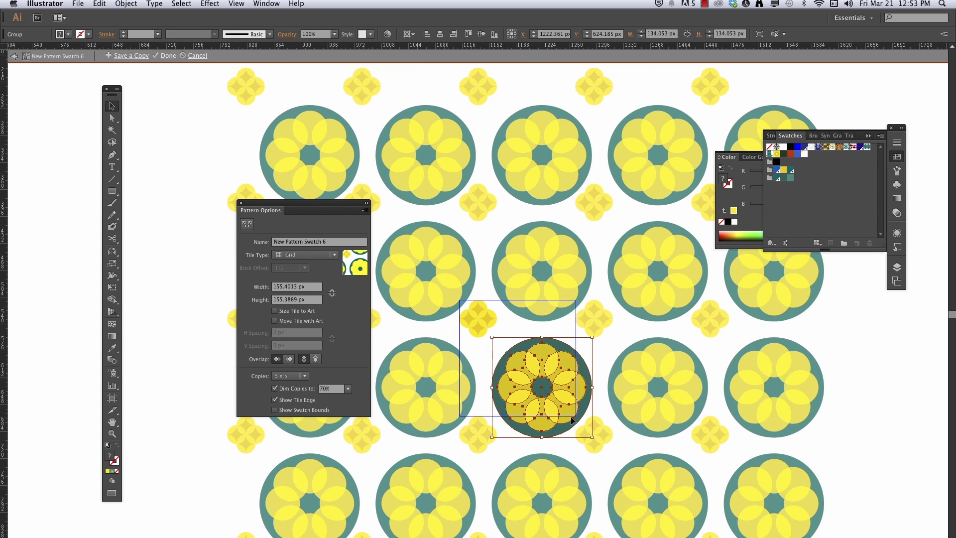
{"action": "left_click_drag", "start_coordinate": [592, 436], "coordinate": [551, 402]}
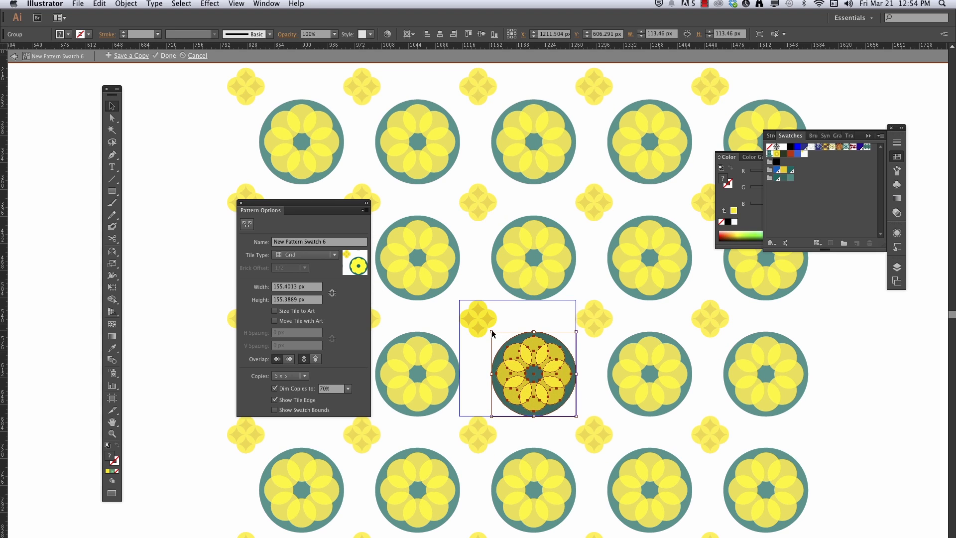
{"action": "left_click_drag", "start_coordinate": [491, 332], "coordinate": [480, 321]}
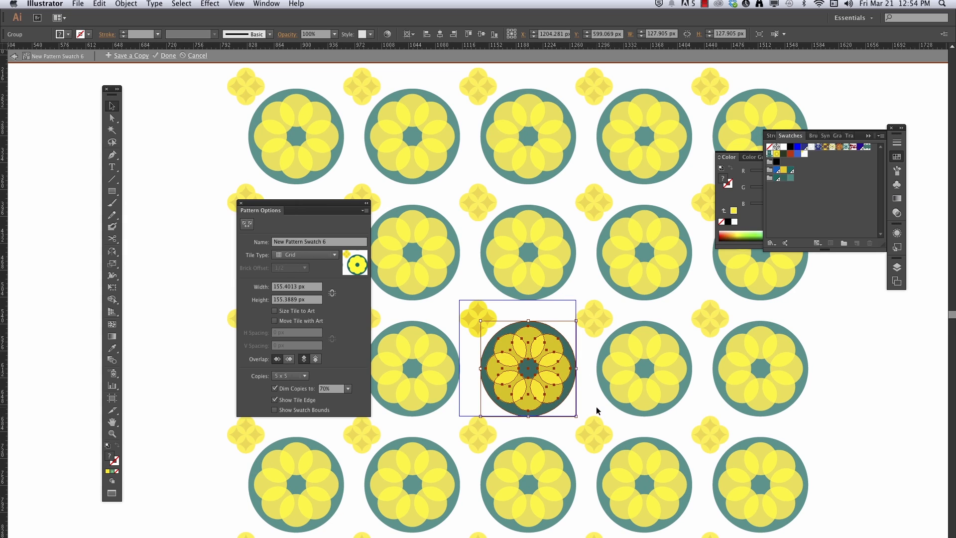
{"action": "left_click", "coordinate": [596, 407]}
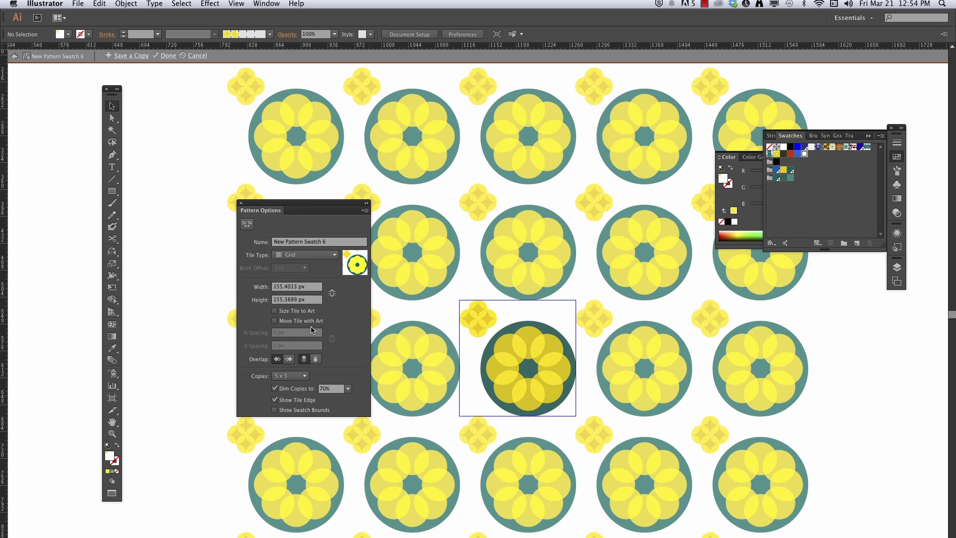
- Try the Hex by Column tile type and settle on Hex by Row
{"action": "left_click", "coordinate": [308, 256]}
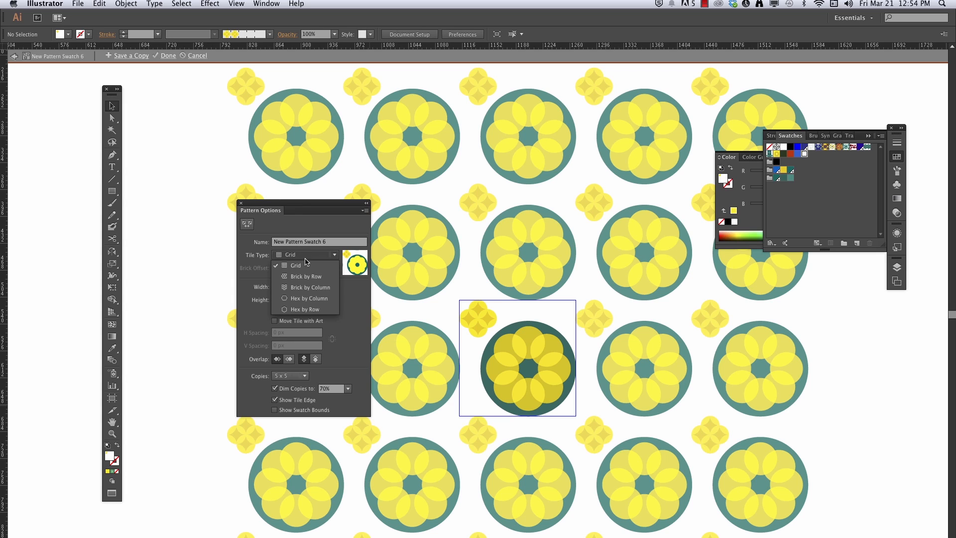
{"action": "left_click", "coordinate": [310, 298]}
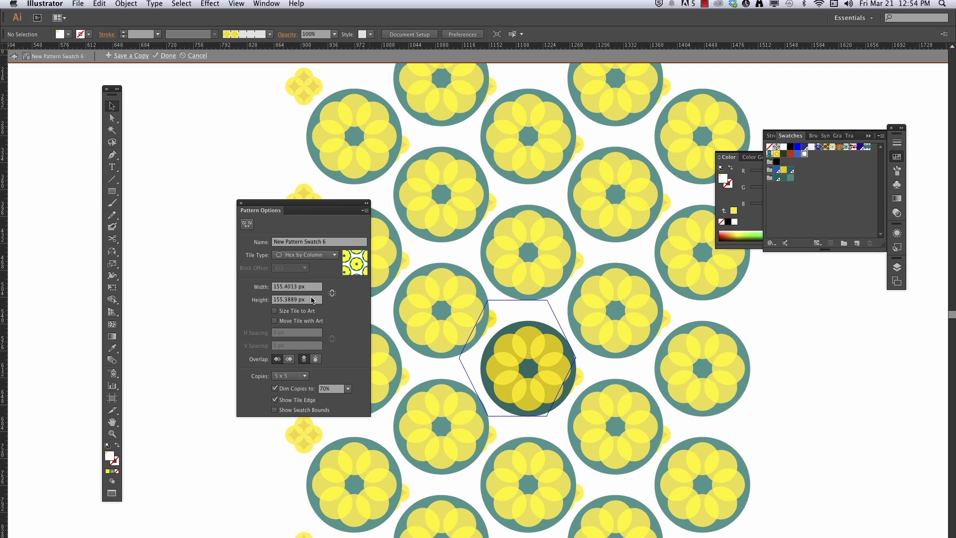
{"action": "left_click", "coordinate": [298, 256]}
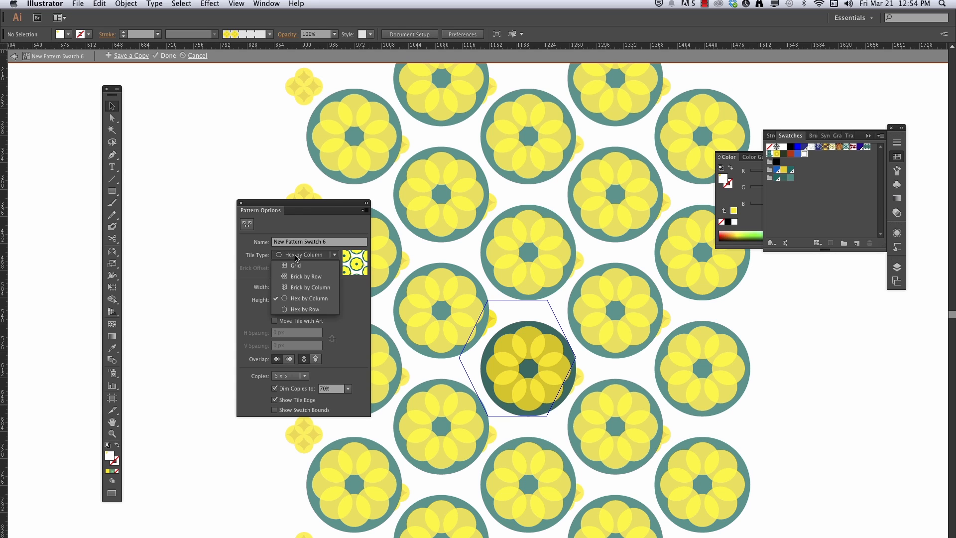
{"action": "left_click", "coordinate": [303, 310]}
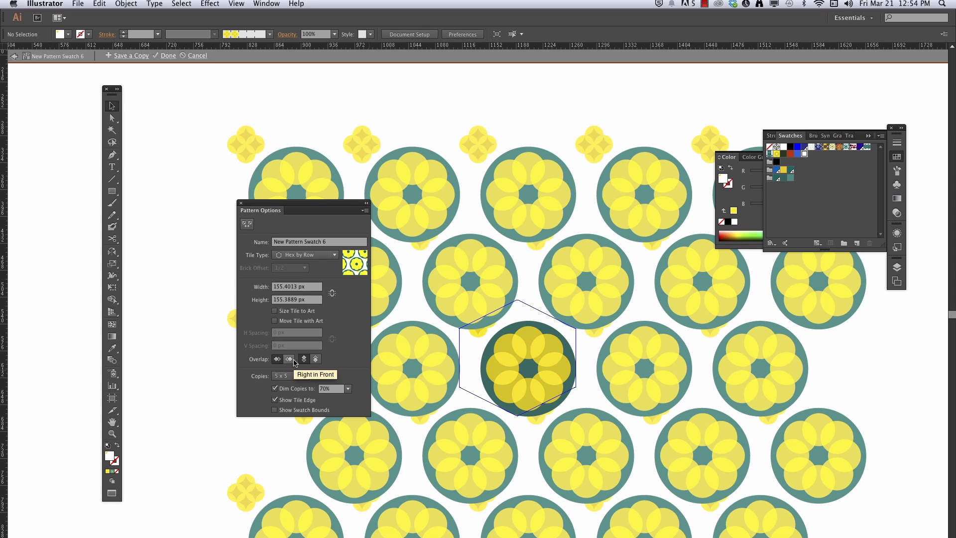
- Fit the ringed flower inside the hexagonal tile, and rotate and shift the small flower across its upper-left edge
{"action": "left_click", "coordinate": [503, 389]}
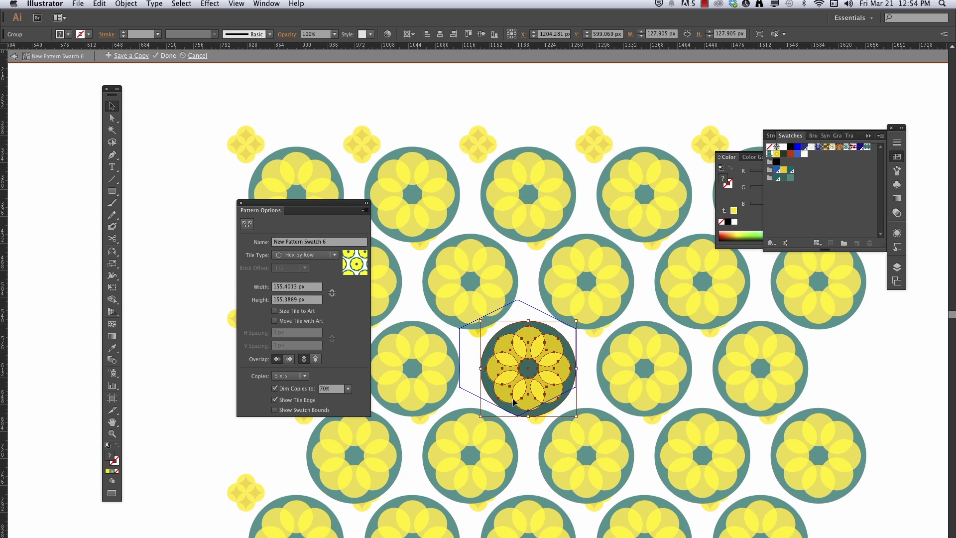
{"action": "left_click_drag", "start_coordinate": [527, 406], "coordinate": [516, 393]}
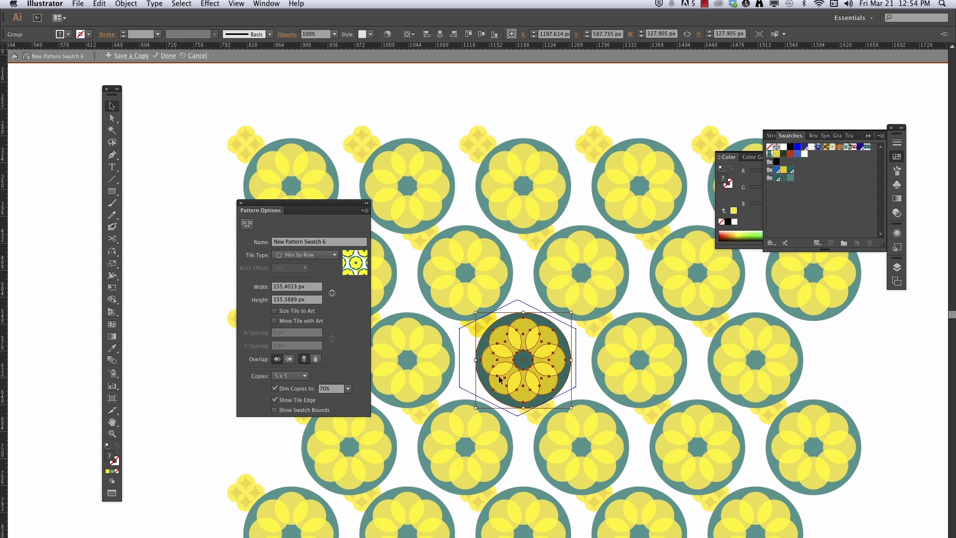
{"action": "left_click", "coordinate": [477, 323]}
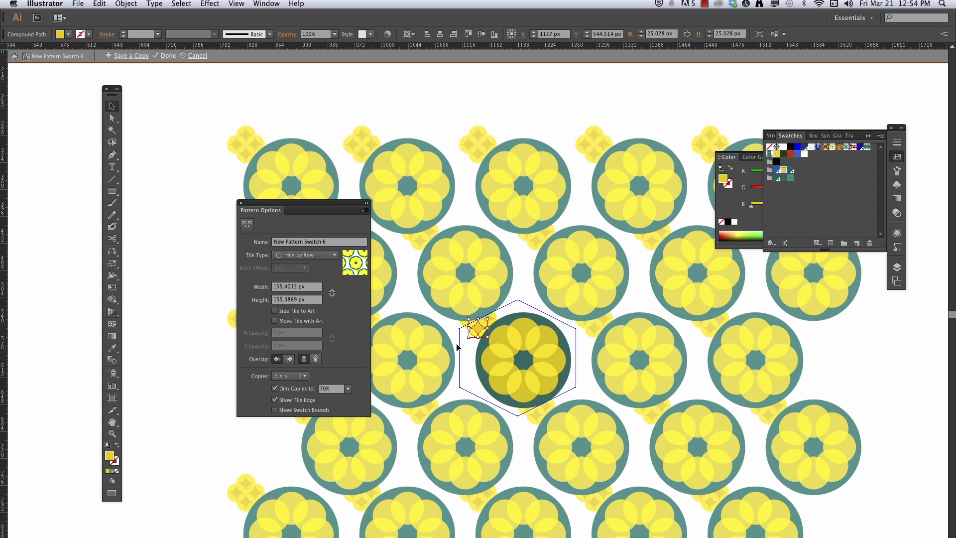
{"action": "left_click", "coordinate": [464, 345]}
{"action": "mouse_move", "coordinate": [475, 328]}
{"action": "left_mouse_down"}
{"action": "mouse_move", "coordinate": [462, 341]}
{"action": "mouse_move", "coordinate": [486, 342]}
{"action": "left_mouse_up"}
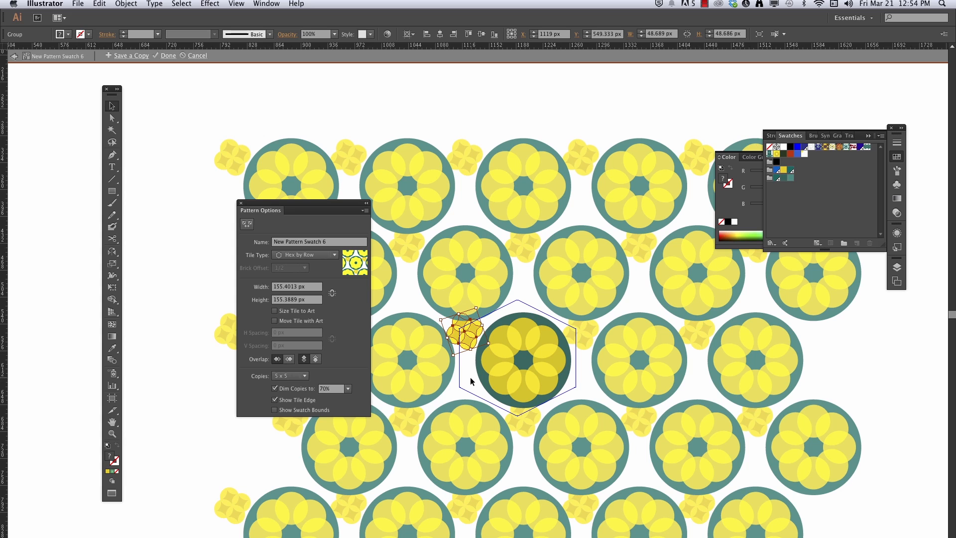
{"action": "left_click", "coordinate": [519, 387]}
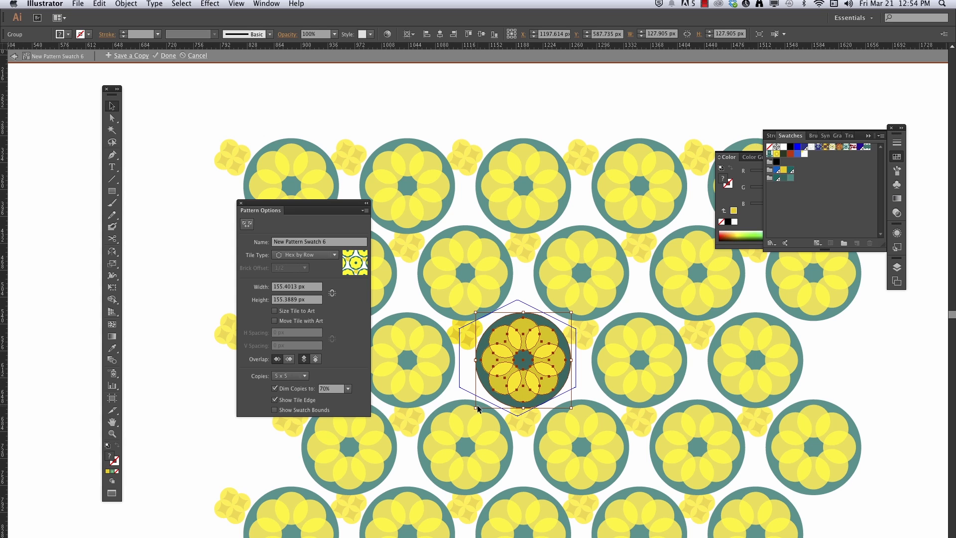
{"action": "left_click_drag", "start_coordinate": [475, 408], "coordinate": [488, 398]}
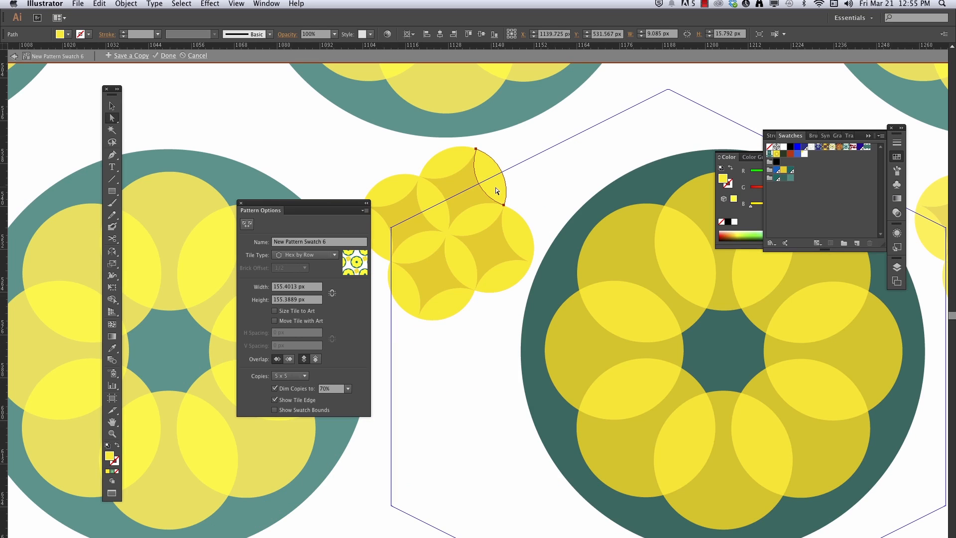
- Delete the pieces of the small flower's uppermost circle, leaving a three-circle cluster
{"action": "key", "text": "Delete"}
{"action": "left_click", "coordinate": [462, 179]}
{"action": "key", "text": "Delete"}
{"action": "left_click", "coordinate": [451, 157]}
{"action": "key", "text": "Delete"}
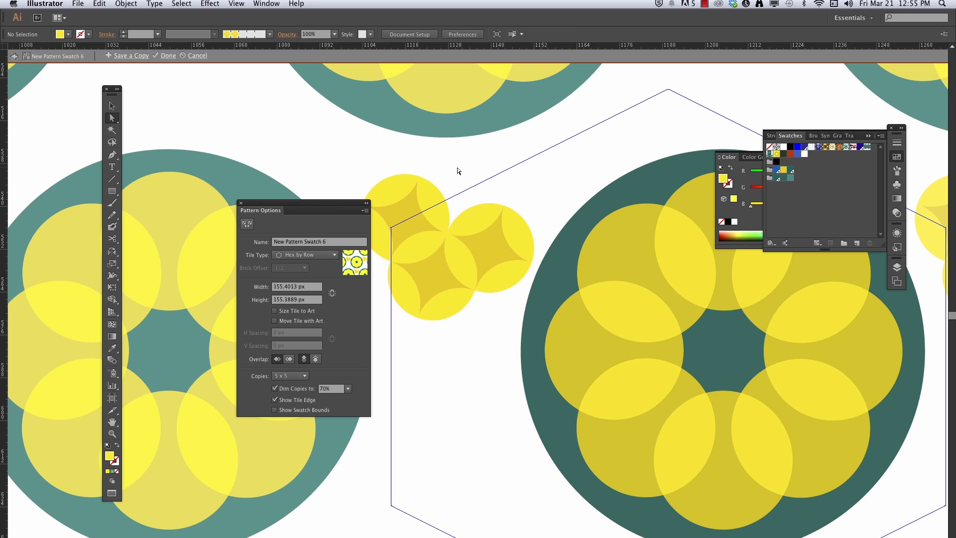
- Rotate the three-circle cluster so two circles sit above one, and nudge it upward across the tile edge
{"action": "left_click_drag", "start_coordinate": [333, 202], "coordinate": [234, 201]}
{"action": "left_click_drag", "start_coordinate": [358, 172], "coordinate": [484, 339]}
{"action": "left_click_drag", "start_coordinate": [550, 218], "coordinate": [525, 180]}
{"action": "left_click_drag", "start_coordinate": [441, 289], "coordinate": [445, 263]}
{"action": "left_click", "coordinate": [459, 403]}
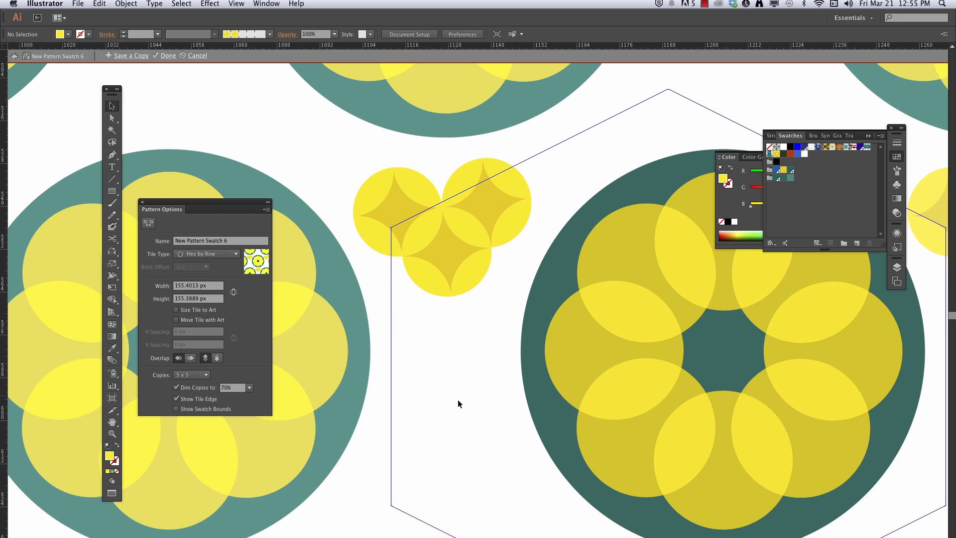
- Activate the Pen tool and set the fill colour to bright green
{"action": "left_click", "coordinate": [524, 367], "text": "alt+super"}
{"action": "left_click", "coordinate": [562, 368], "text": "alt+super"}
{"action": "left_click", "coordinate": [566, 367], "text": "alt+super"}
{"action": "left_click", "coordinate": [453, 311], "text": "alt+super"}
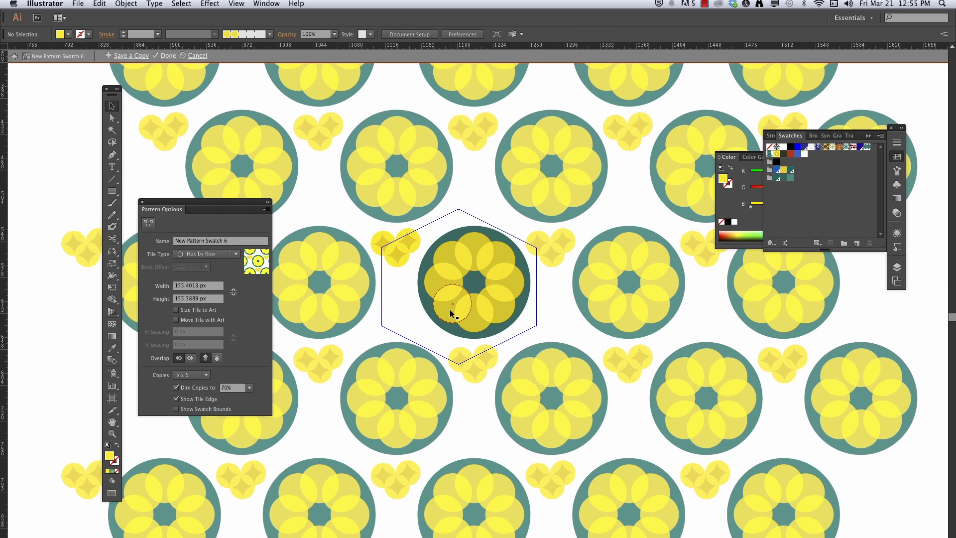
{"action": "scroll", "coordinate": [451, 313], "scroll_direction": "left", "scroll_amount": 5}
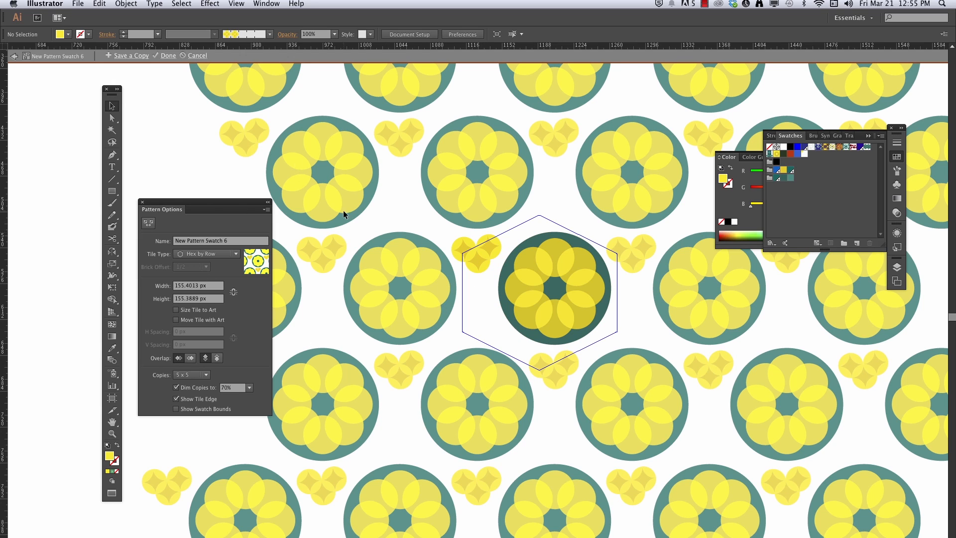
{"action": "left_click", "coordinate": [112, 180]}
{"action": "left_click", "coordinate": [112, 155]}
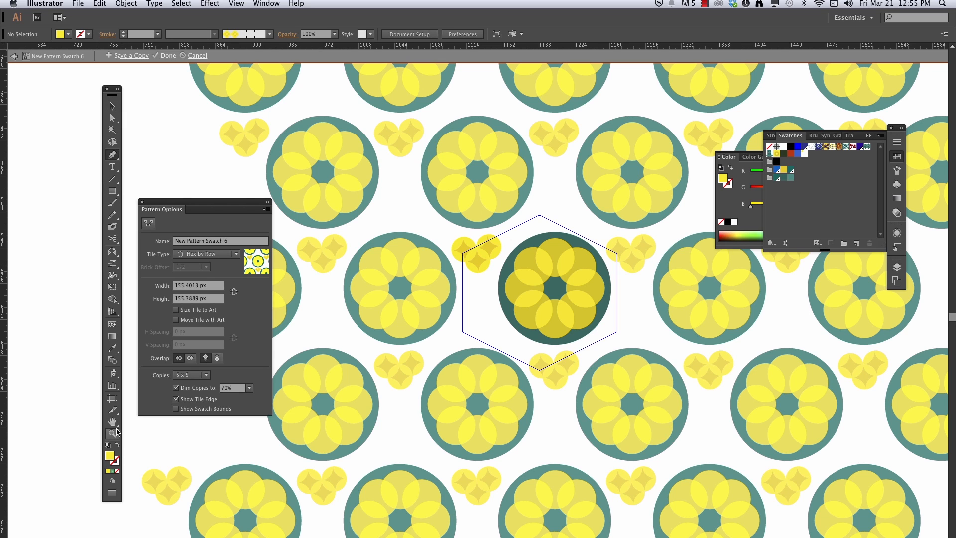
{"action": "double_click", "coordinate": [111, 459]}
{"action": "left_click", "coordinate": [512, 434]}
{"action": "key", "text": "Return"}
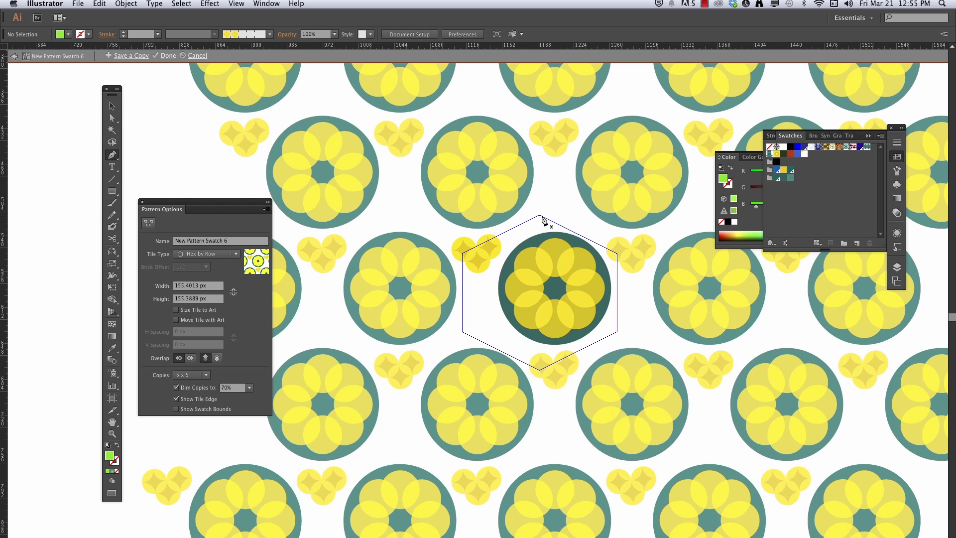
- Trace the hexagonal tile edge corner by corner as a closed green shape with the Pen tool
{"action": "left_click", "coordinate": [539, 214]}
{"action": "left_click", "coordinate": [462, 253]}
{"action": "left_click", "coordinate": [462, 333]}
{"action": "left_click", "coordinate": [538, 370]}
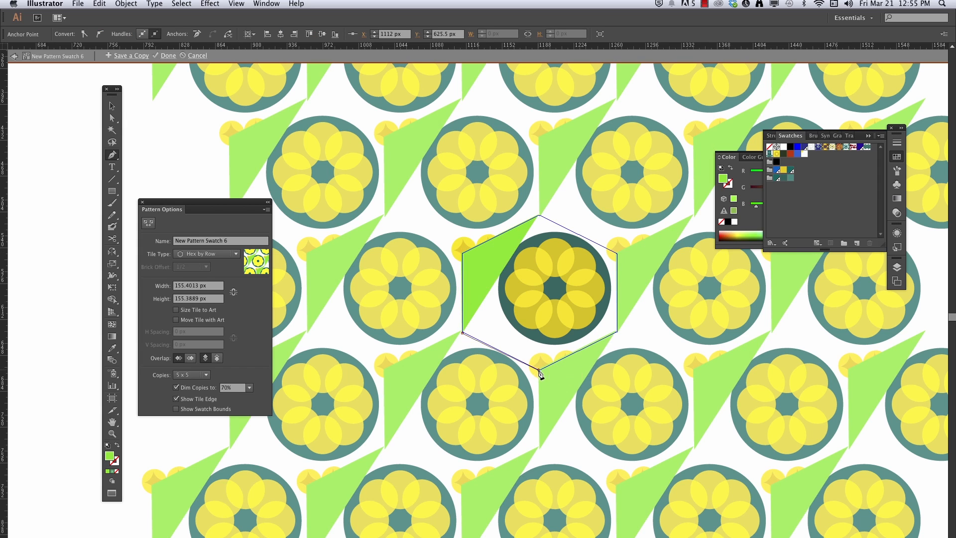
{"action": "left_click", "coordinate": [617, 333]}
{"action": "left_click", "coordinate": [618, 253]}
{"action": "left_click", "coordinate": [539, 214]}
- Send the green hexagon behind the flower artwork and set the tile overlap to Bottom in Front
{"action": "key", "text": "v"}
{"action": "right_click", "coordinate": [520, 327]}
{"action": "mouse_move", "coordinate": [573, 461]}
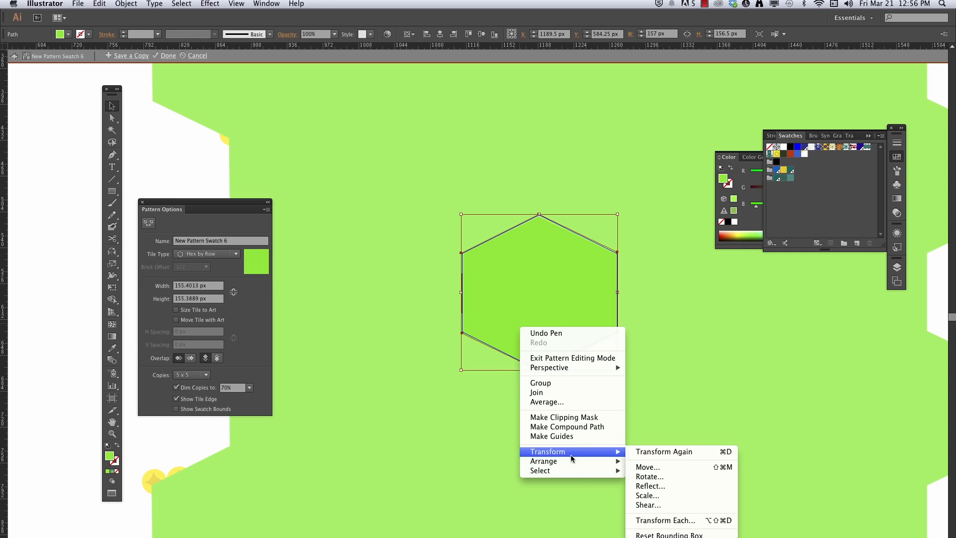
{"action": "left_click", "coordinate": [660, 491]}
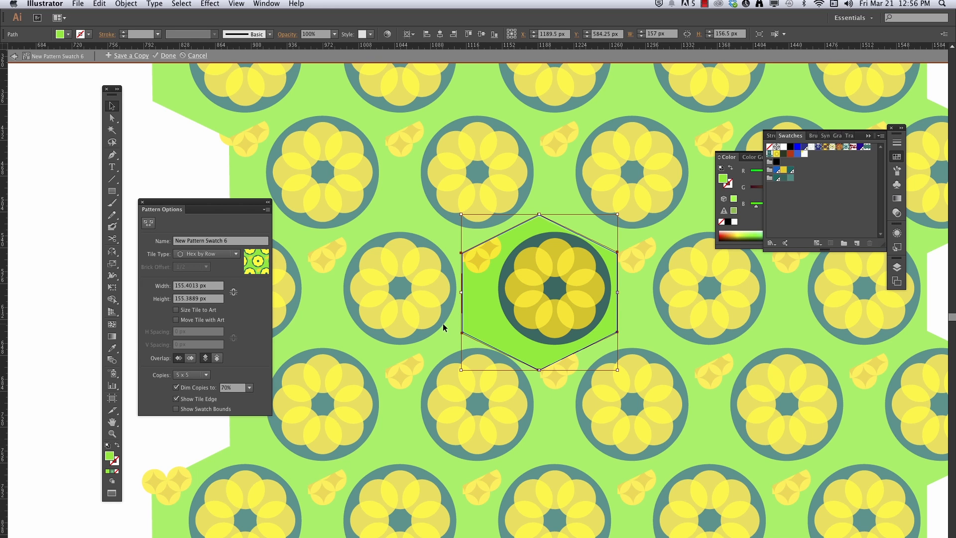
{"action": "left_click", "coordinate": [479, 343]}
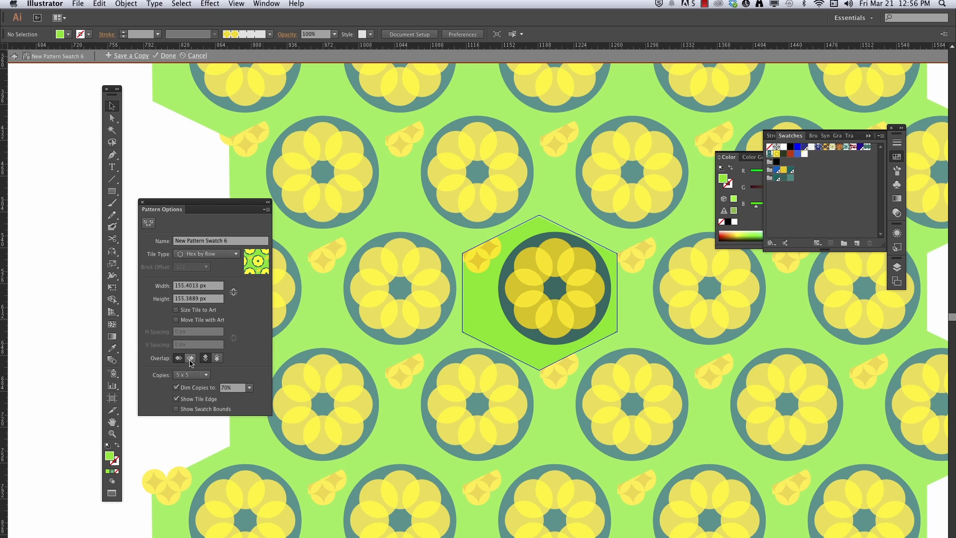
{"action": "left_click", "coordinate": [219, 358]}
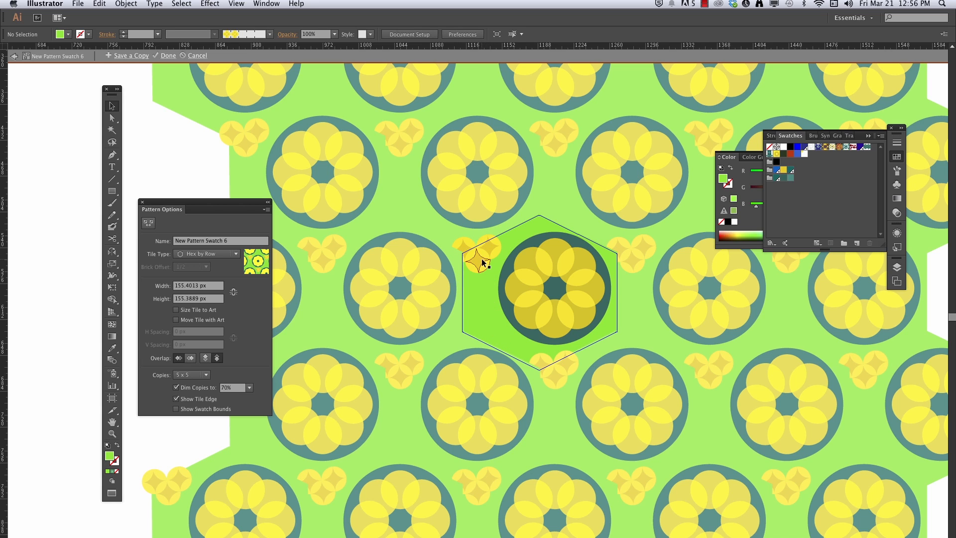
- Leave pattern editing mode and return to the artwork on the artboard
{"action": "key", "text": "Escape"}
{"action": "scroll", "coordinate": [326, 351], "scroll_direction": "down", "scroll_amount": 5}
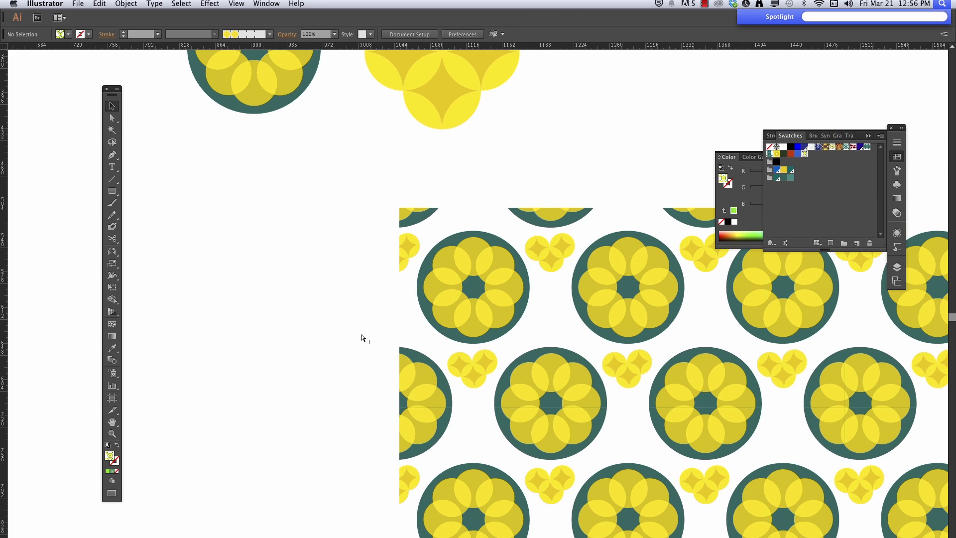
{"action": "left_click_drag", "start_coordinate": [475, 328], "coordinate": [486, 393]}
- Collapse the floating Color panel group to icons and dock it beneath the existing icon column
{"action": "left_click", "coordinate": [897, 267]}
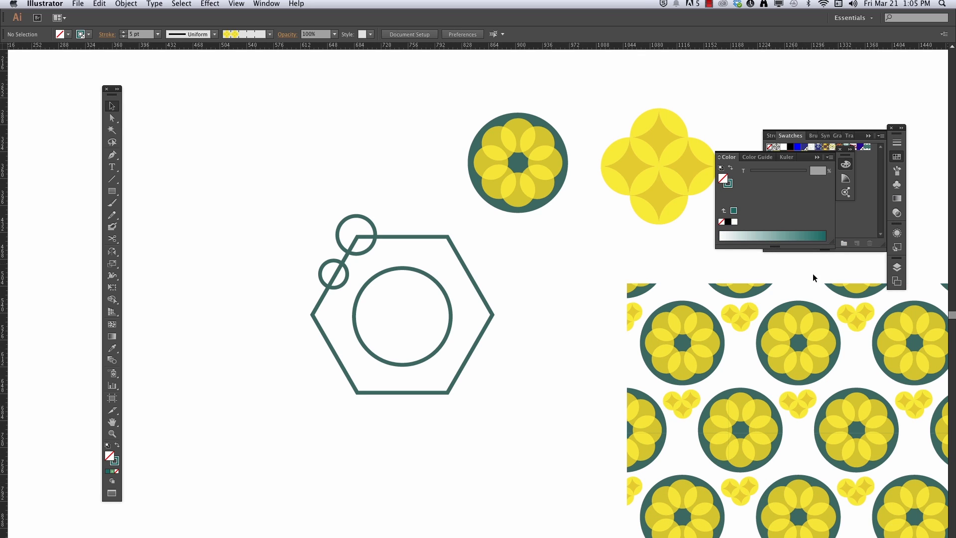
{"action": "left_click", "coordinate": [817, 158]}
{"action": "left_click_drag", "start_coordinate": [845, 156], "coordinate": [896, 304]}
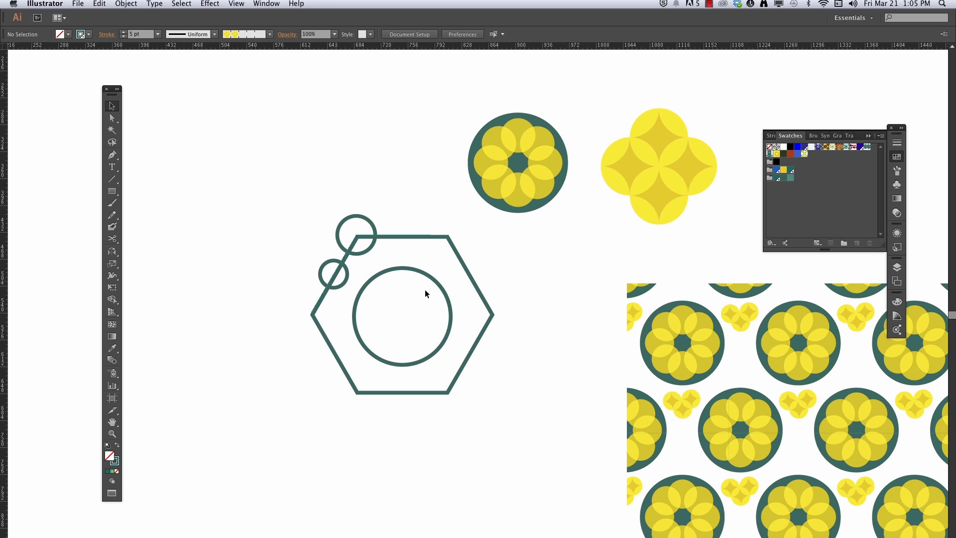
- Cut the two small outlined circles on the hexagon's upper-left corner and edge to the clipboard
{"action": "left_click_drag", "start_coordinate": [340, 237], "coordinate": [328, 272]}
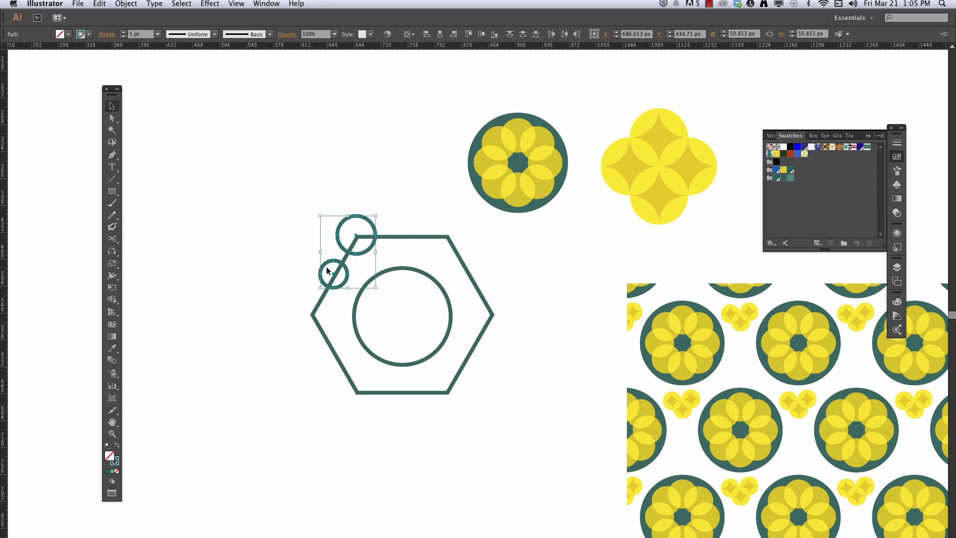
{"action": "key", "text": "super+shift+b"}
{"action": "key", "text": "Delete"}
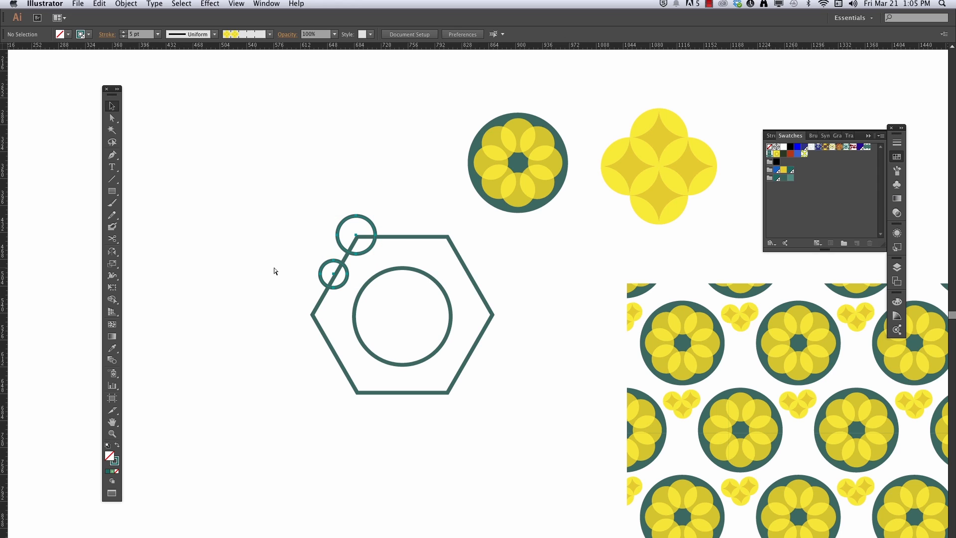
- Make a new pattern swatch from the hexagon and its inner circle and open it for editing
{"action": "left_click_drag", "start_coordinate": [313, 244], "coordinate": [461, 299]}
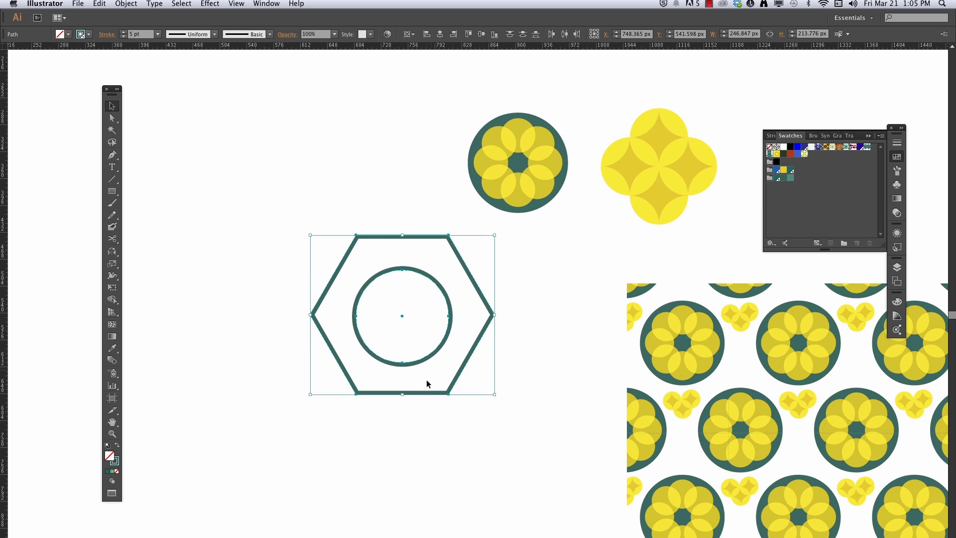
{"action": "left_click_drag", "start_coordinate": [441, 346], "coordinate": [856, 194]}
{"action": "double_click", "coordinate": [811, 155]}
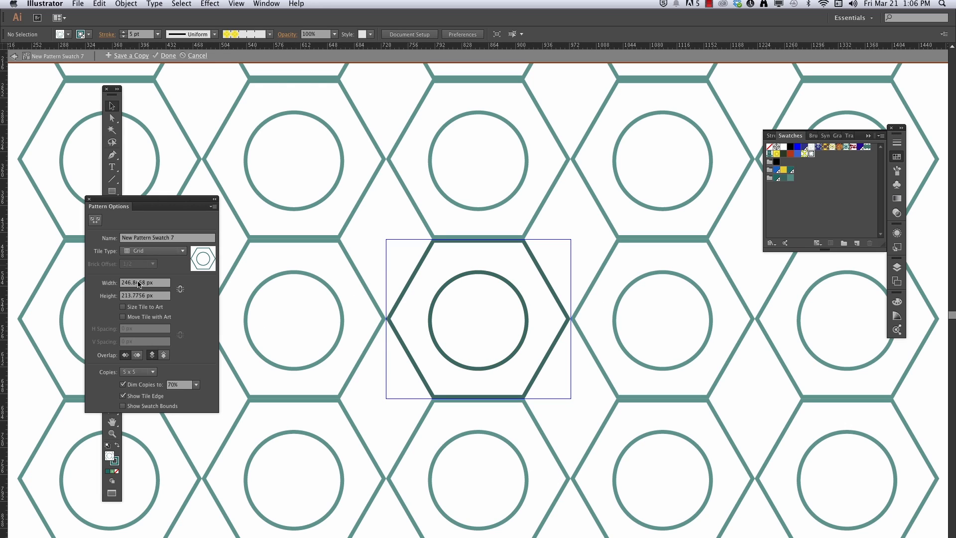
- Set the tile type to Hex by Column, trying Size Tile to Art and switching it back off
{"action": "left_click", "coordinate": [166, 254]}
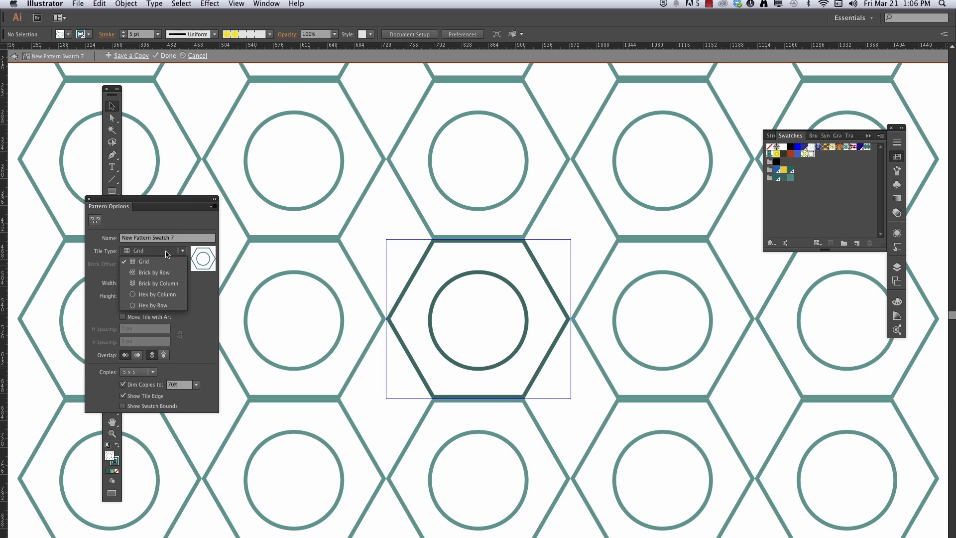
{"action": "left_click", "coordinate": [167, 294]}
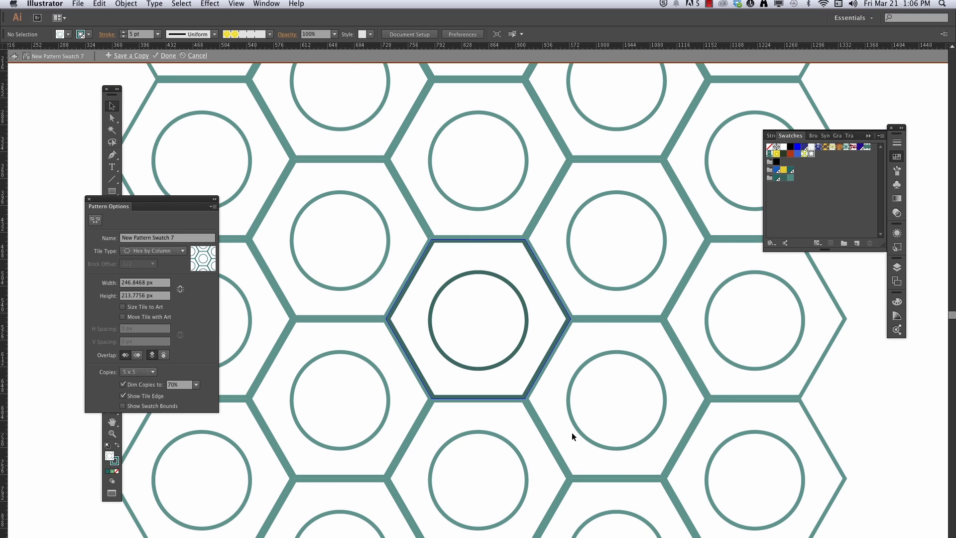
{"action": "left_click", "coordinate": [125, 308]}
{"action": "left_click", "coordinate": [128, 310]}
- Paste the two small circles onto the tile's upper-left corner and edge, testing Size Tile to Art and leaving it off
{"action": "key", "text": "ctrl+v"}
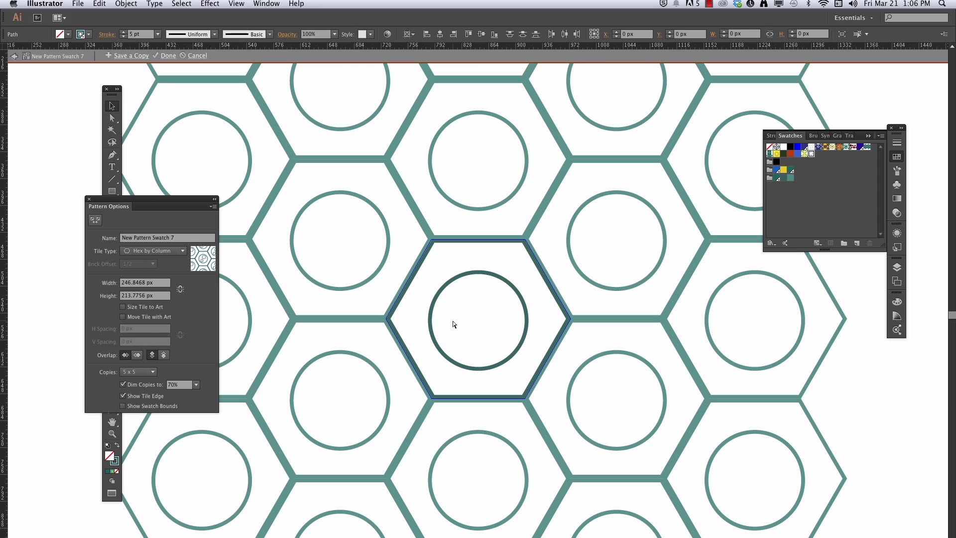
{"action": "left_click", "coordinate": [469, 326]}
{"action": "left_click_drag", "start_coordinate": [499, 320], "coordinate": [402, 259]}
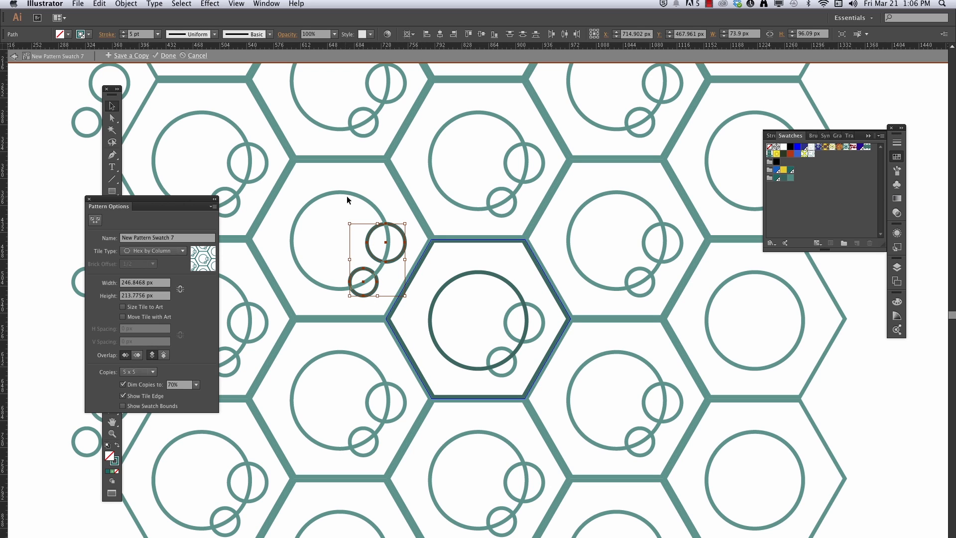
{"action": "left_click", "coordinate": [123, 307]}
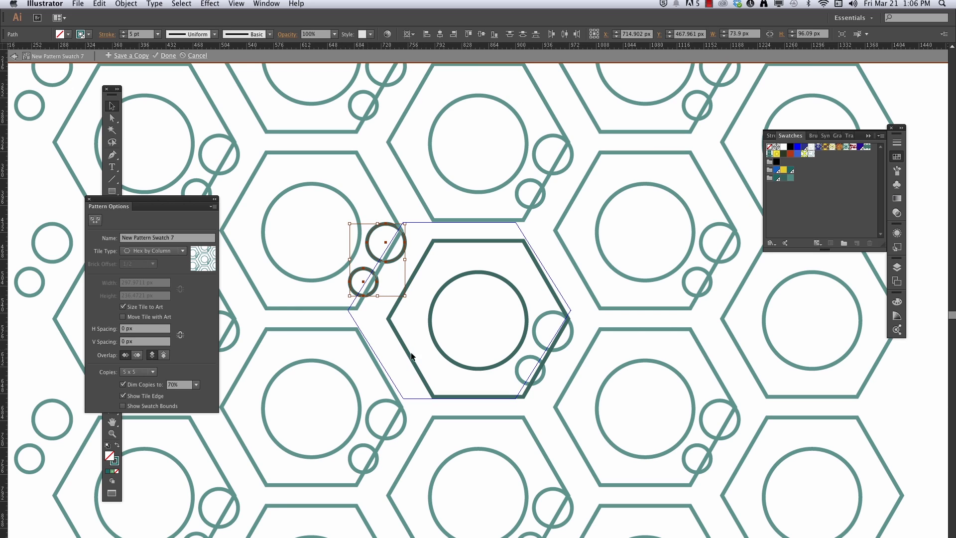
{"action": "left_click", "coordinate": [148, 309]}
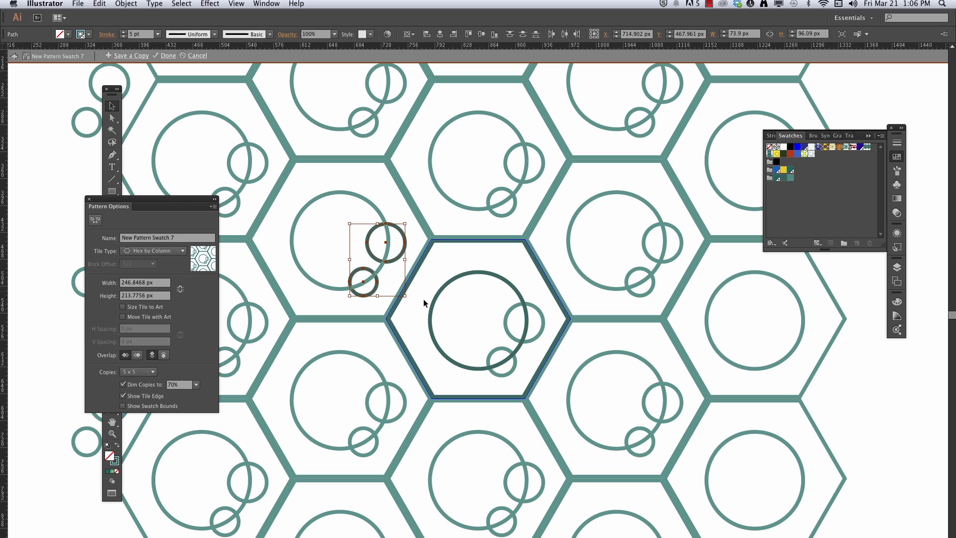
{"action": "left_click_drag", "start_coordinate": [394, 262], "coordinate": [440, 259]}
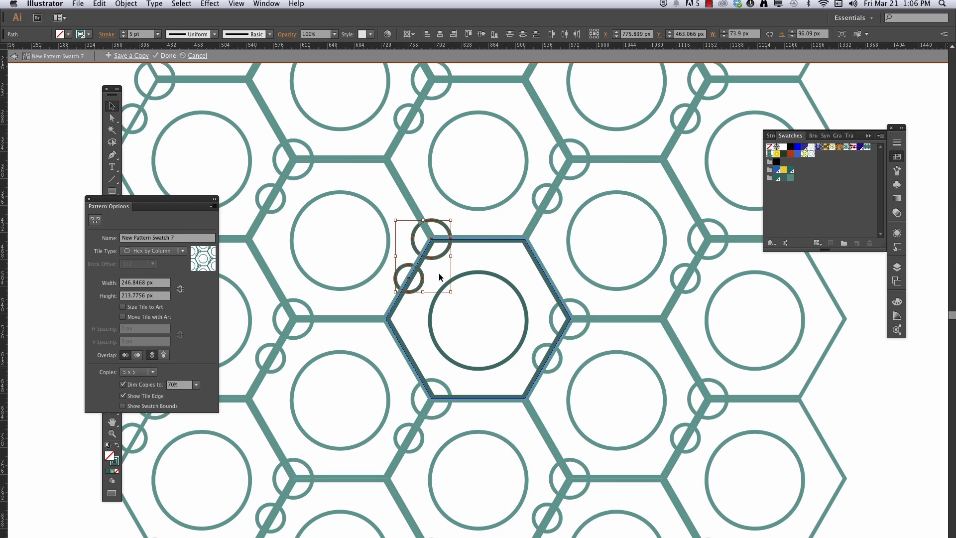
{"action": "left_click", "coordinate": [415, 324]}
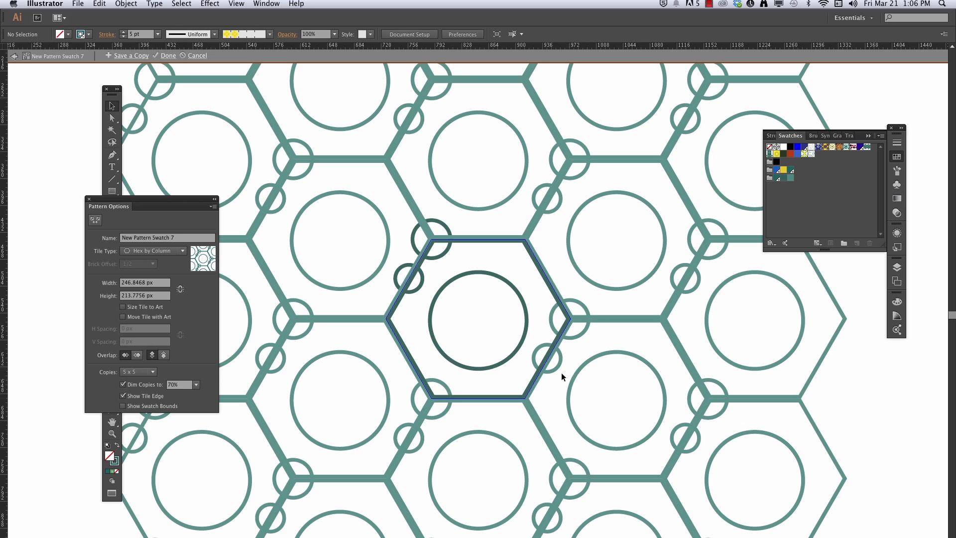
- Duplicate the corner circle to the left corner and the edge circle to the lower-left and top edges, and exit pattern editing
{"action": "left_click", "coordinate": [443, 253]}
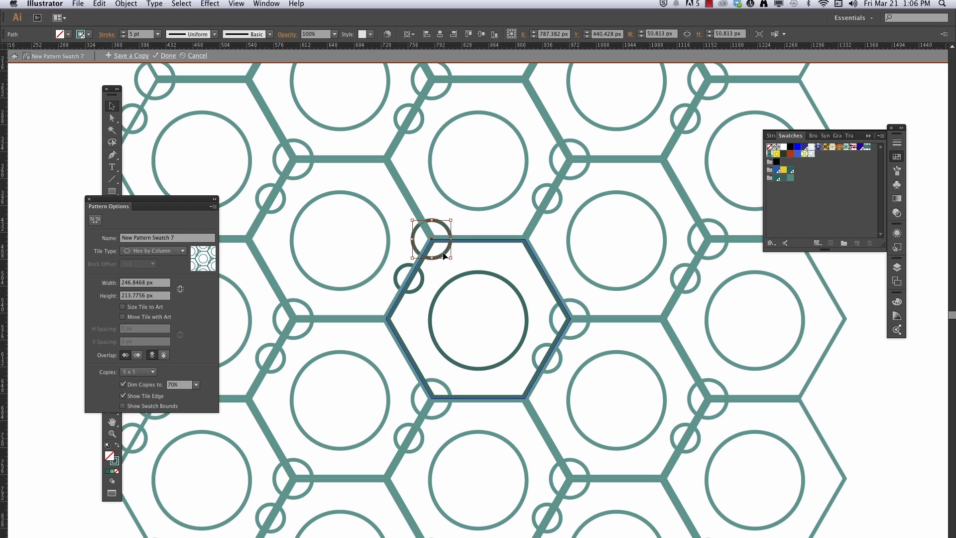
{"action": "left_click_drag", "start_coordinate": [443, 253], "coordinate": [398, 332]}
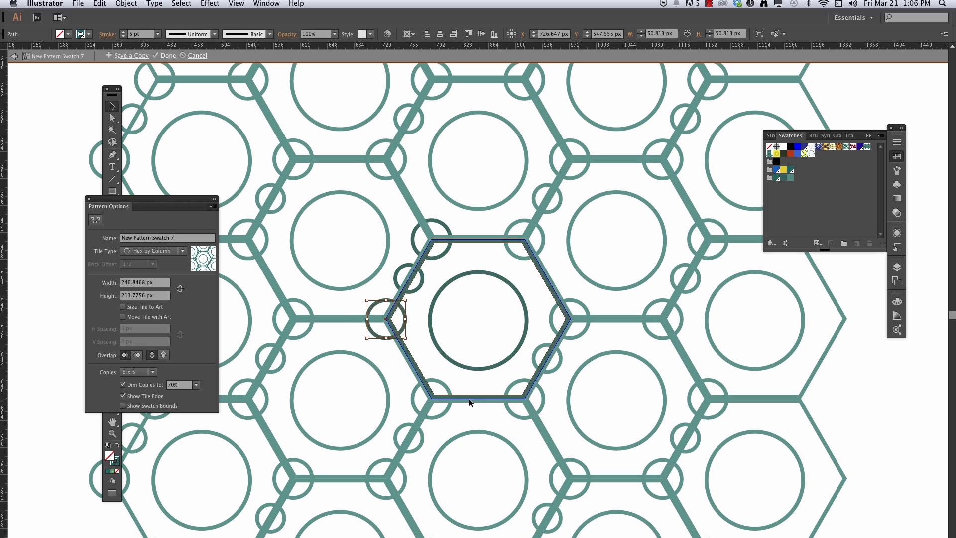
{"action": "left_click", "coordinate": [417, 290]}
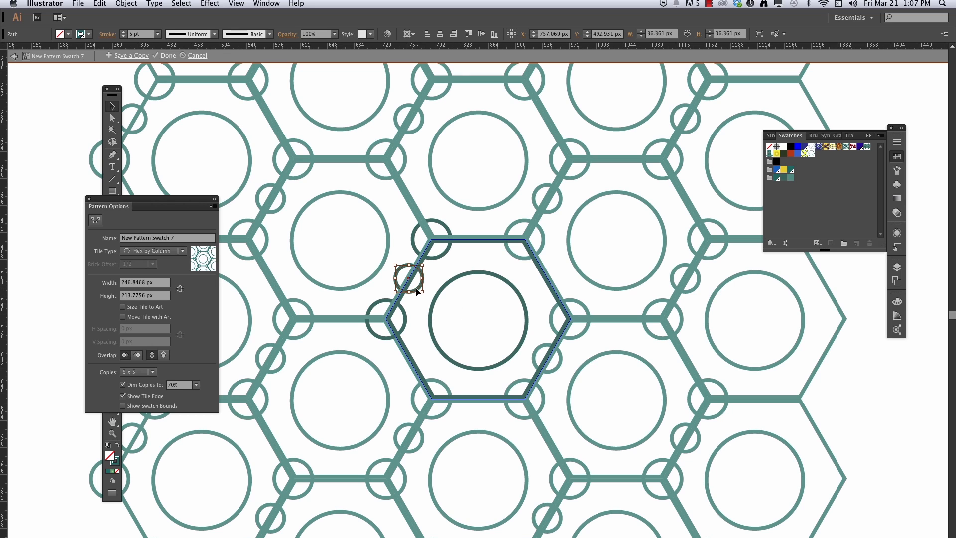
{"action": "left_click_drag", "start_coordinate": [419, 291], "coordinate": [490, 251]}
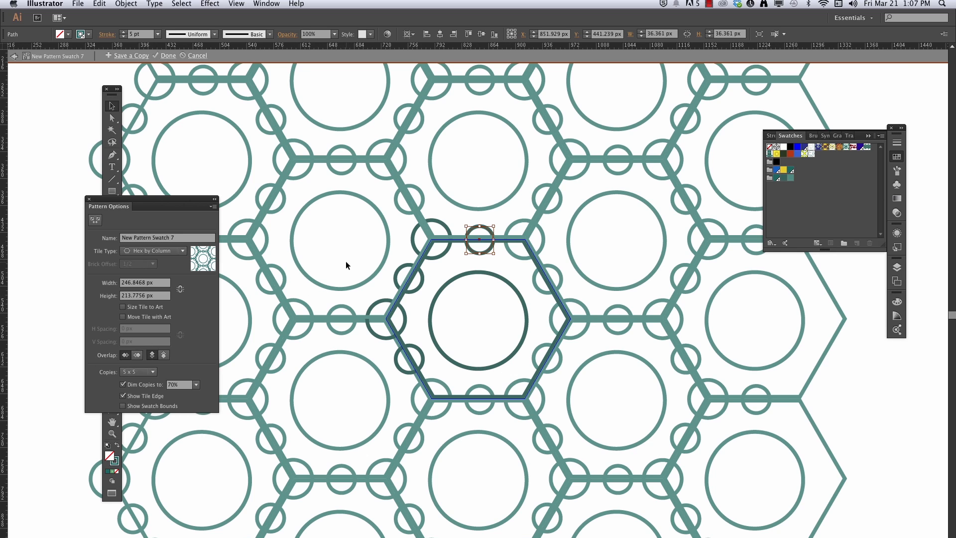
{"action": "key", "text": "Escape"}
- Copy the ringed flower and four-circle motif into the reopened hexagon pattern and park them above the tile
{"action": "left_click_drag", "start_coordinate": [433, 88], "coordinate": [724, 225]}
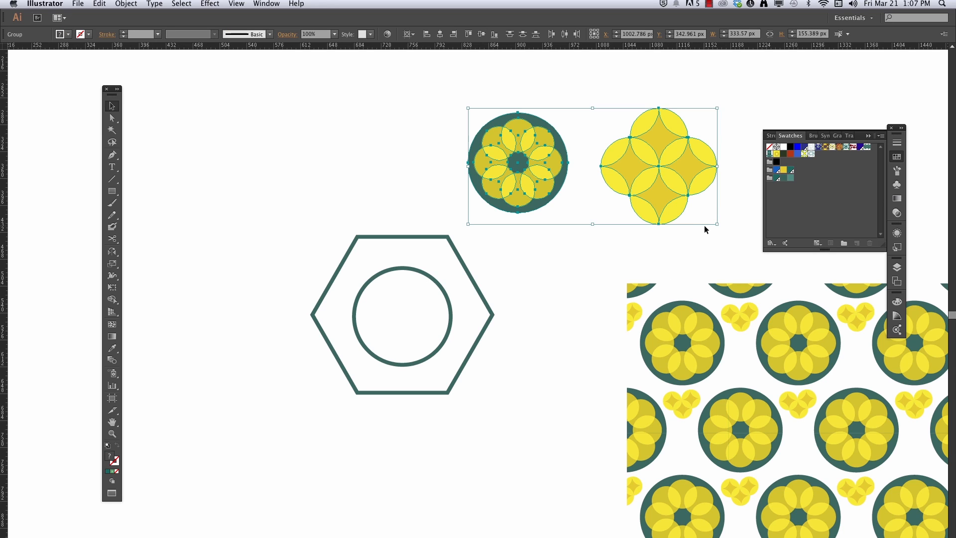
{"action": "left_click", "coordinate": [742, 211]}
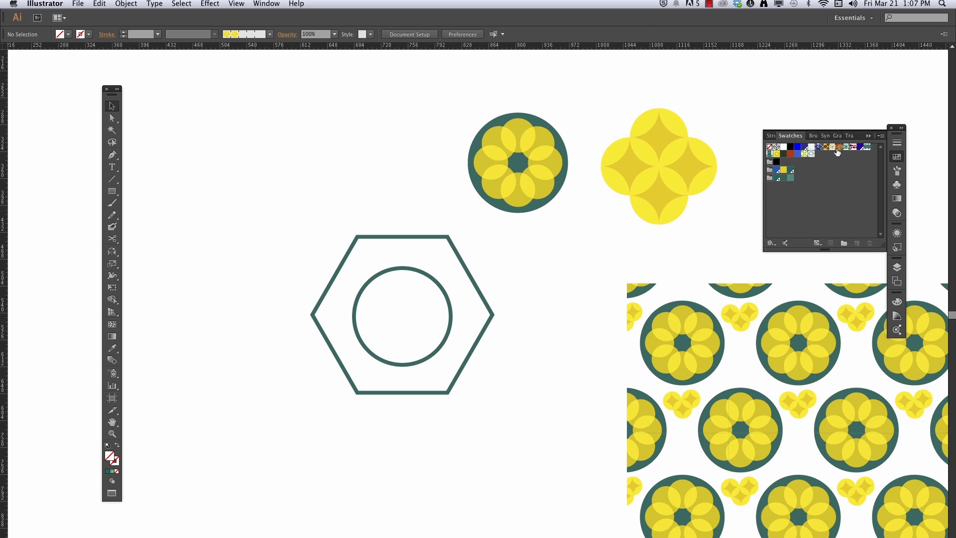
{"action": "left_click", "coordinate": [811, 155]}
{"action": "double_click", "coordinate": [811, 155]}
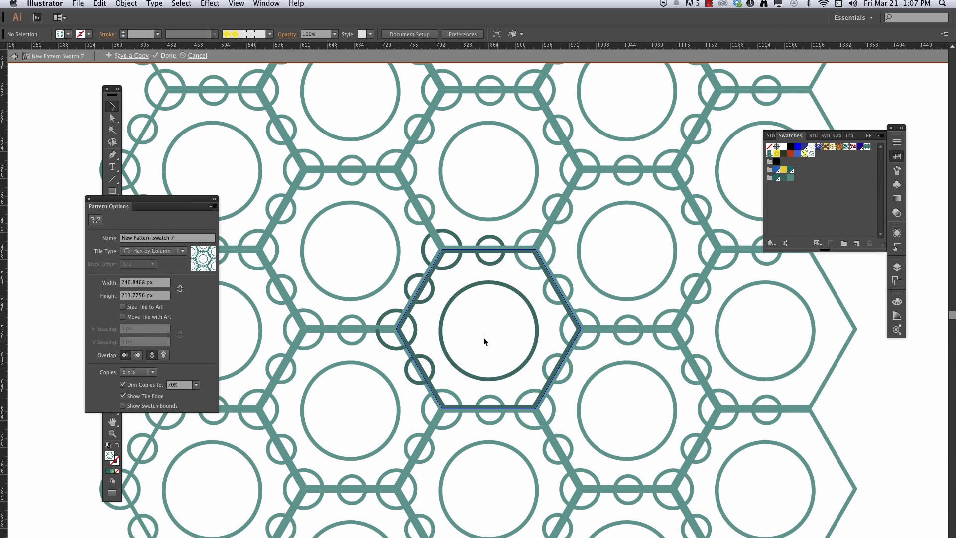
{"action": "key", "text": "super+v"}
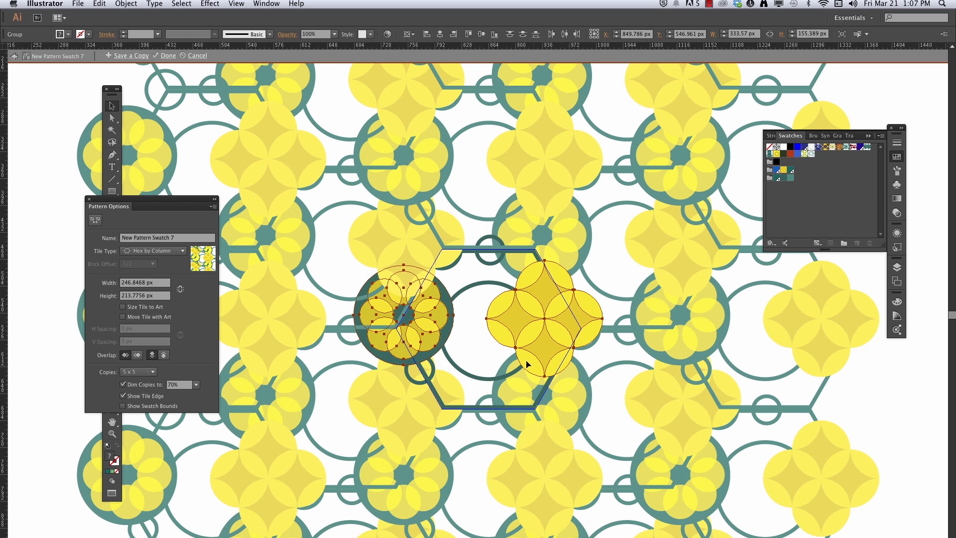
{"action": "left_click_drag", "start_coordinate": [542, 353], "coordinate": [592, 214]}
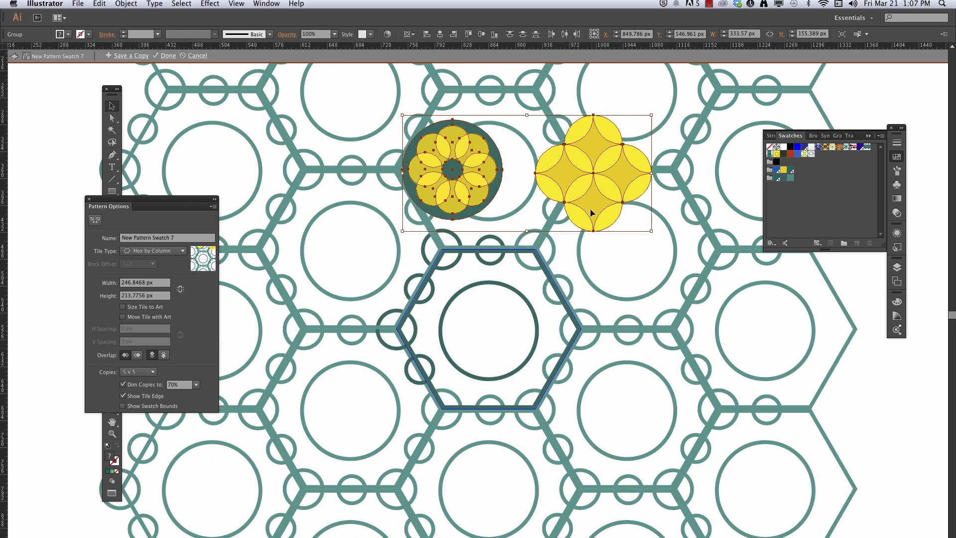
{"action": "left_click", "coordinate": [630, 270]}
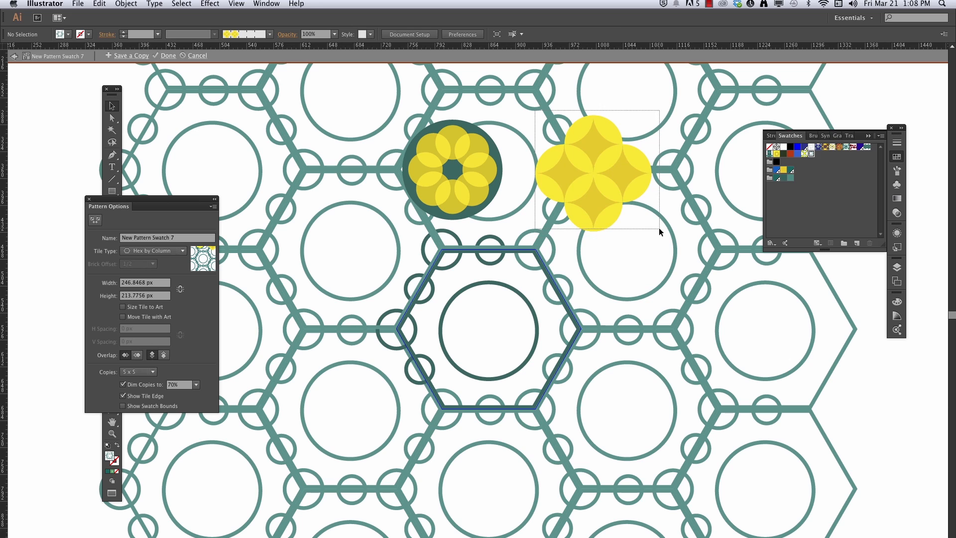
- Scale down the four-circle motif and place copies on the small circles along the hexagon's top and two left edges
{"action": "left_click", "coordinate": [605, 207]}
{"action": "left_click_drag", "start_coordinate": [605, 207], "coordinate": [507, 358]}
{"action": "left_click_drag", "start_coordinate": [552, 378], "coordinate": [481, 306]}
{"action": "left_click_drag", "start_coordinate": [457, 298], "coordinate": [419, 381]}
- Center the ringed flower in the hexagon and place a scaled-down copy of it on the upper-right corner
{"action": "left_click_drag", "start_coordinate": [518, 114], "coordinate": [342, 223]}
{"action": "left_click_drag", "start_coordinate": [451, 185], "coordinate": [489, 351]}
{"action": "left_click", "coordinate": [551, 321]}
{"action": "left_click_drag", "start_coordinate": [533, 320], "coordinate": [616, 241]}
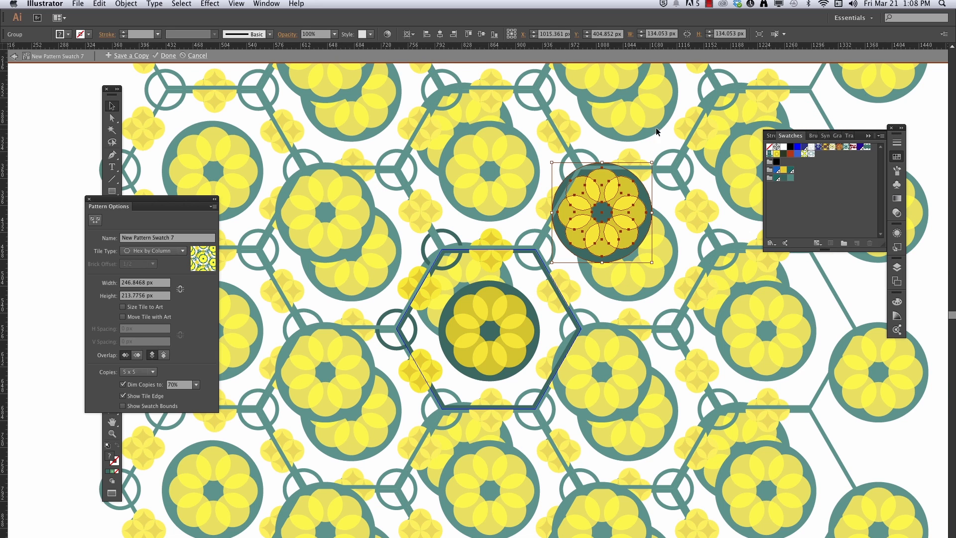
{"action": "left_click_drag", "start_coordinate": [653, 162], "coordinate": [546, 257]}
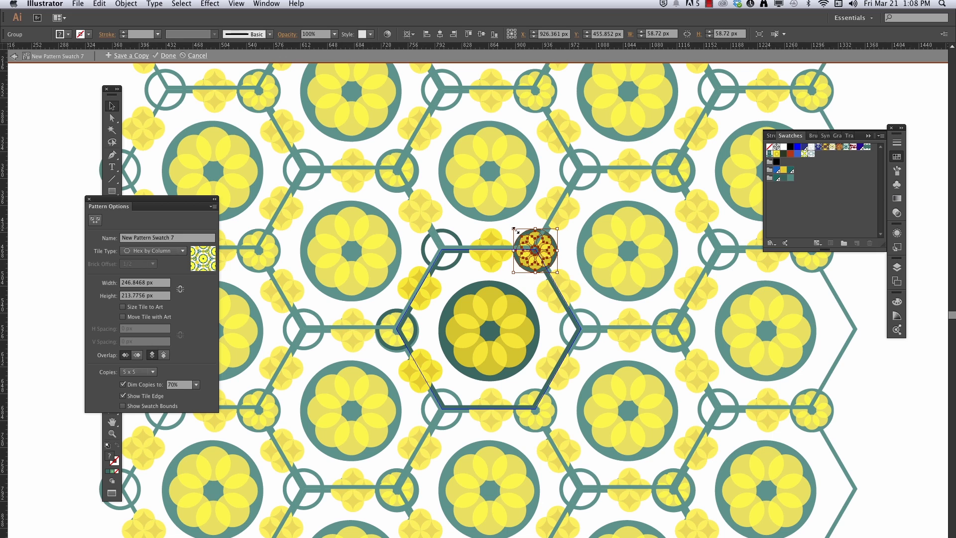
{"action": "left_click_drag", "start_coordinate": [516, 230], "coordinate": [518, 232]}
- Nudge the top four-circle motif slightly left and move the small ringed flower onto the hexagon's left corner
{"action": "left_click", "coordinate": [501, 273]}
{"action": "left_click_drag", "start_coordinate": [492, 261], "coordinate": [489, 261]}
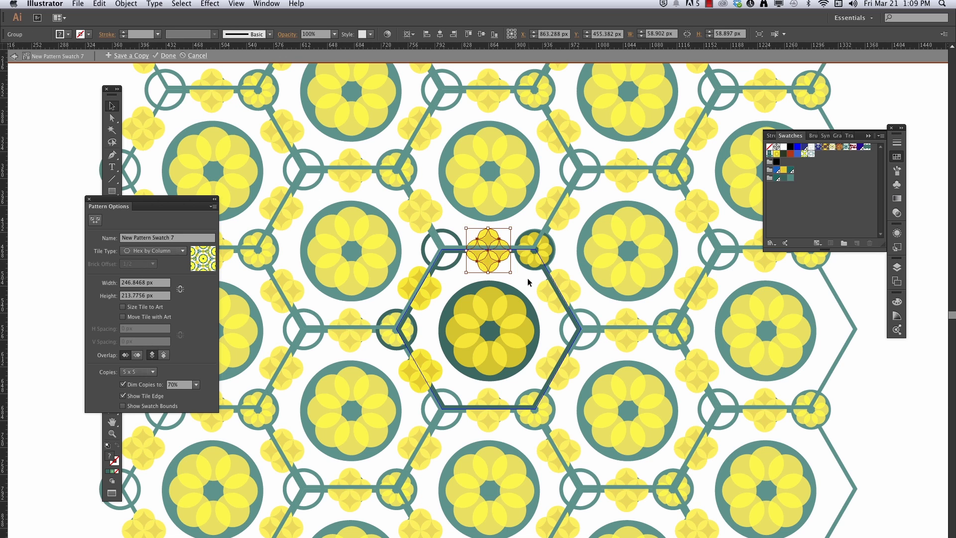
{"action": "left_click", "coordinate": [520, 277]}
{"action": "key", "text": "z"}
{"action": "left_click", "coordinate": [112, 106]}
{"action": "left_click_drag", "start_coordinate": [538, 251], "coordinate": [409, 329]}
- Delete the hexagon and circle guide outlines from the tile and select all the remaining motifs
{"action": "left_click", "coordinate": [561, 300]}
{"action": "key", "text": "Delete"}
{"action": "key", "text": "ctrl+a"}
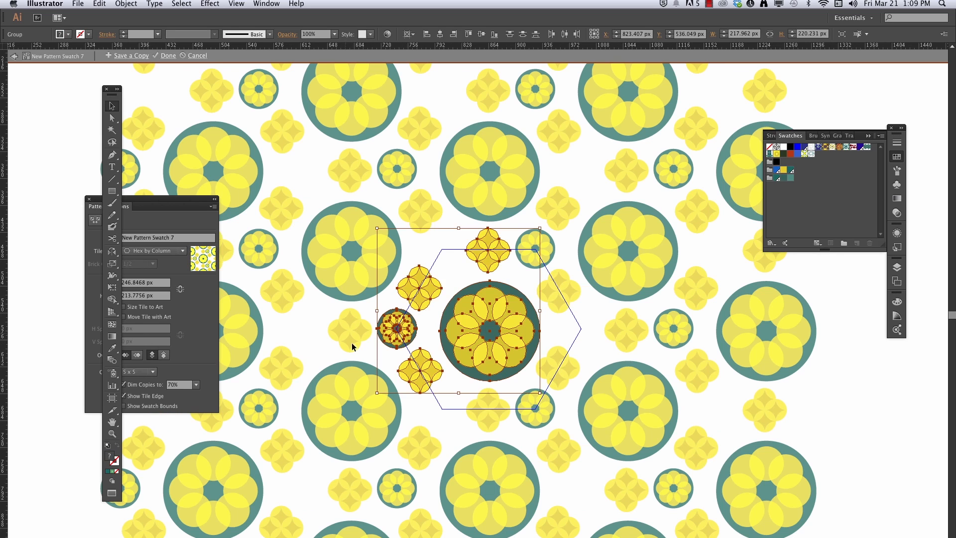
- Duplicate the small ringed flower from the left corner to the upper-left corner and exit pattern editing
{"action": "left_click", "coordinate": [397, 328]}
{"action": "left_click_drag", "start_coordinate": [397, 329], "coordinate": [442, 250]}
{"action": "left_click", "coordinate": [651, 348]}
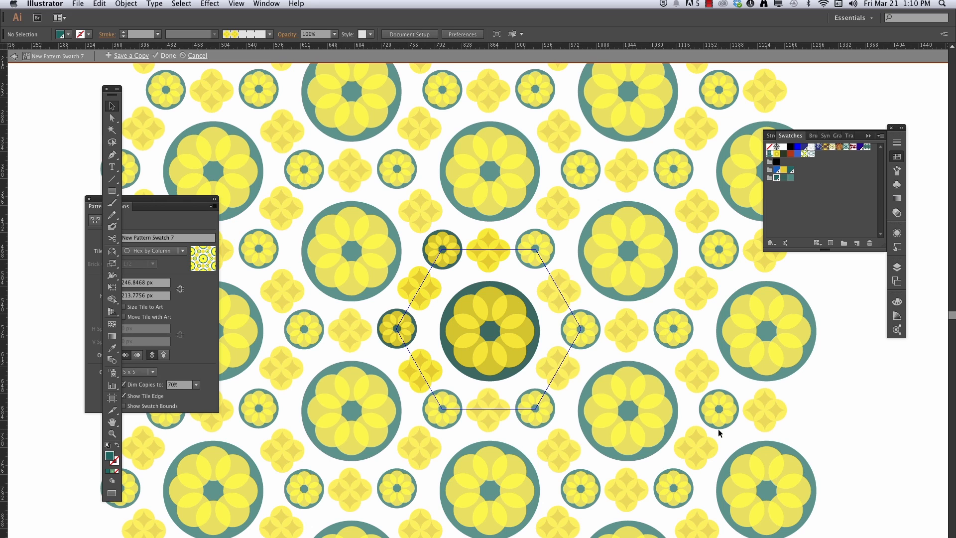
{"action": "key", "text": "Escape"}
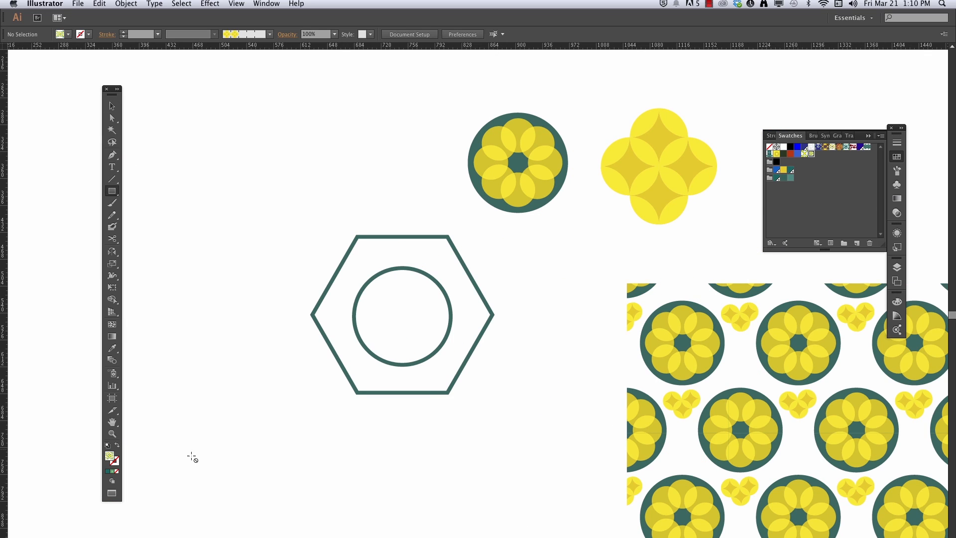
- Draw a pattern-filled rectangle about 549 by 223 px below the hexagon, and delete the hexagon with its circle
{"action": "left_click_drag", "start_coordinate": [381, 477], "coordinate": [176, 395]}
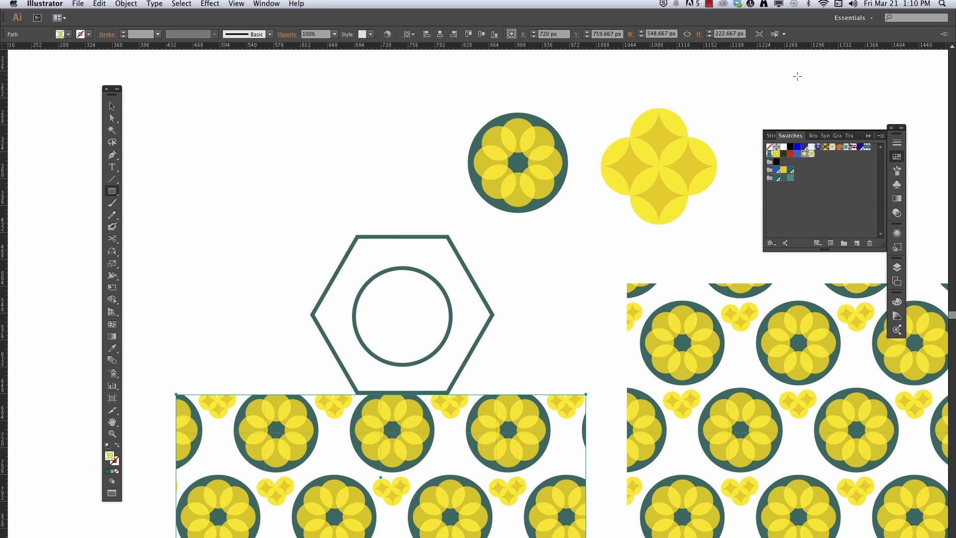
{"action": "left_click", "coordinate": [111, 106]}
{"action": "left_click_drag", "start_coordinate": [232, 221], "coordinate": [518, 353]}
{"action": "key", "text": "Delete"}
- Fill the rectangle with the new hex-tiled flower pattern and extend its upper edge upward
{"action": "left_click", "coordinate": [399, 424]}
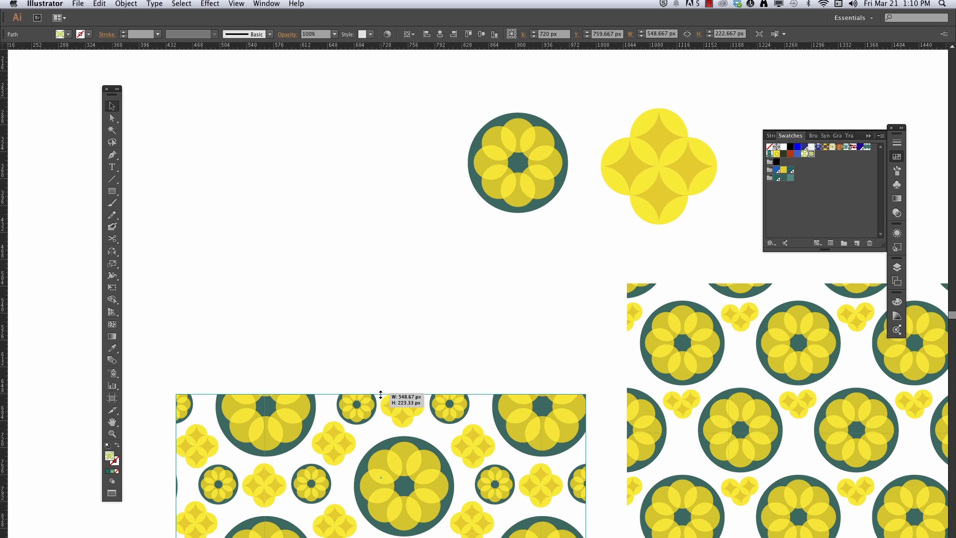
{"action": "left_click_drag", "start_coordinate": [381, 395], "coordinate": [381, 253]}
{"action": "left_click_drag", "start_coordinate": [379, 453], "coordinate": [375, 450]}
{"action": "left_click", "coordinate": [610, 269]}
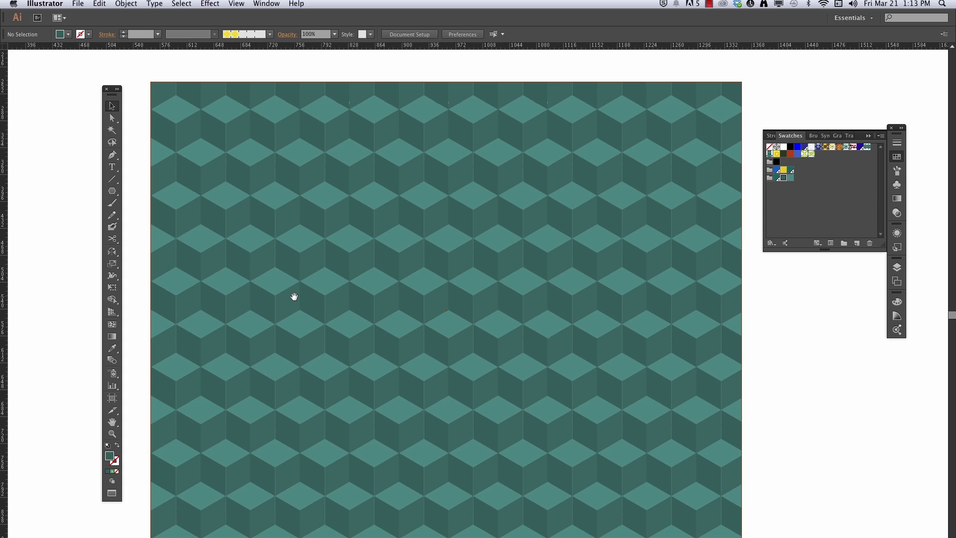
{"action": "left_click_drag", "start_coordinate": [287, 290], "coordinate": [514, 298]}
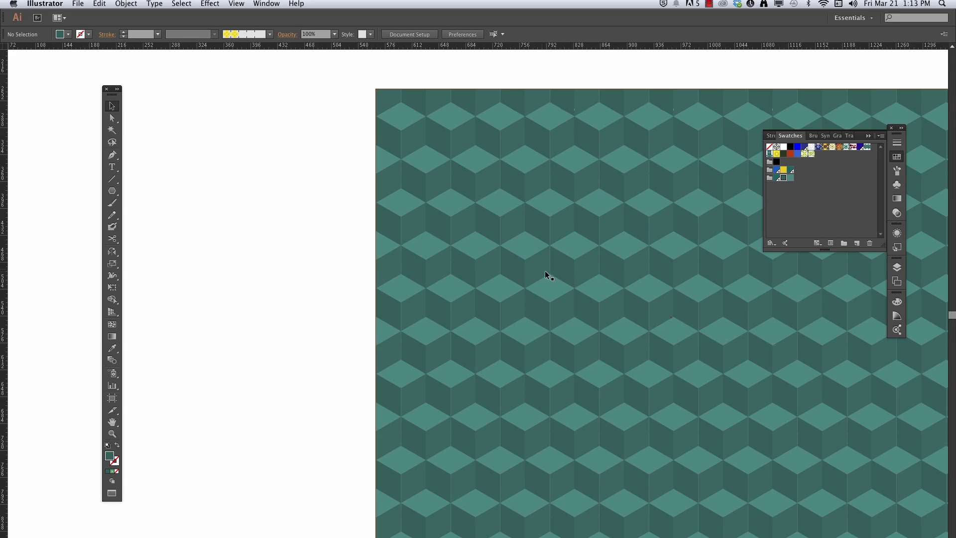
- Draw a six-sided polygon about 240 by 207 px beside the cube-patterned rectangle and move it closer to the rectangle
{"action": "left_click_drag", "start_coordinate": [320, 265], "coordinate": [423, 270]}
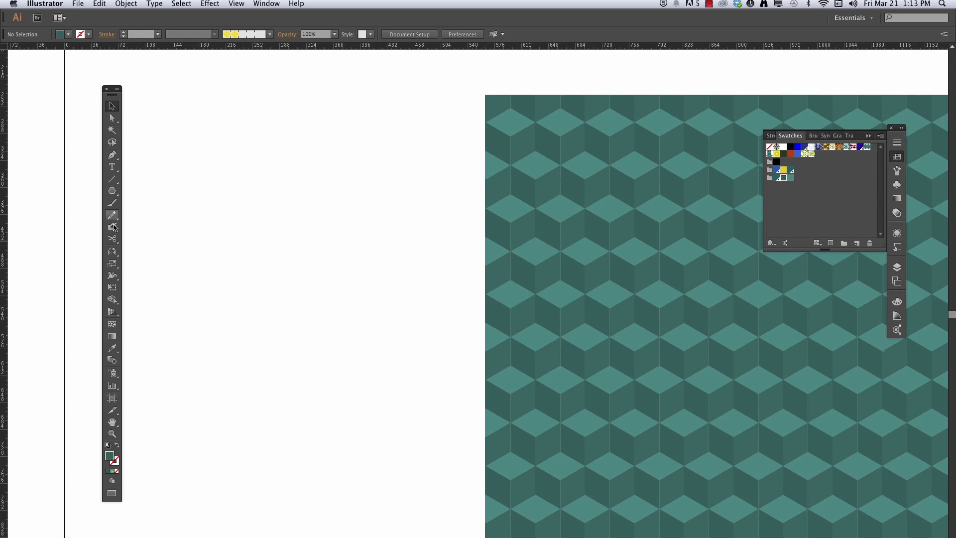
{"action": "left_click", "coordinate": [112, 191]}
{"action": "left_click_drag", "start_coordinate": [253, 237], "coordinate": [285, 320]}
{"action": "key", "text": "Up"}
{"action": "key", "text": "Up"}
{"action": "key", "text": "Up"}
{"action": "key", "text": "Up"}
{"action": "key", "text": "Down"}
{"action": "key", "text": "Down"}
{"action": "key", "text": "Down"}
{"action": "key", "text": "Down"}
{"action": "key", "text": "Down"}
{"action": "key", "text": "Down"}
{"action": "key", "text": "Down"}
{"action": "key", "text": "Up"}
{"action": "key", "text": "Up"}
{"action": "key", "text": "Up"}
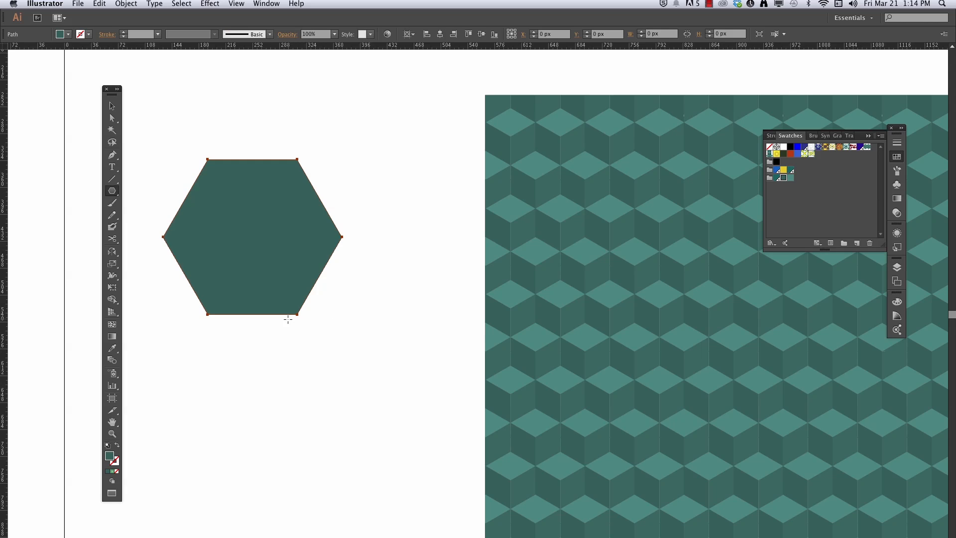
{"action": "left_click", "coordinate": [110, 106]}
{"action": "left_click_drag", "start_coordinate": [247, 250], "coordinate": [337, 301]}
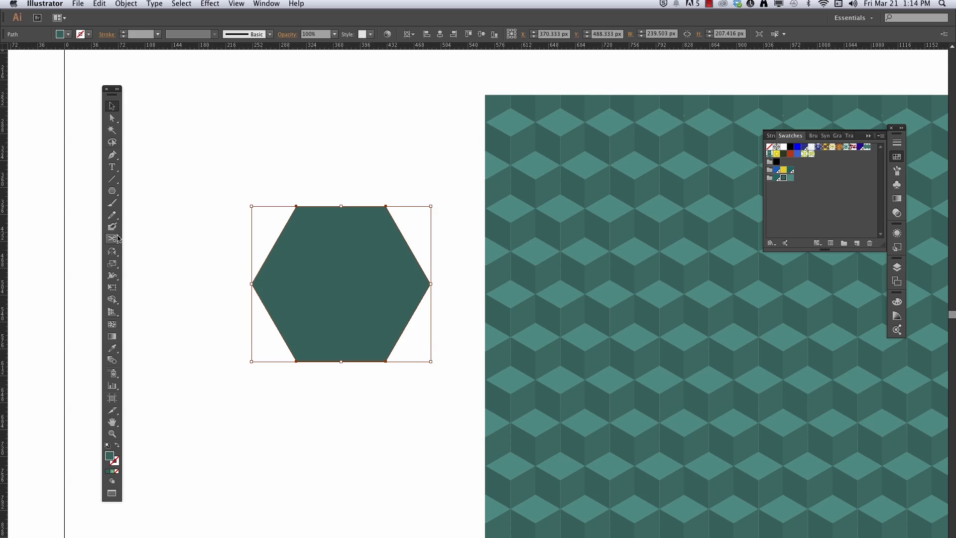
- Rotate the hexagon by 30° about its centre so that it stands on a point
{"action": "left_click_drag", "start_coordinate": [114, 254], "coordinate": [152, 254]}
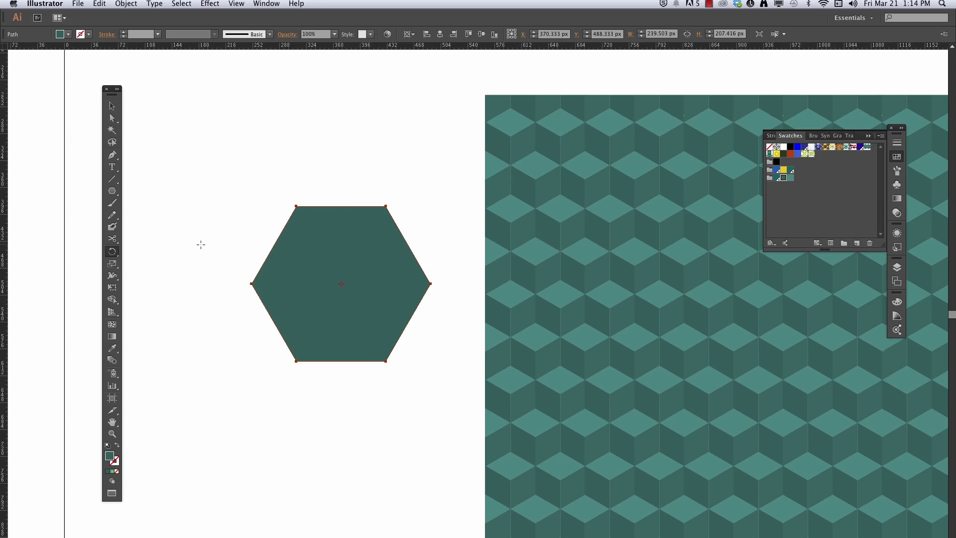
{"action": "key", "text": "Return"}
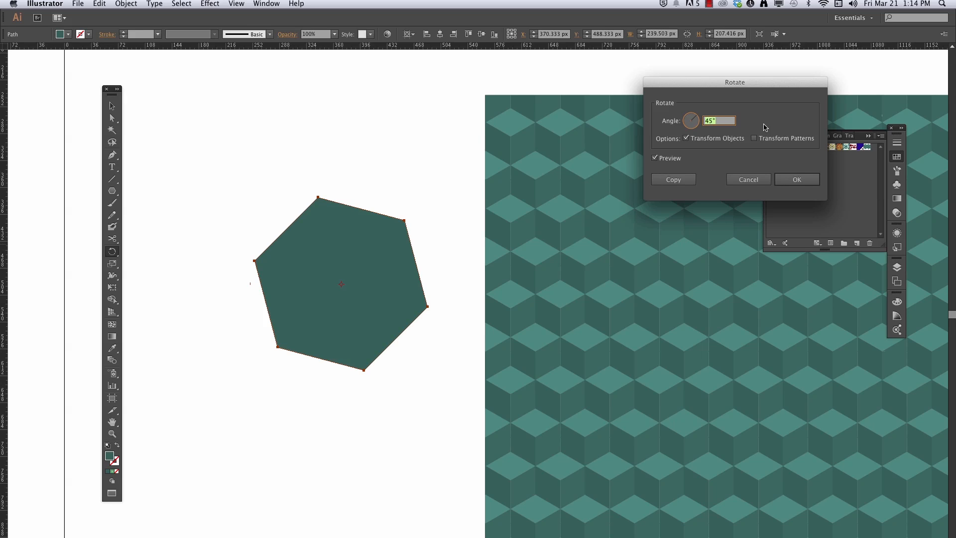
{"action": "type", "text": "60"}
{"action": "left_click", "coordinate": [656, 158]}
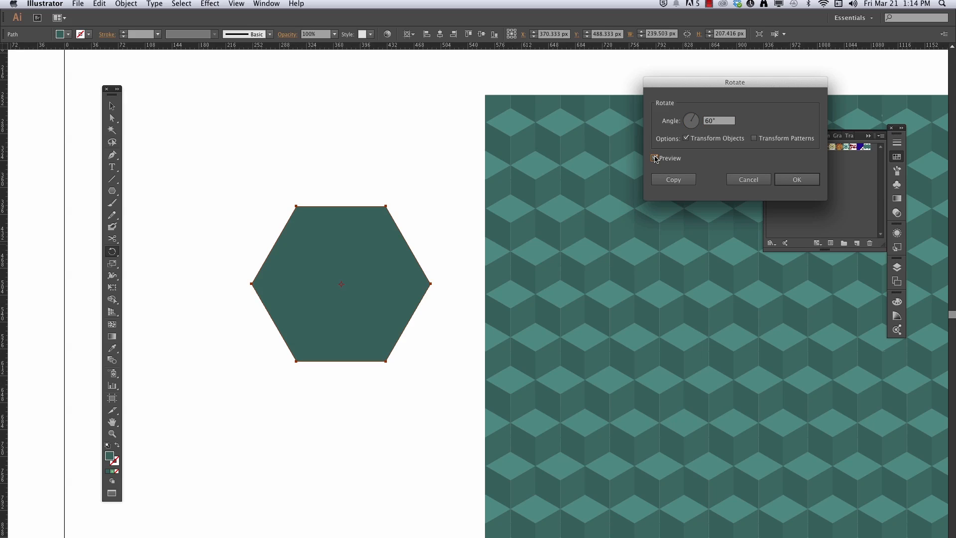
{"action": "left_click", "coordinate": [720, 122]}
{"action": "type", "text": "30"}
{"action": "left_click", "coordinate": [655, 158]}
{"action": "left_click", "coordinate": [656, 158]}
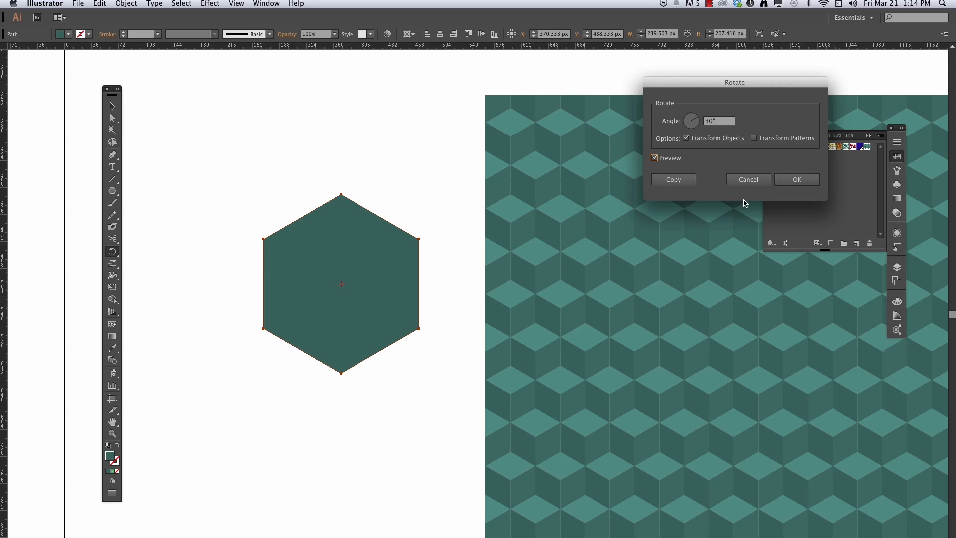
{"action": "left_click", "coordinate": [797, 180]}
{"action": "key", "text": "v"}
{"action": "left_click", "coordinate": [188, 164]}
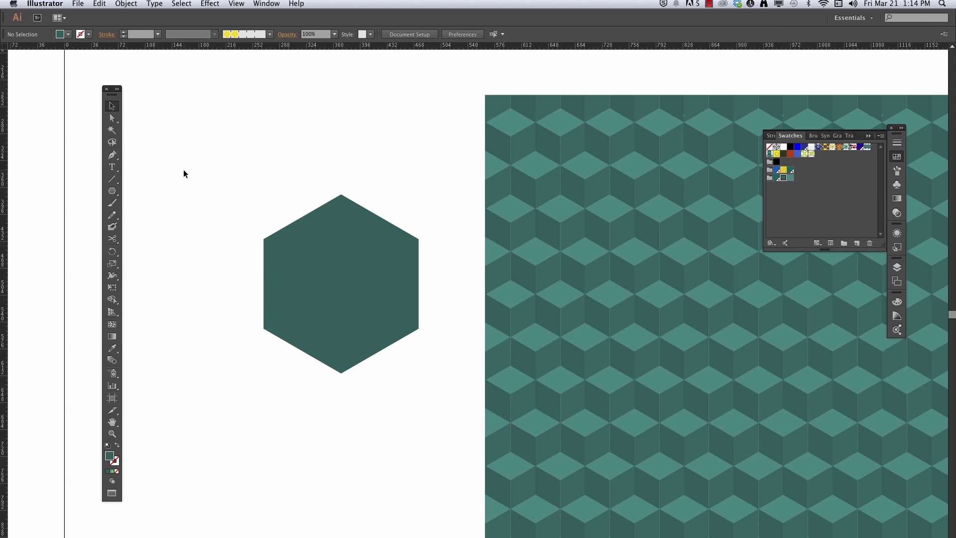
- Draw a vertical line about 320 px long with a 1 pt stroke through the hexagon's upper and lower points
{"action": "left_click", "coordinate": [112, 179]}
{"action": "left_click_drag", "start_coordinate": [341, 162], "coordinate": [341, 401]}
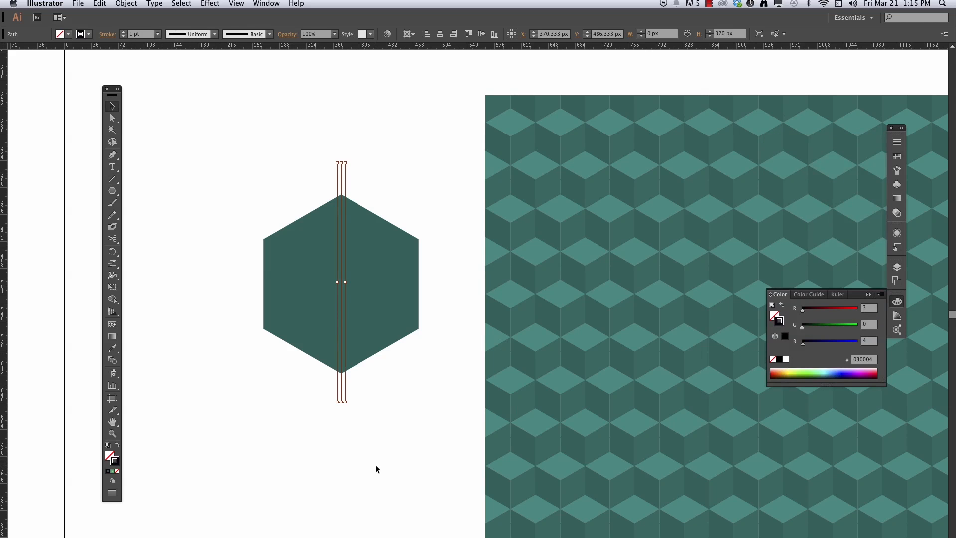
{"action": "left_click", "coordinate": [375, 465]}
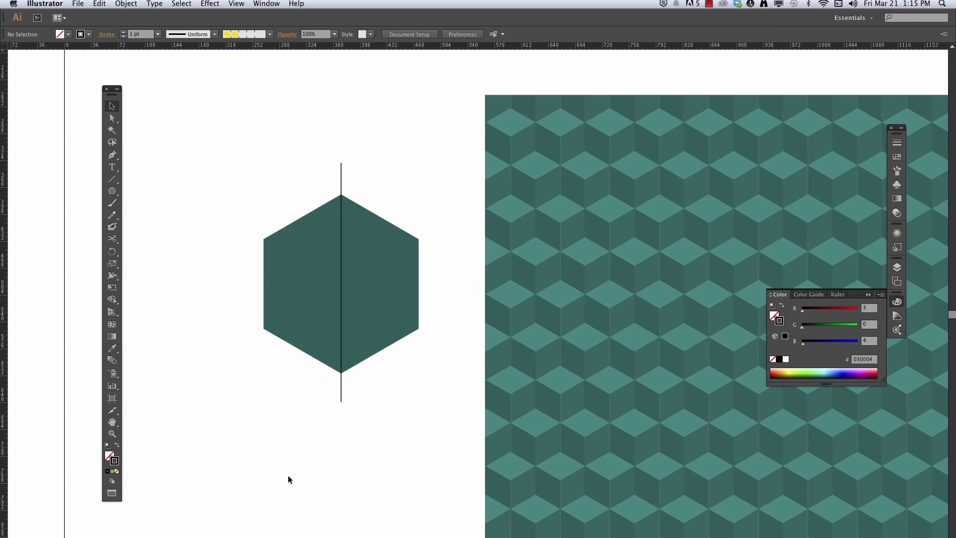
- Try to centre the hexagon and line horizontally relative to the artboard, and undo the alignment
{"action": "left_click_drag", "start_coordinate": [203, 184], "coordinate": [450, 385]}
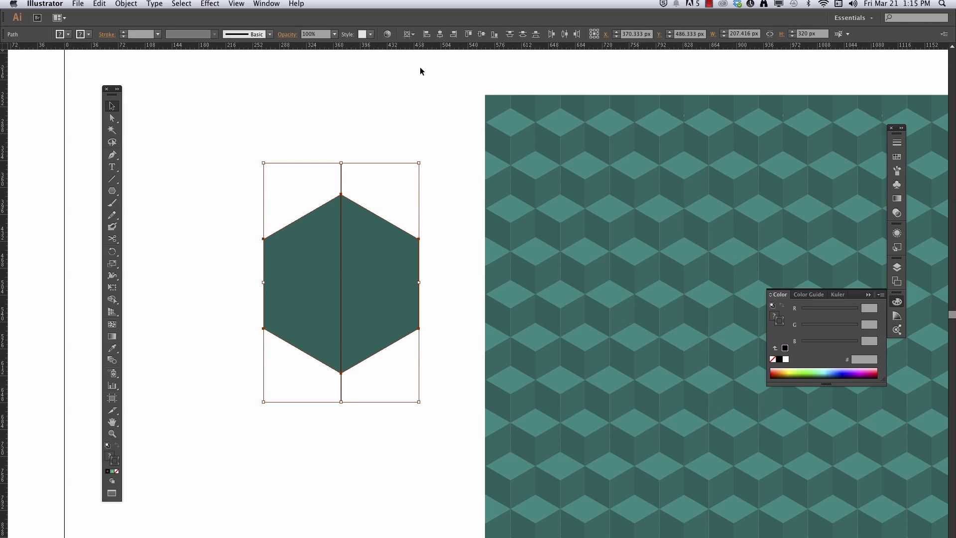
{"action": "left_click", "coordinate": [440, 35]}
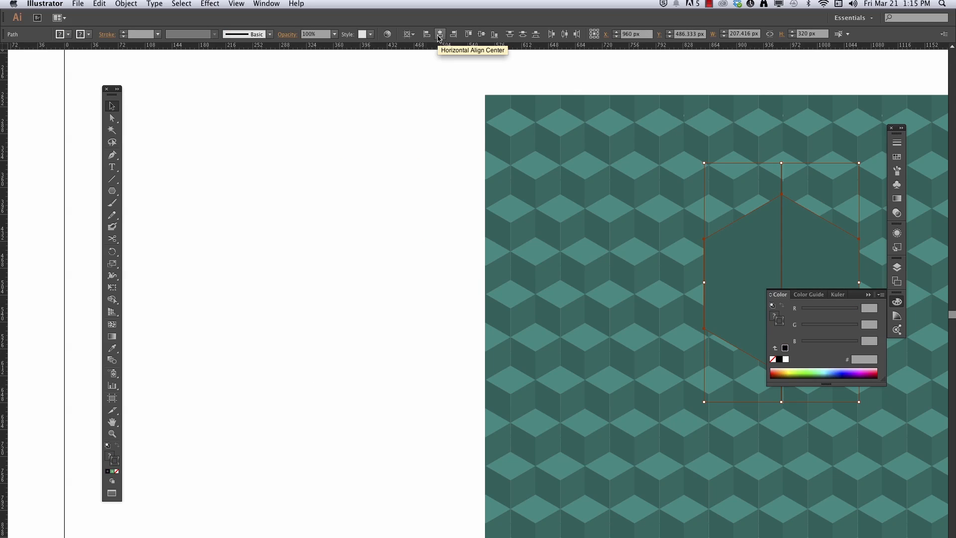
{"action": "key", "text": "super+z"}
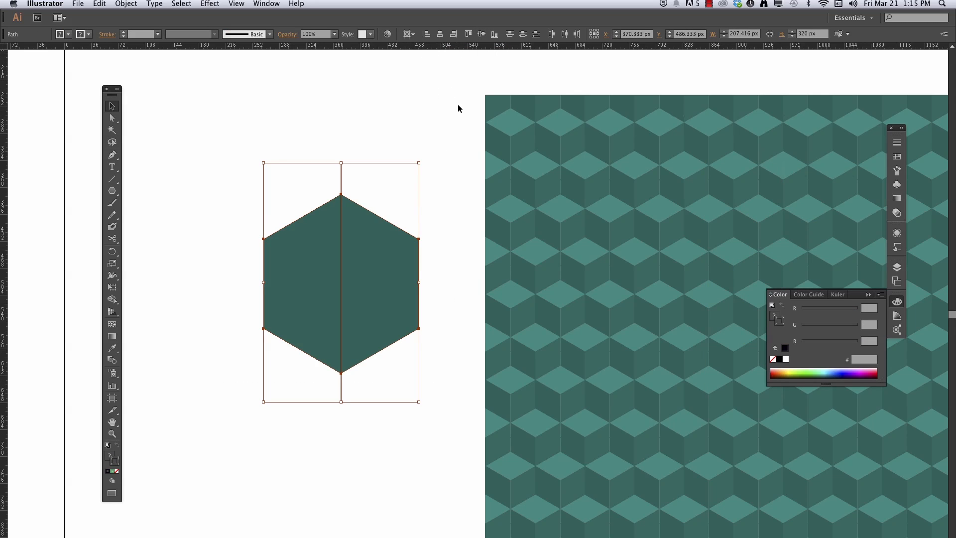
- Set alignment relative to the selection and centre the hexagon and line vertically on each other
{"action": "left_click", "coordinate": [868, 294]}
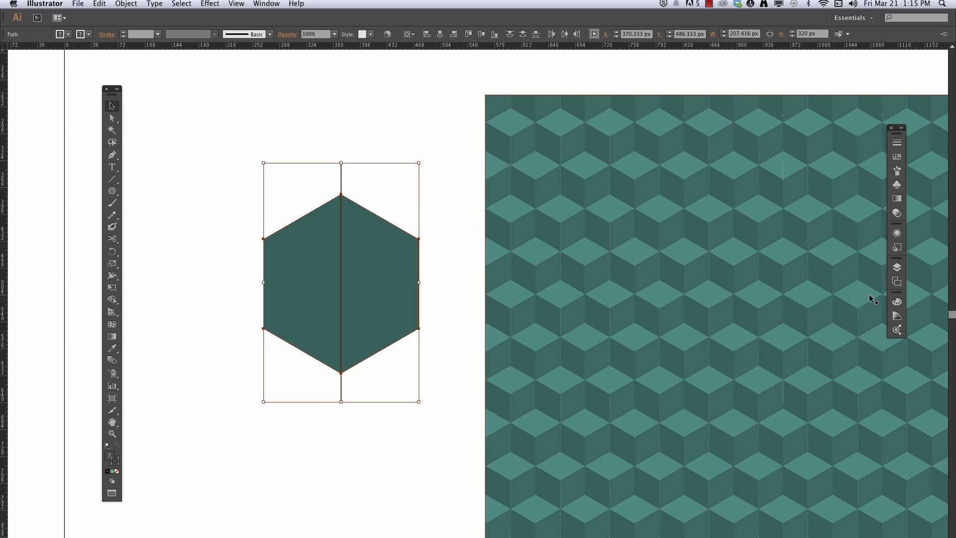
{"action": "left_click", "coordinate": [266, 5]}
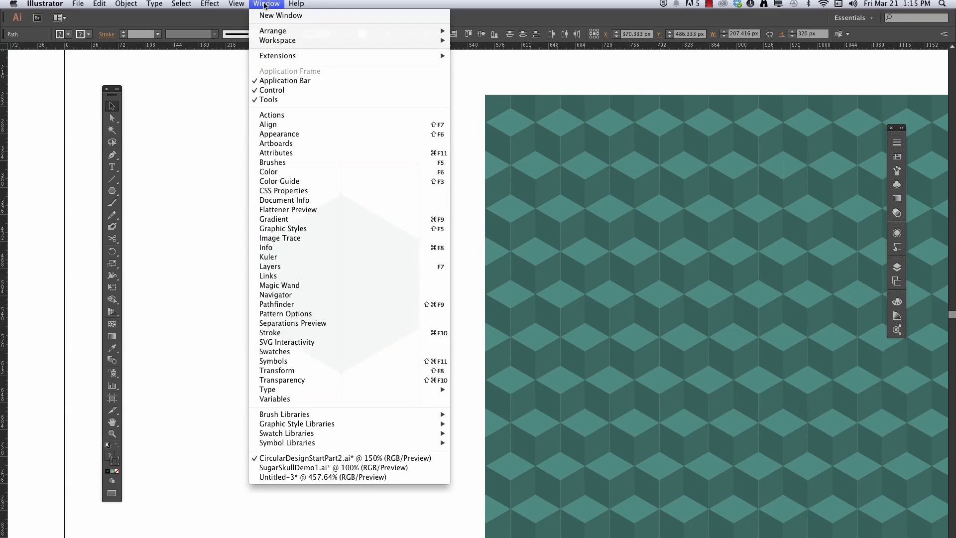
{"action": "left_click", "coordinate": [293, 125]}
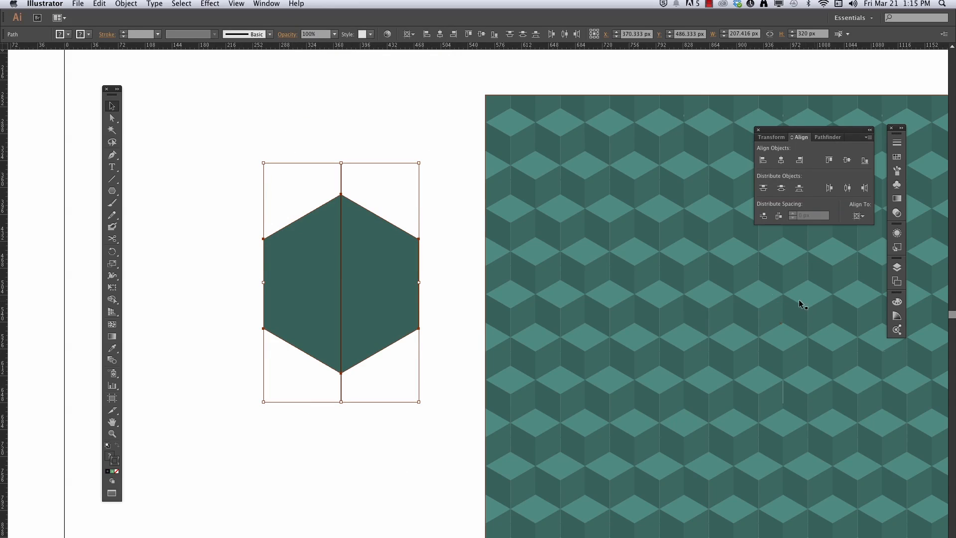
{"action": "left_click", "coordinate": [858, 216]}
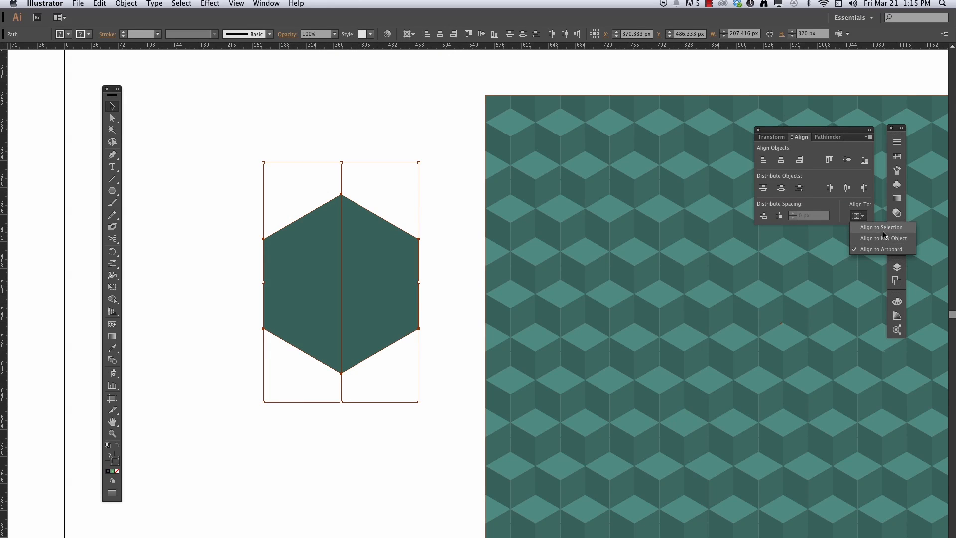
{"action": "left_click", "coordinate": [883, 231]}
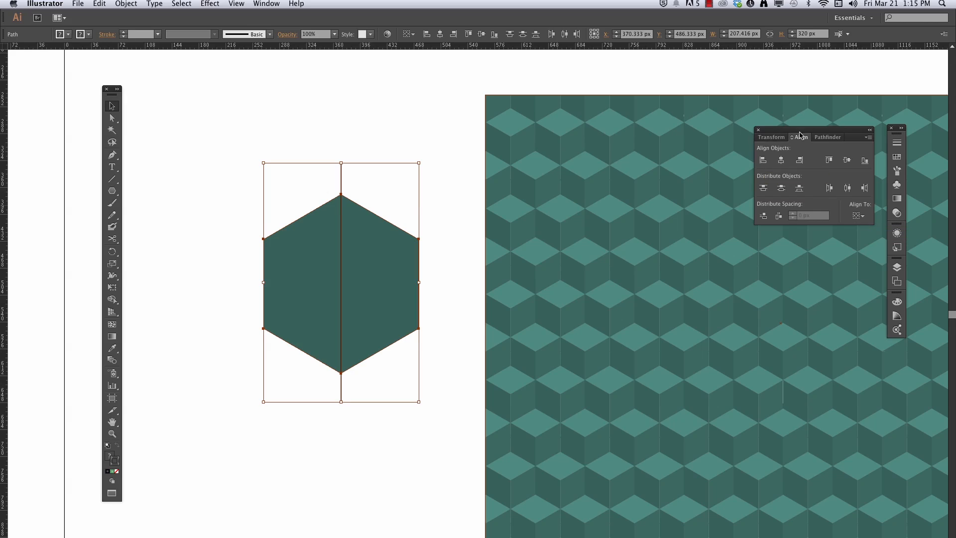
{"action": "left_click_drag", "start_coordinate": [214, 167], "coordinate": [436, 396]}
{"action": "left_click", "coordinate": [848, 161]}
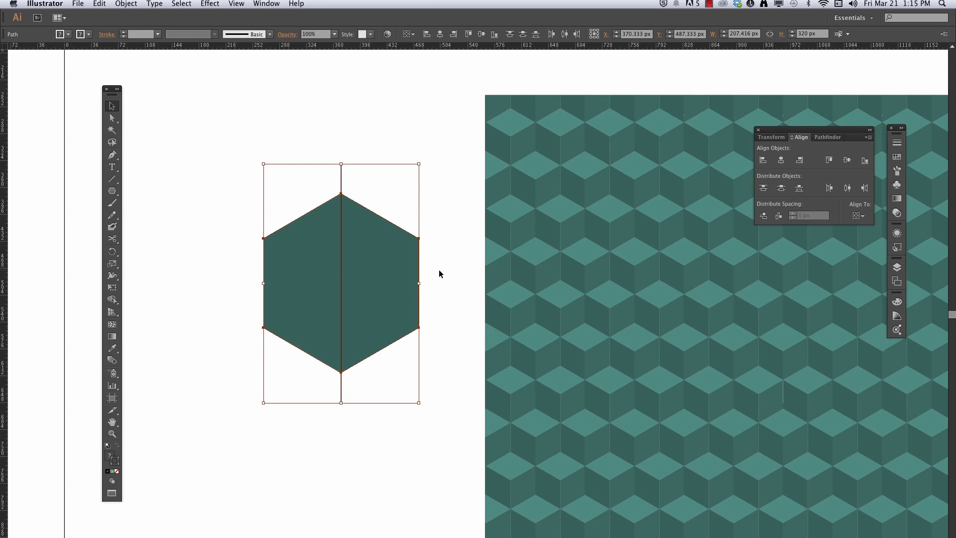
{"action": "left_click", "coordinate": [178, 263]}
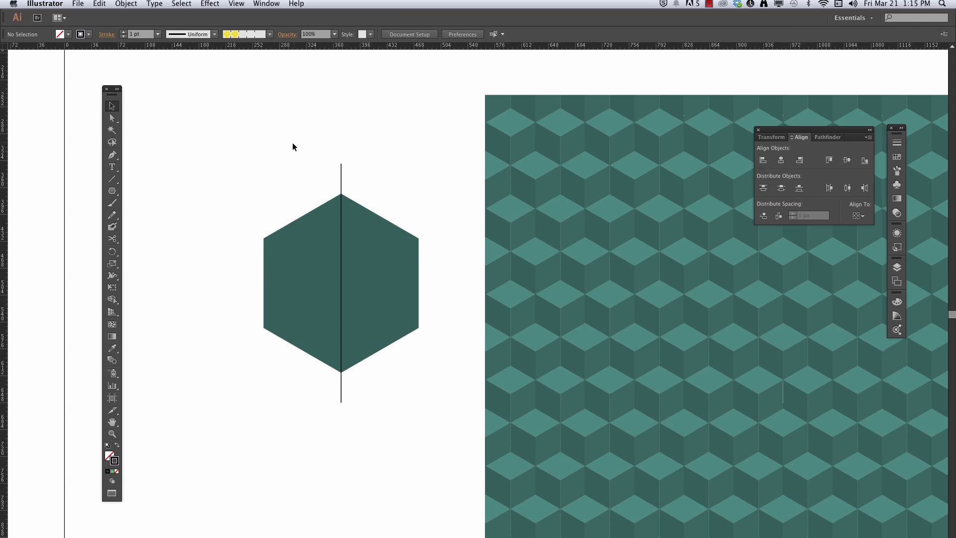
- Create a copy of the vertical line rotated by 60° about its centre and repeat the transformation for a third line
{"action": "left_click_drag", "start_coordinate": [297, 139], "coordinate": [365, 182]}
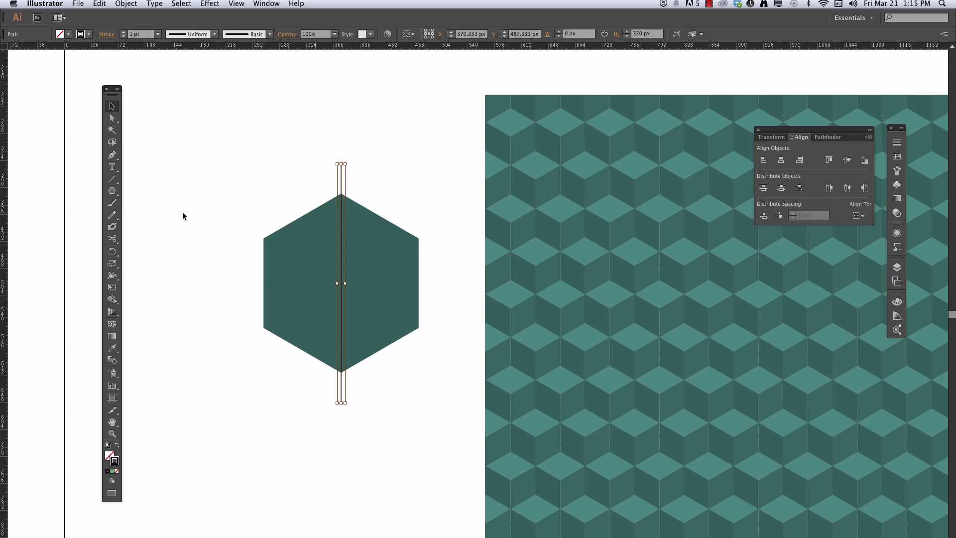
{"action": "left_click", "coordinate": [112, 251]}
{"action": "key", "text": "Return"}
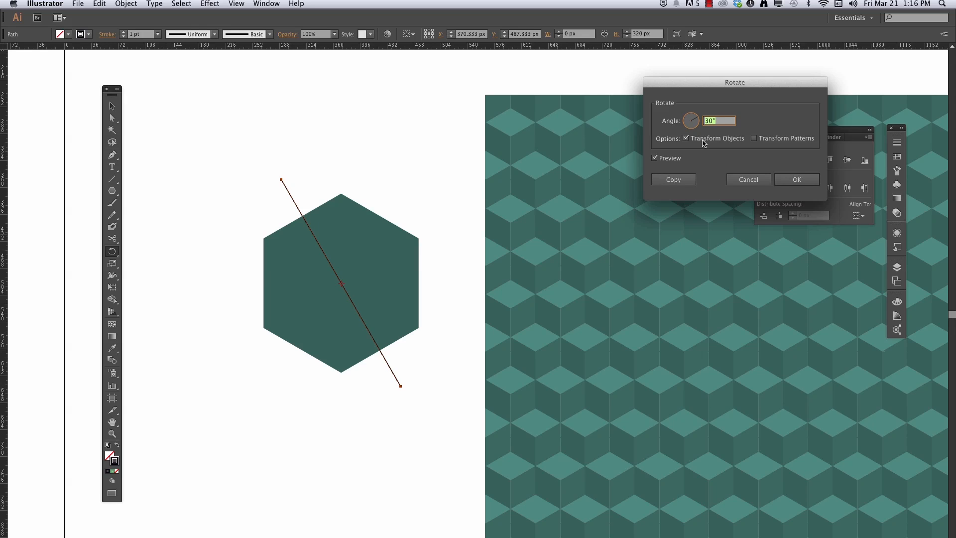
{"action": "type", "text": "60"}
{"action": "left_click", "coordinate": [656, 159]}
{"action": "left_click", "coordinate": [657, 160]}
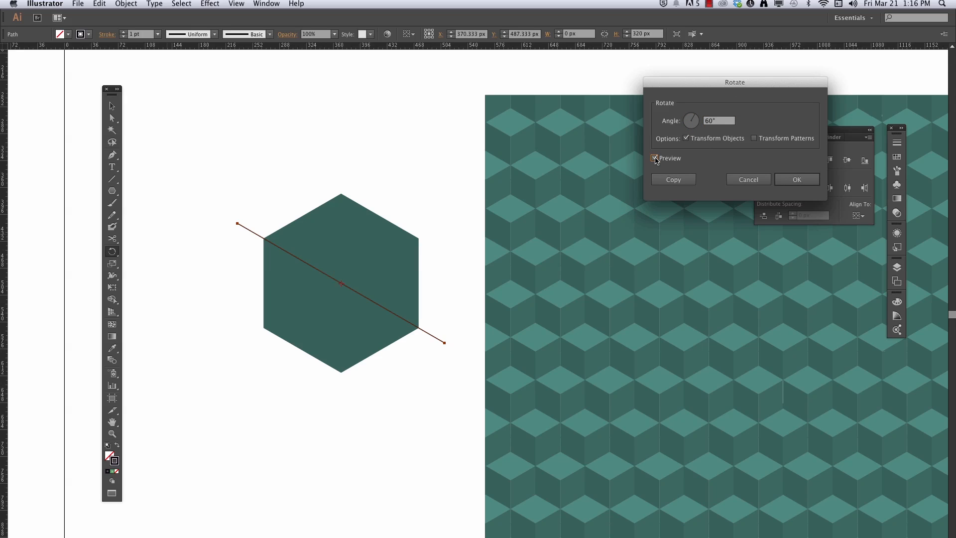
{"action": "left_click", "coordinate": [673, 180]}
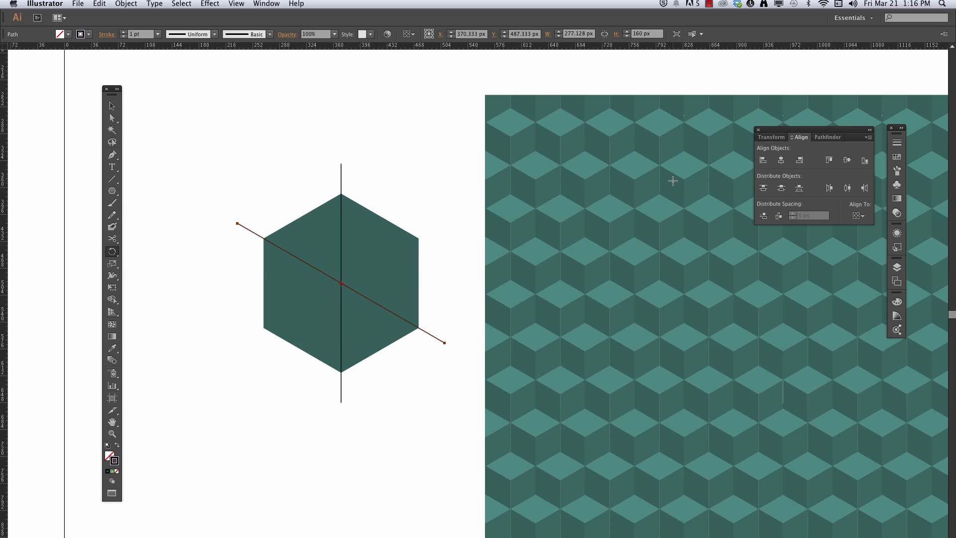
{"action": "key", "text": "super+d"}
{"action": "left_click", "coordinate": [114, 106]}
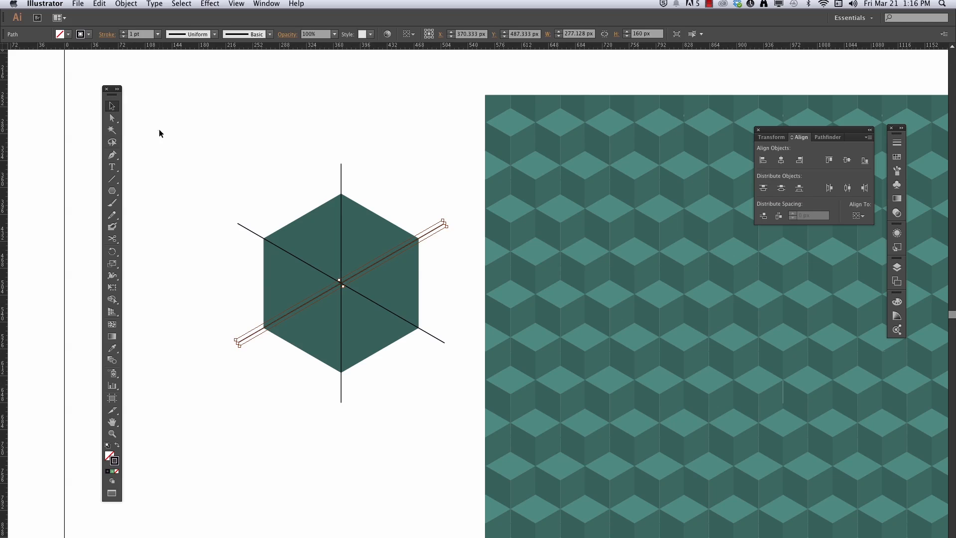
{"action": "left_click", "coordinate": [162, 134]}
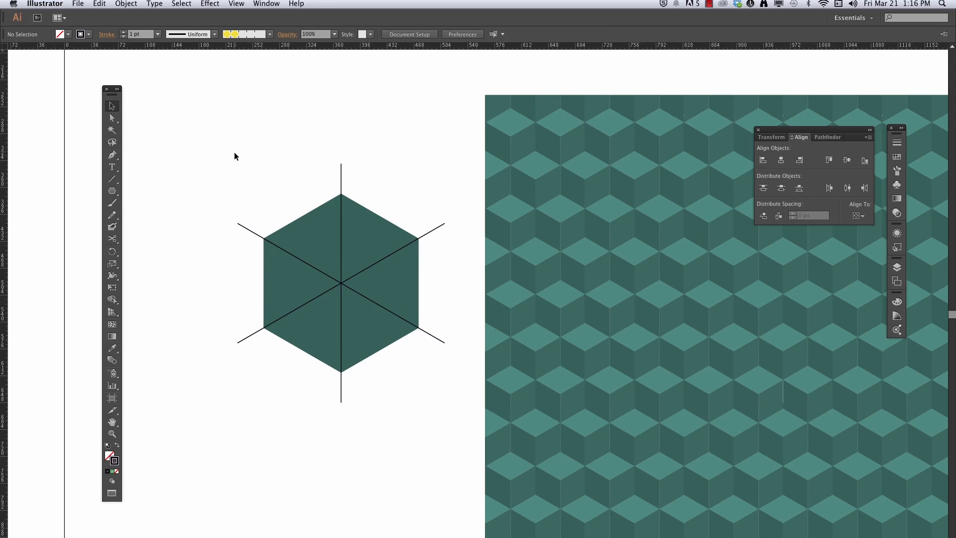
- Merge the two upper triangles of the hexagon into a light teal top face with the Shape Builder
{"action": "left_click_drag", "start_coordinate": [220, 149], "coordinate": [456, 399]}
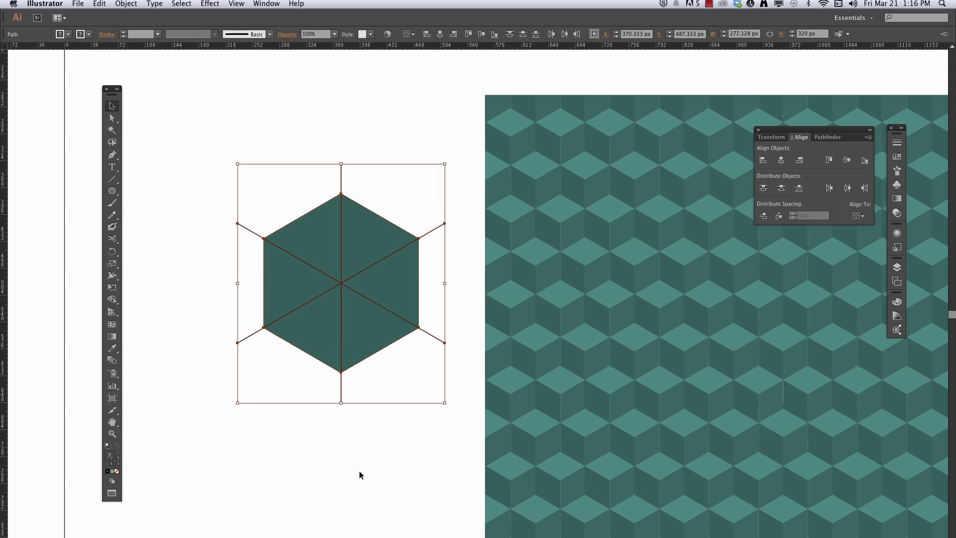
{"action": "left_click", "coordinate": [113, 300]}
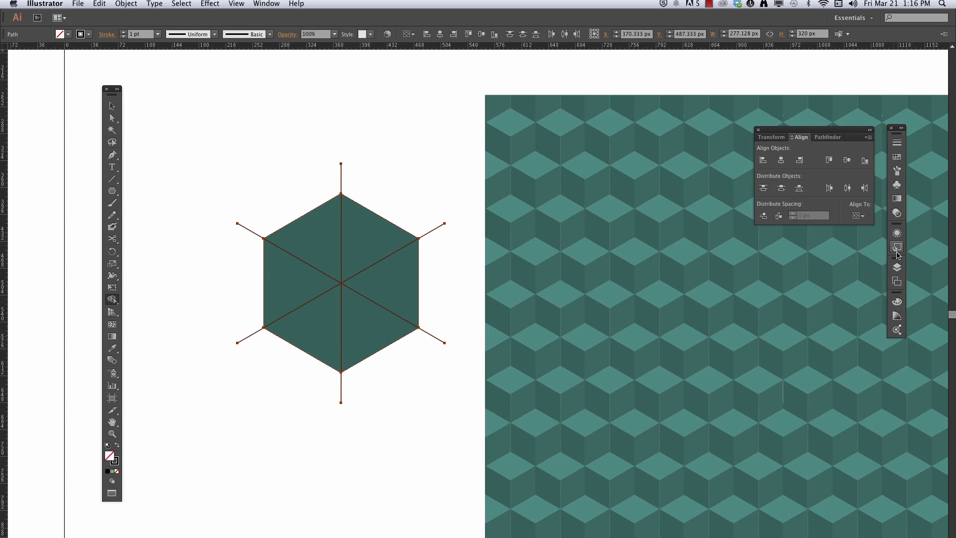
{"action": "left_click", "coordinate": [897, 158]}
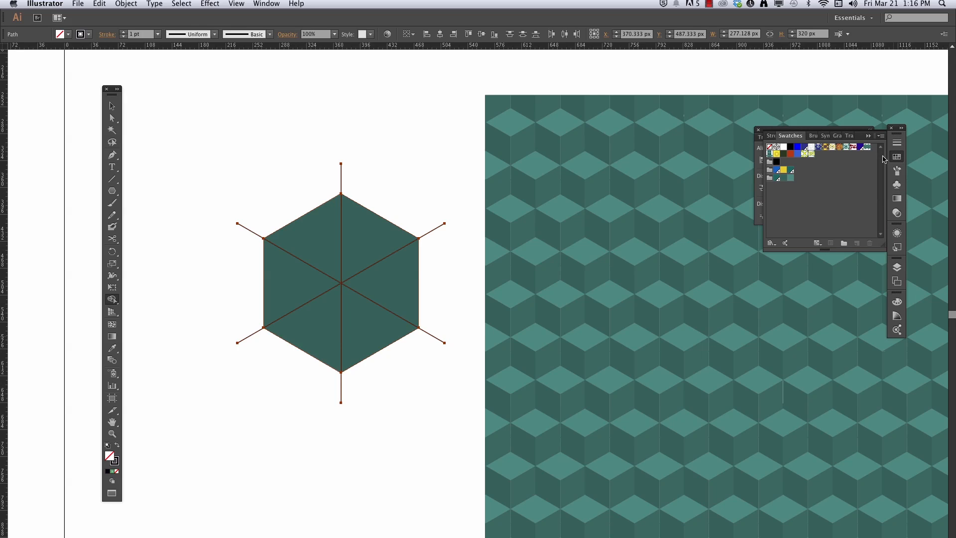
{"action": "left_click", "coordinate": [791, 177]}
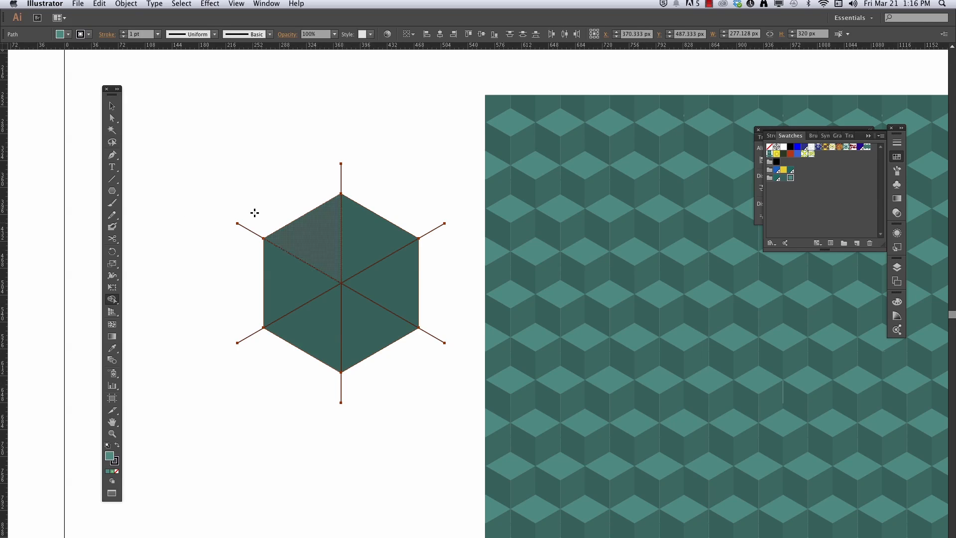
{"action": "left_click", "coordinate": [357, 231]}
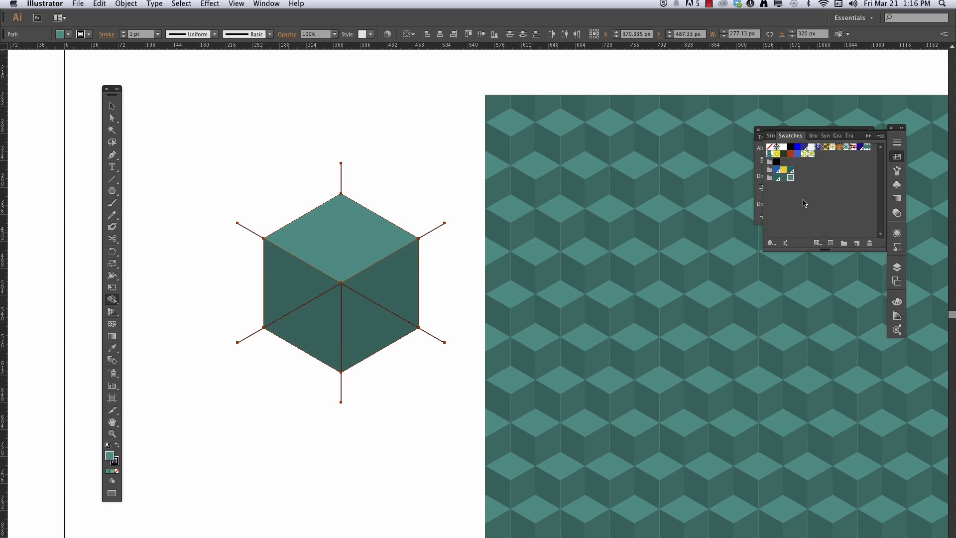
- Merge the remaining triangles into a dark green left face and a medium green right face to complete the cube
{"action": "left_click", "coordinate": [784, 177]}
{"action": "left_click", "coordinate": [317, 335]}
{"action": "left_click", "coordinate": [777, 178]}
{"action": "left_click_drag", "start_coordinate": [396, 281], "coordinate": [359, 336]}
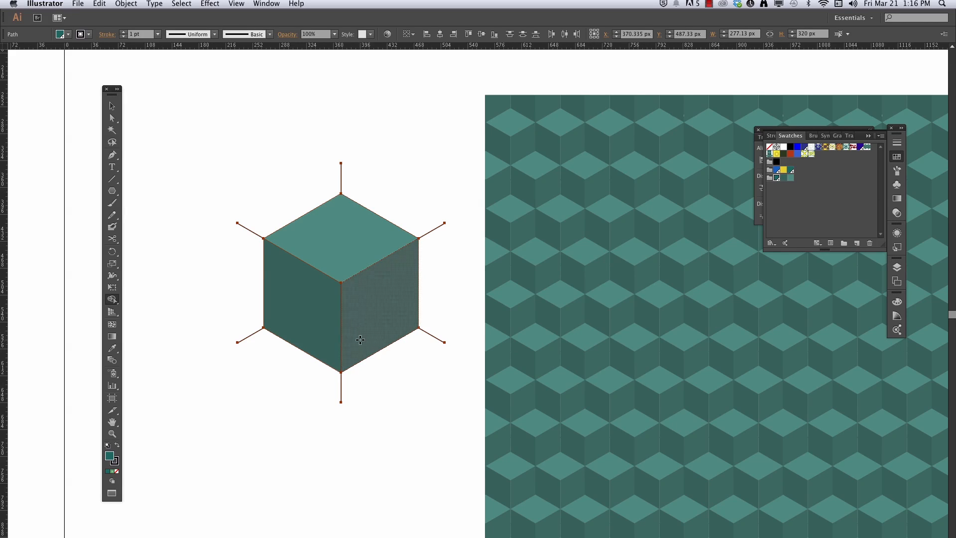
{"action": "left_click", "coordinate": [112, 106]}
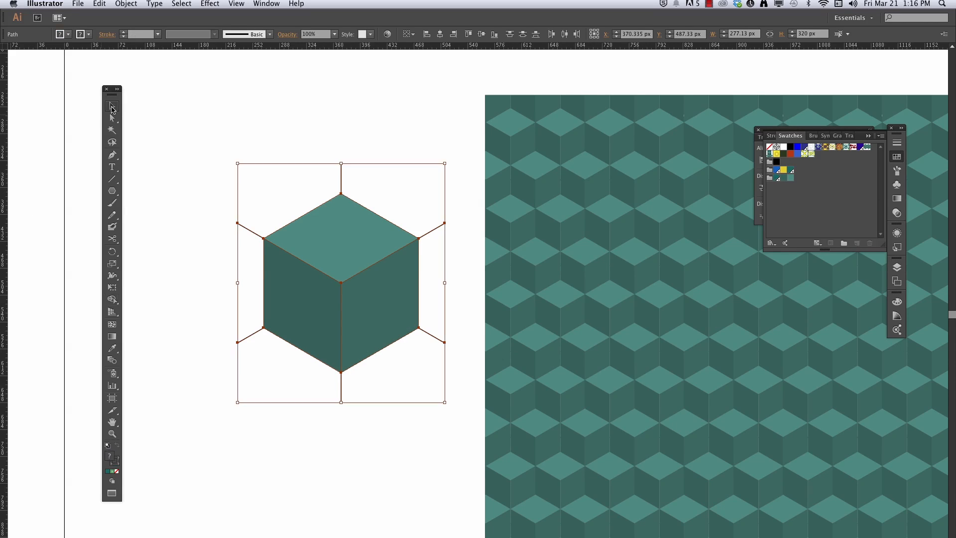
{"action": "left_click", "coordinate": [158, 213]}
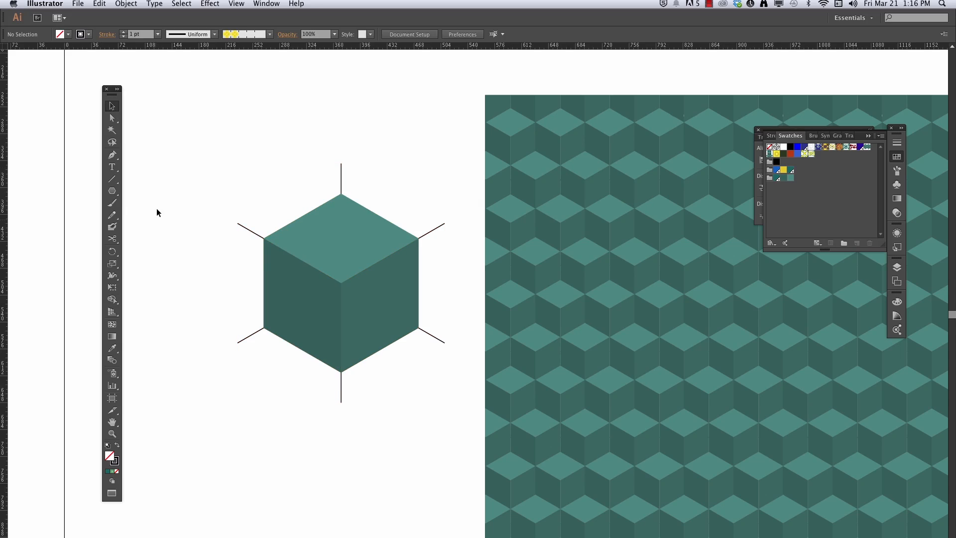
- Select the cube's three faces and move them up and left, away from the dividing lines
{"action": "left_click", "coordinate": [349, 235]}
{"action": "left_click", "coordinate": [381, 307], "text": "shift"}
{"action": "left_click_drag", "start_coordinate": [326, 307], "coordinate": [210, 135]}
{"action": "left_click", "coordinate": [259, 283]}
- Delete all the leftover pieces of the dividing lines around the cube
{"action": "left_click_drag", "start_coordinate": [216, 228], "coordinate": [440, 378]}
{"action": "key", "text": "Delete"}
{"action": "left_click_drag", "start_coordinate": [401, 168], "coordinate": [318, 214]}
{"action": "key", "text": "Delete"}
{"action": "scroll", "coordinate": [312, 247], "scroll_direction": "up", "scroll_amount": 5}
{"action": "scroll", "coordinate": [312, 248], "scroll_direction": "left", "scroll_amount": 4}
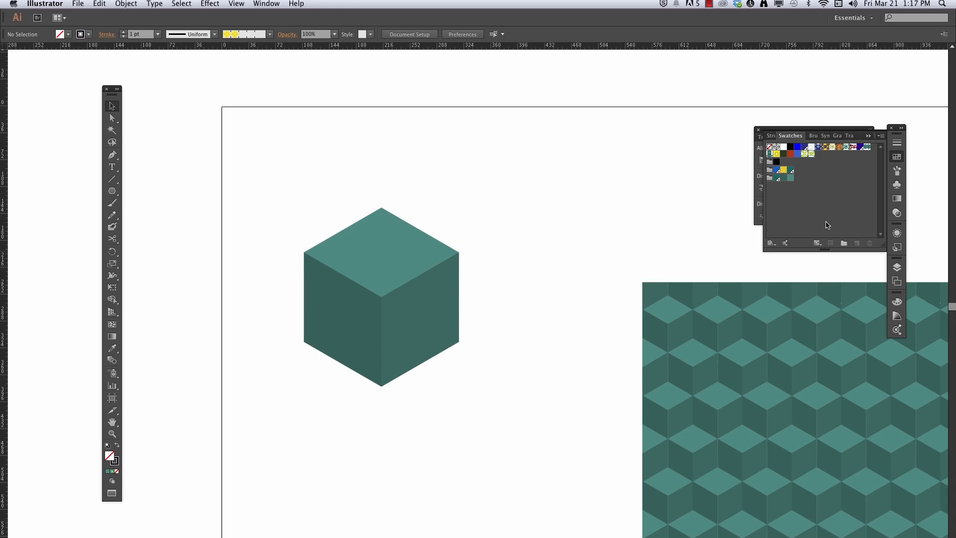
- Select the three faces of the cube and save them as a new pattern swatch, then deselect the cube
{"action": "left_click_drag", "start_coordinate": [295, 188], "coordinate": [501, 412]}
{"action": "left_click_drag", "start_coordinate": [423, 329], "coordinate": [829, 204]}
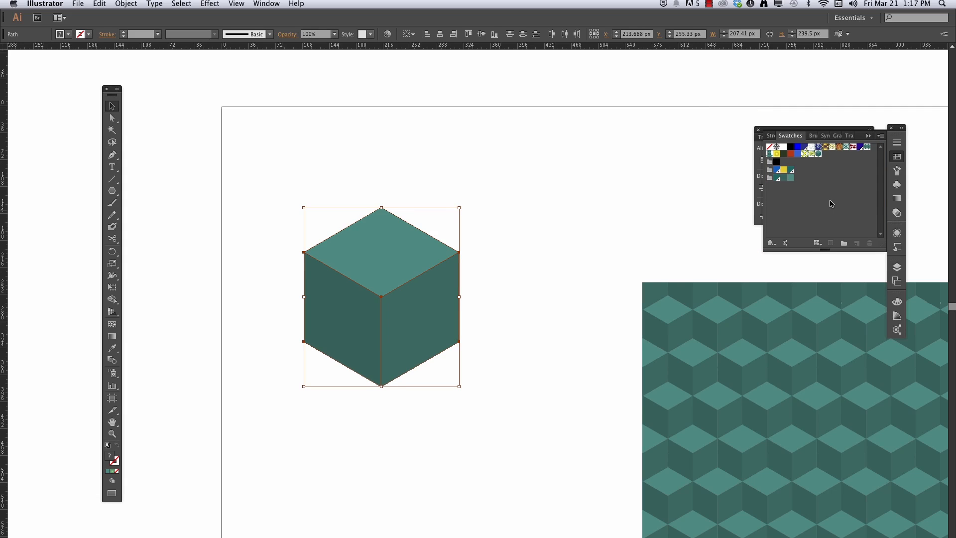
{"action": "left_click", "coordinate": [515, 251]}
- Draw a rectangle about 624 by 397 px above the artboard and fill it with the new cube pattern swatch
{"action": "scroll", "coordinate": [506, 211], "scroll_direction": "up", "scroll_amount": 10}
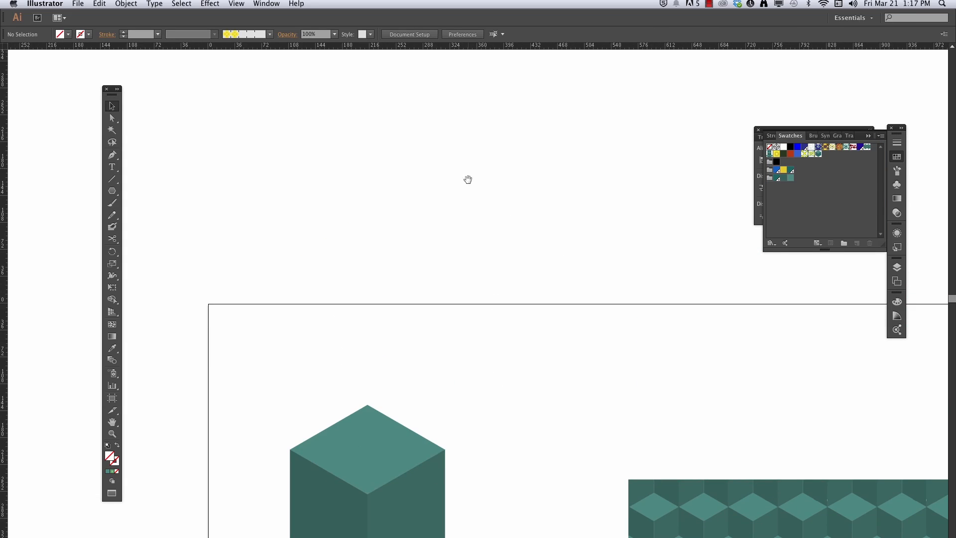
{"action": "left_click_drag", "start_coordinate": [112, 191], "coordinate": [152, 195]}
{"action": "left_click_drag", "start_coordinate": [237, 110], "coordinate": [705, 406]}
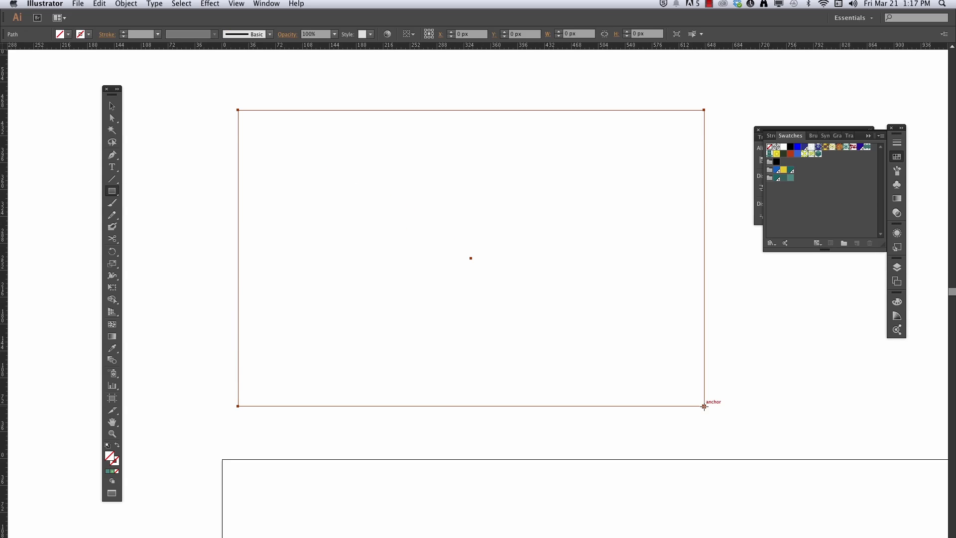
{"action": "left_click", "coordinate": [818, 154]}
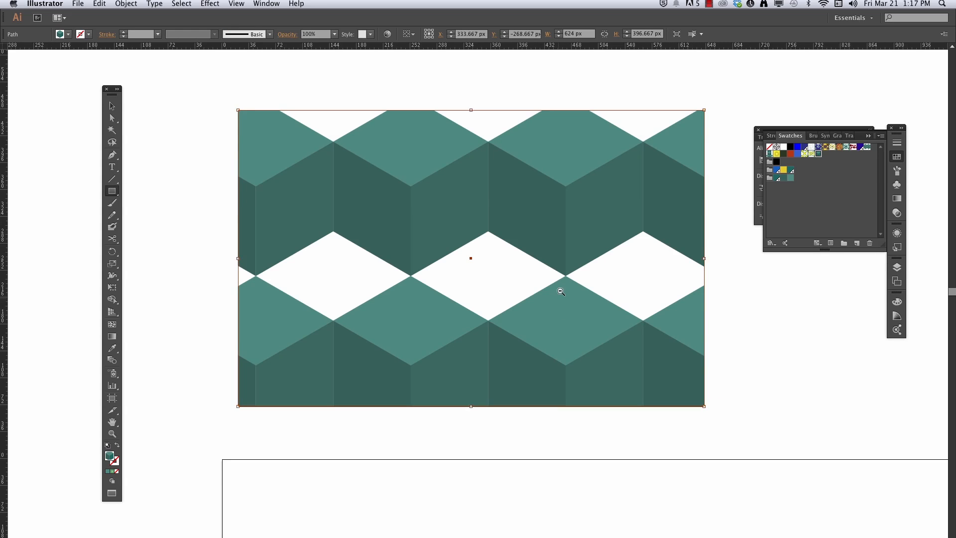
- Enlarge the pattern-filled rectangle upward and to the right, to about 977 px wide and 659 px high
{"action": "key", "text": "super+minus"}
{"action": "key", "text": "super+minus"}
{"action": "left_click", "coordinate": [112, 106]}
{"action": "left_click_drag", "start_coordinate": [381, 253], "coordinate": [388, 165]}
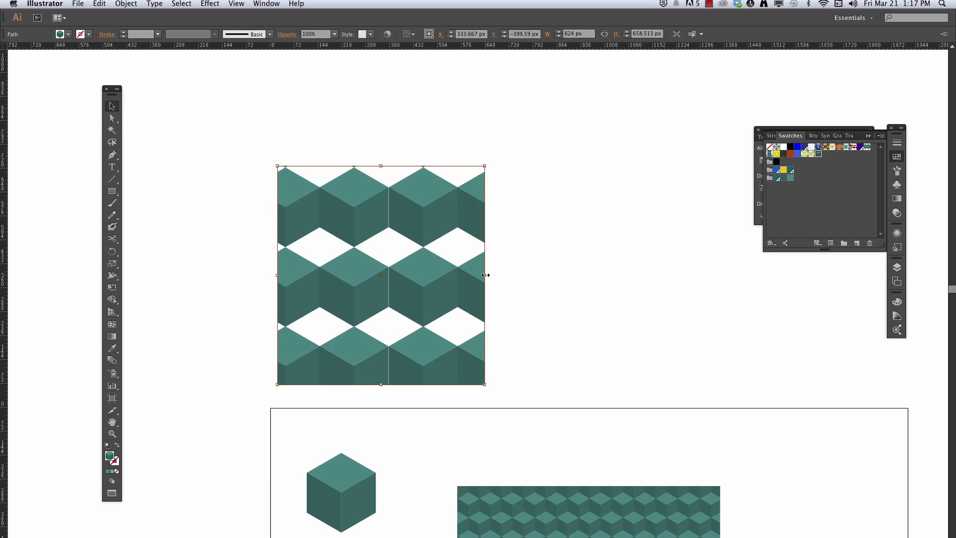
{"action": "left_click_drag", "start_coordinate": [484, 275], "coordinate": [602, 275]}
- Edit the cube pattern swatch to use the Hex by Row tile type with Size Tile to Art enabled, and exit pattern editing
{"action": "double_click", "coordinate": [818, 155]}
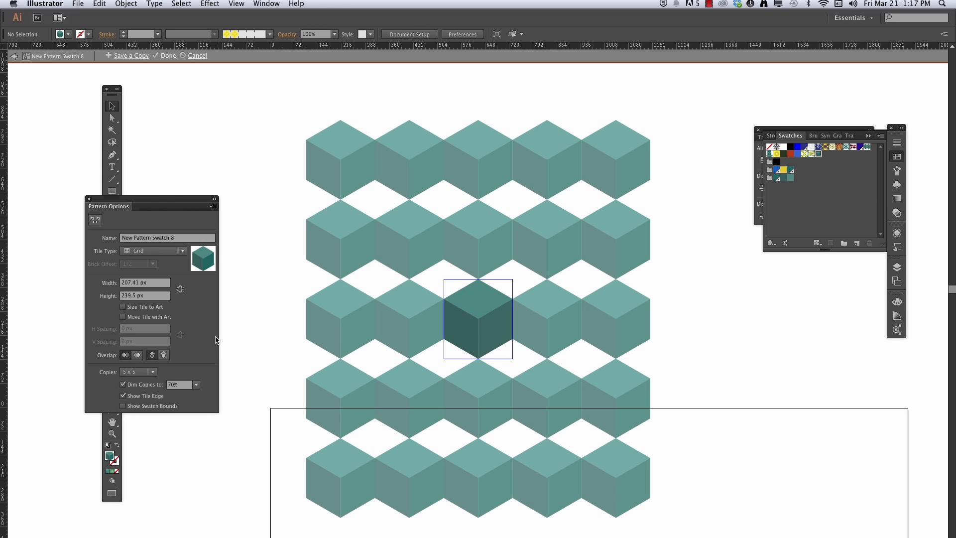
{"action": "left_click", "coordinate": [167, 253]}
{"action": "left_click", "coordinate": [164, 305]}
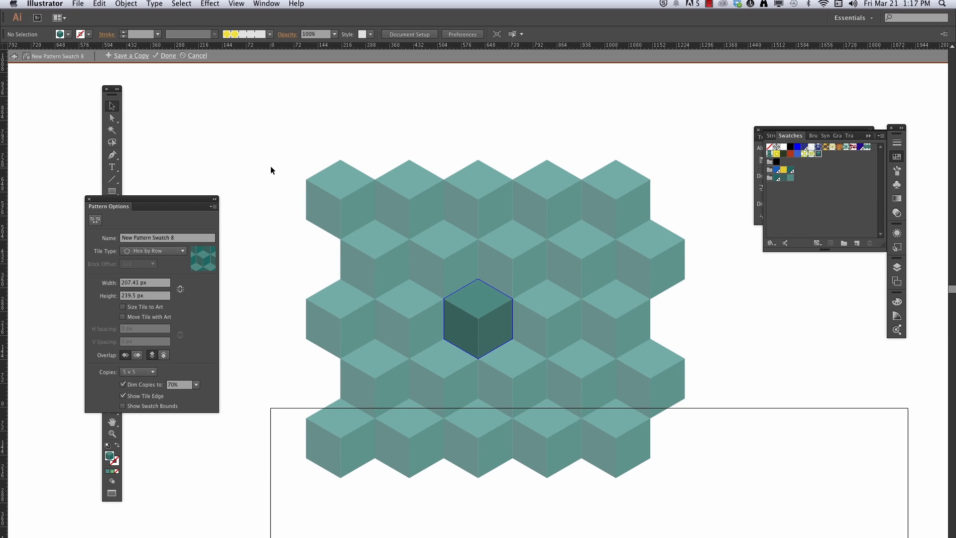
{"action": "left_click", "coordinate": [123, 308]}
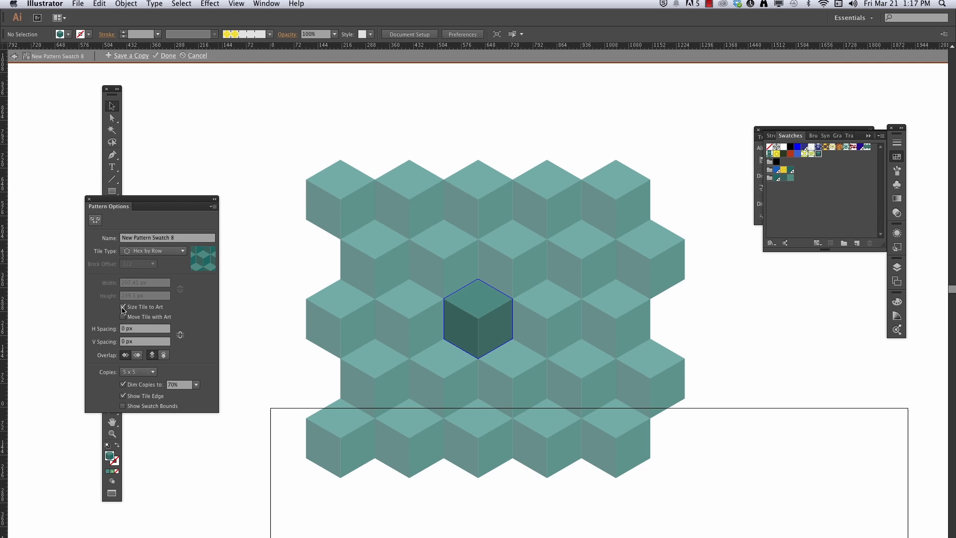
{"action": "double_click", "coordinate": [267, 292]}
- Widen the pattern-filled rectangle to about 1376 px and extend its upper edge upward to show more rows of cubes
{"action": "left_click", "coordinate": [574, 333]}
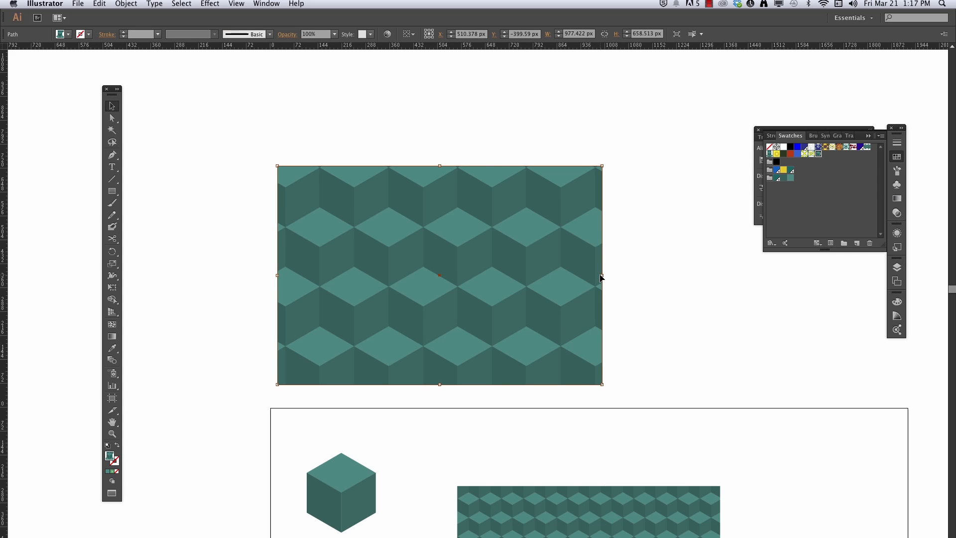
{"action": "left_click_drag", "start_coordinate": [601, 275], "coordinate": [734, 276]}
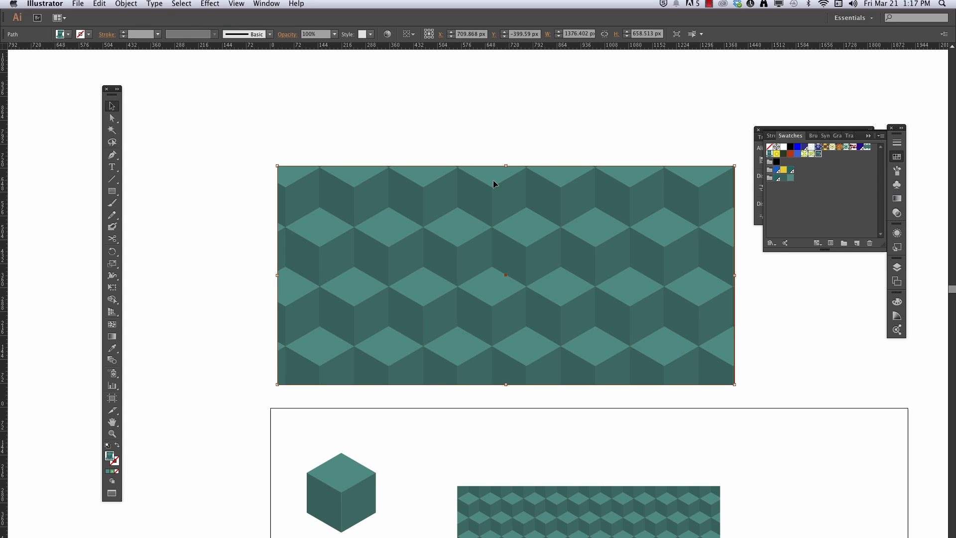
{"action": "left_click_drag", "start_coordinate": [506, 166], "coordinate": [507, 92]}
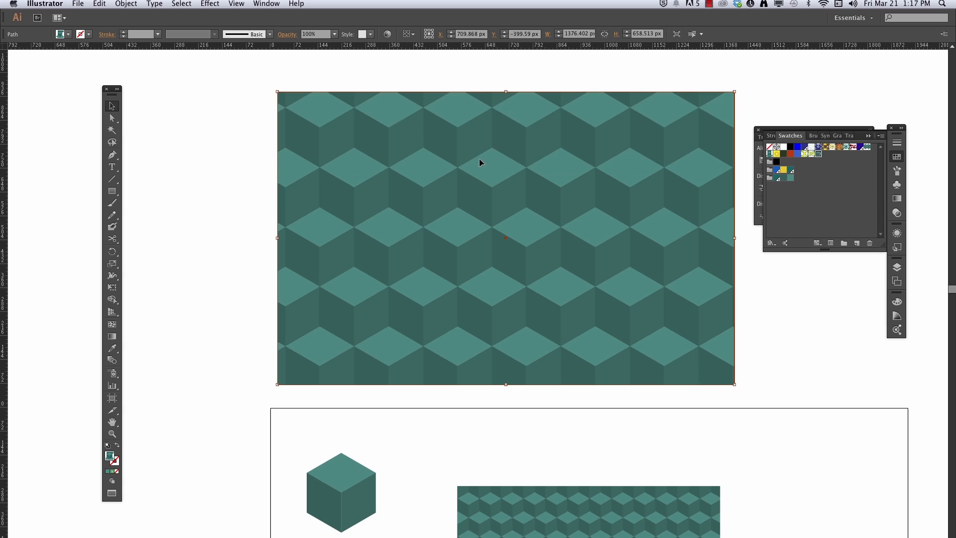